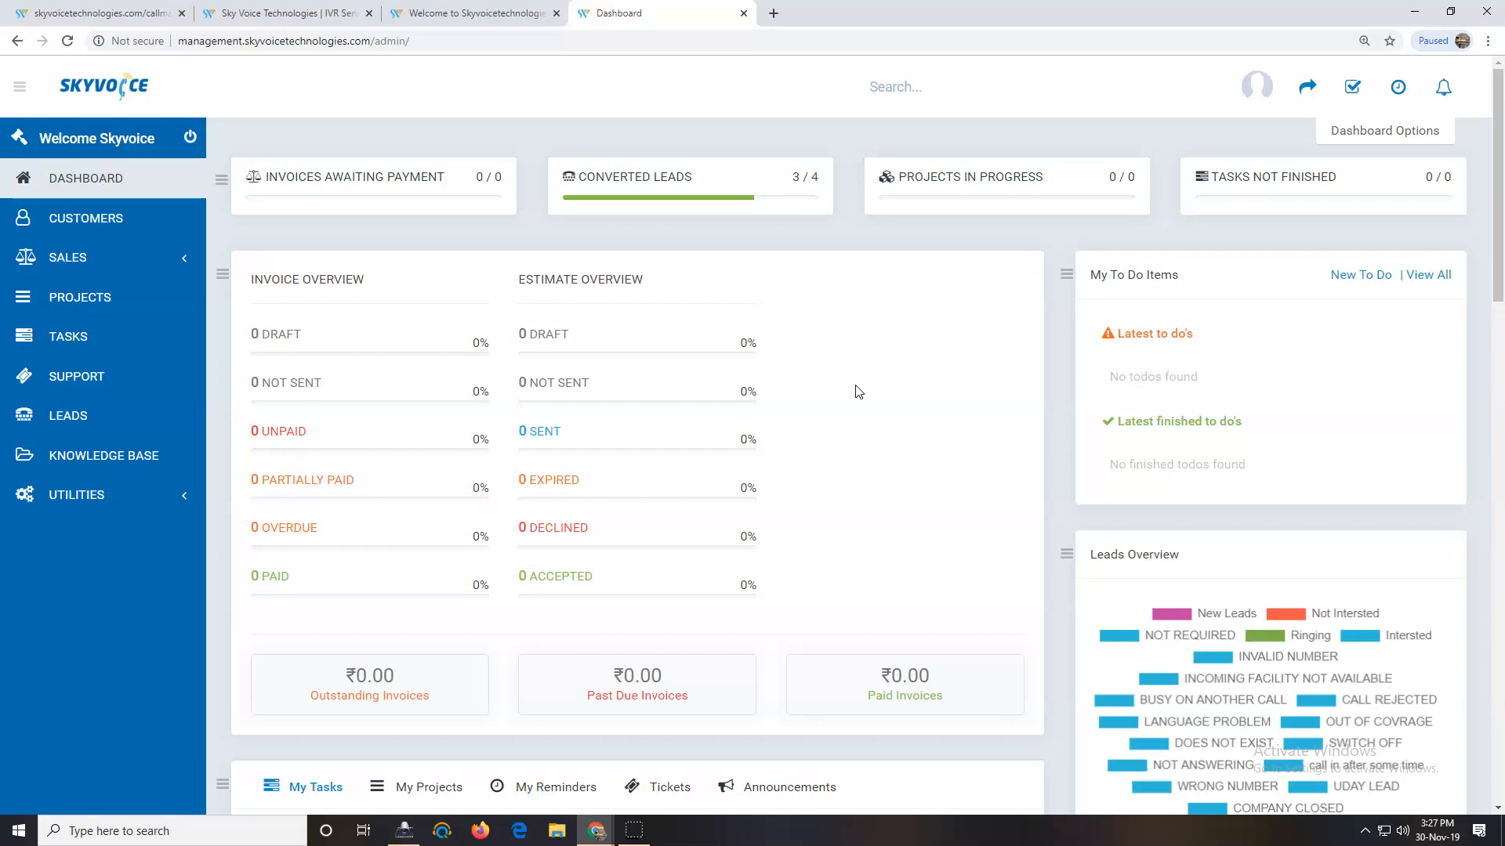
Step: Review the dashboard's invoice and estimate overviews, tasks, leads overview, calendar and weekly payment records
scroll(439, 486, down, 3)
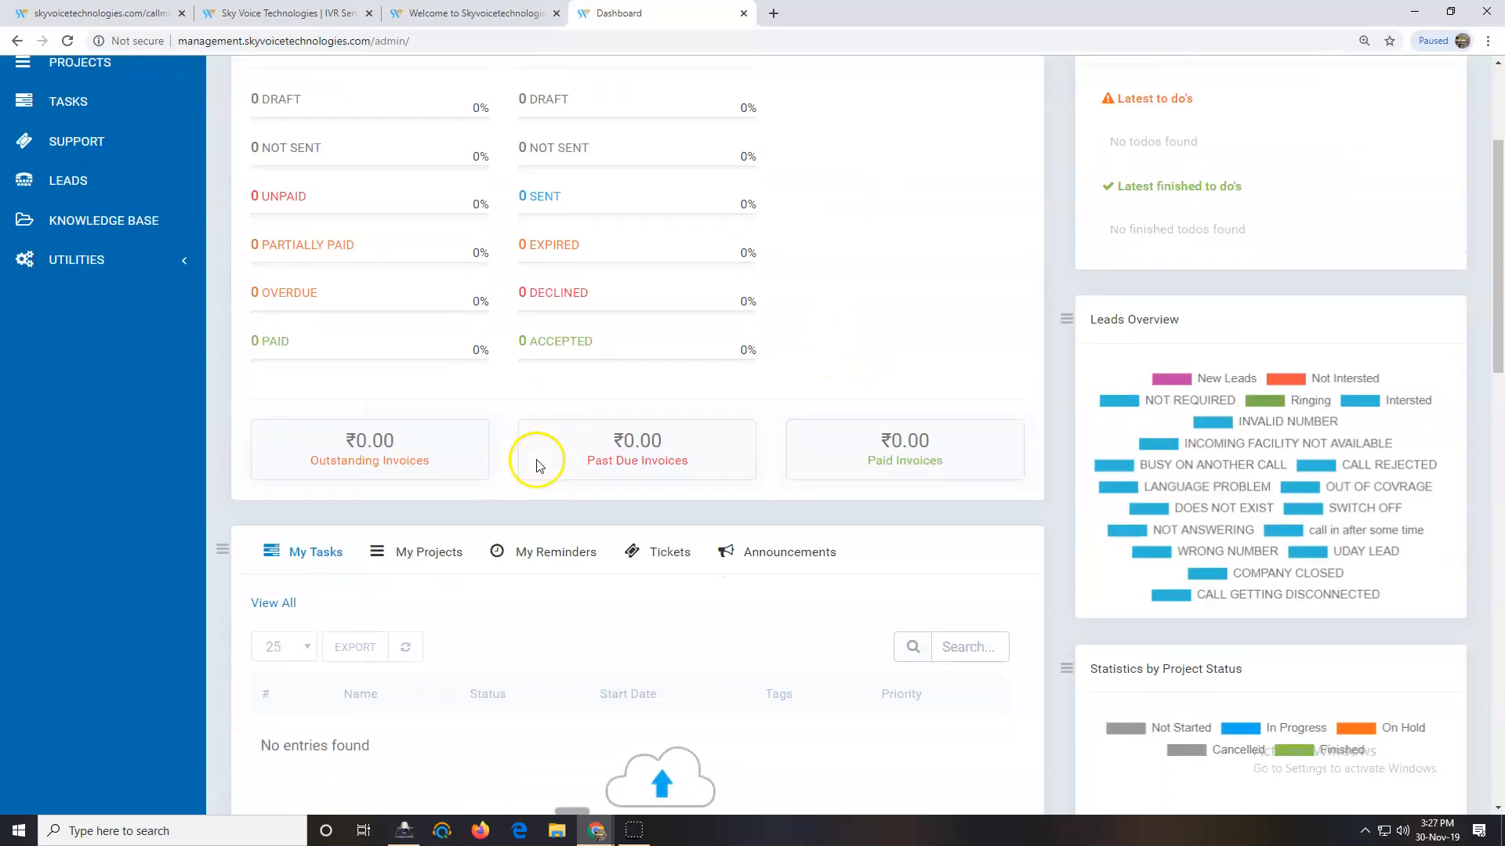
scroll(533, 474, down, 12)
scroll(525, 486, up, 9)
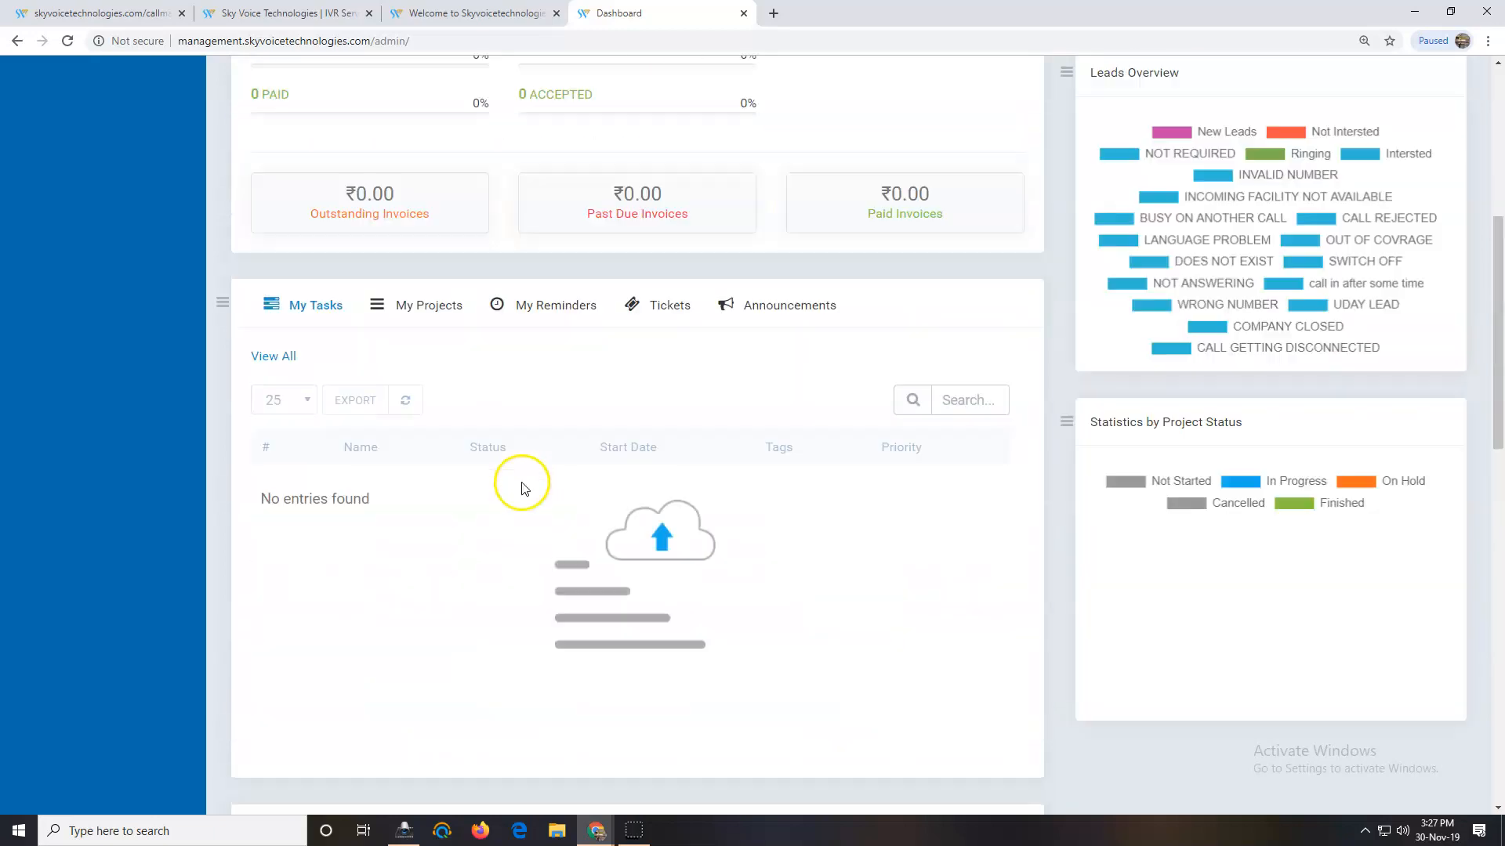
scroll(525, 487, up, 6)
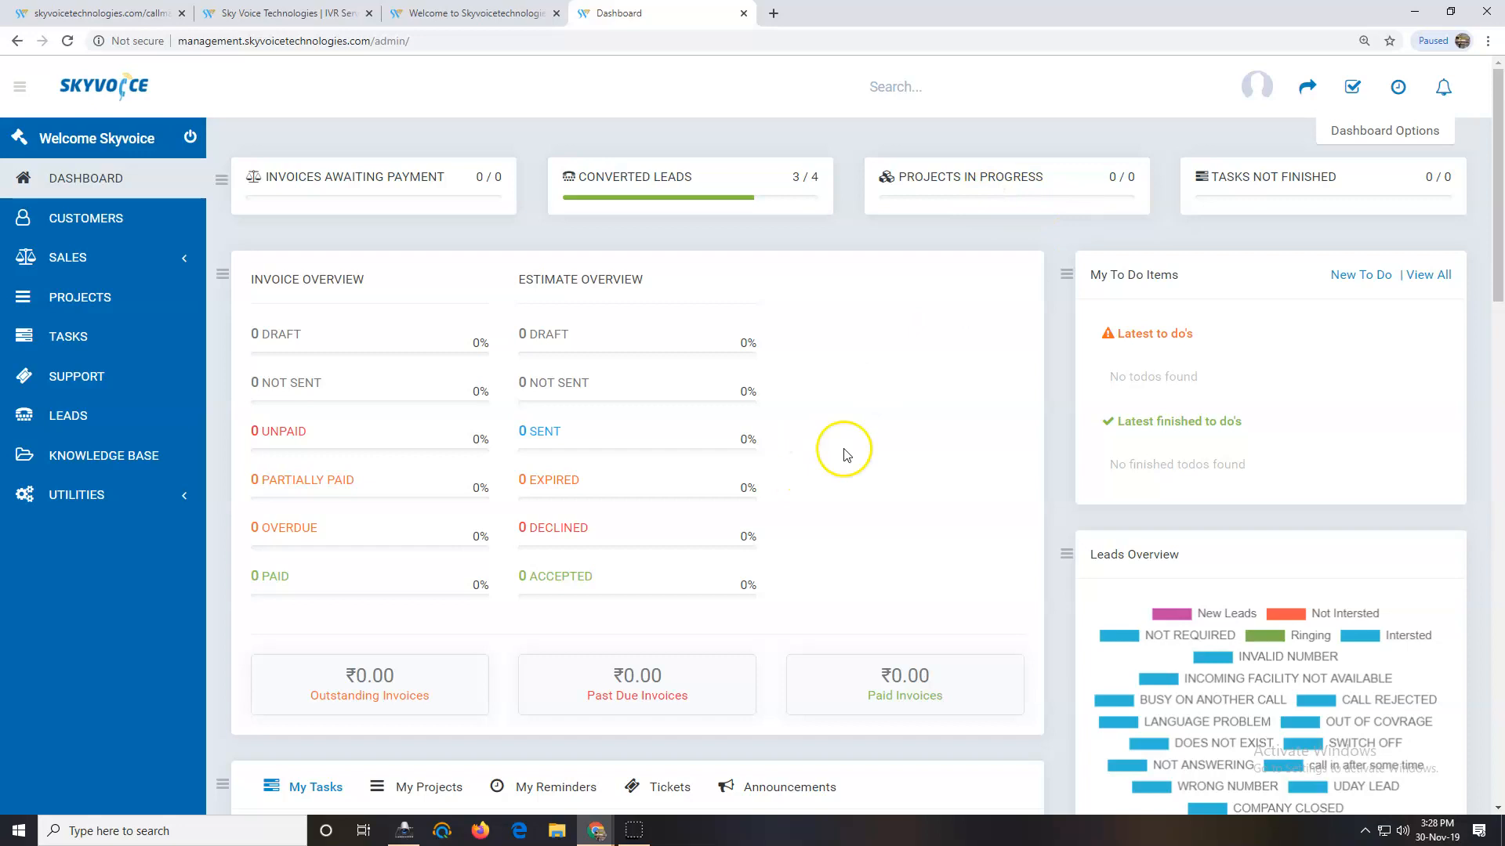
scroll(376, 549, down, 1)
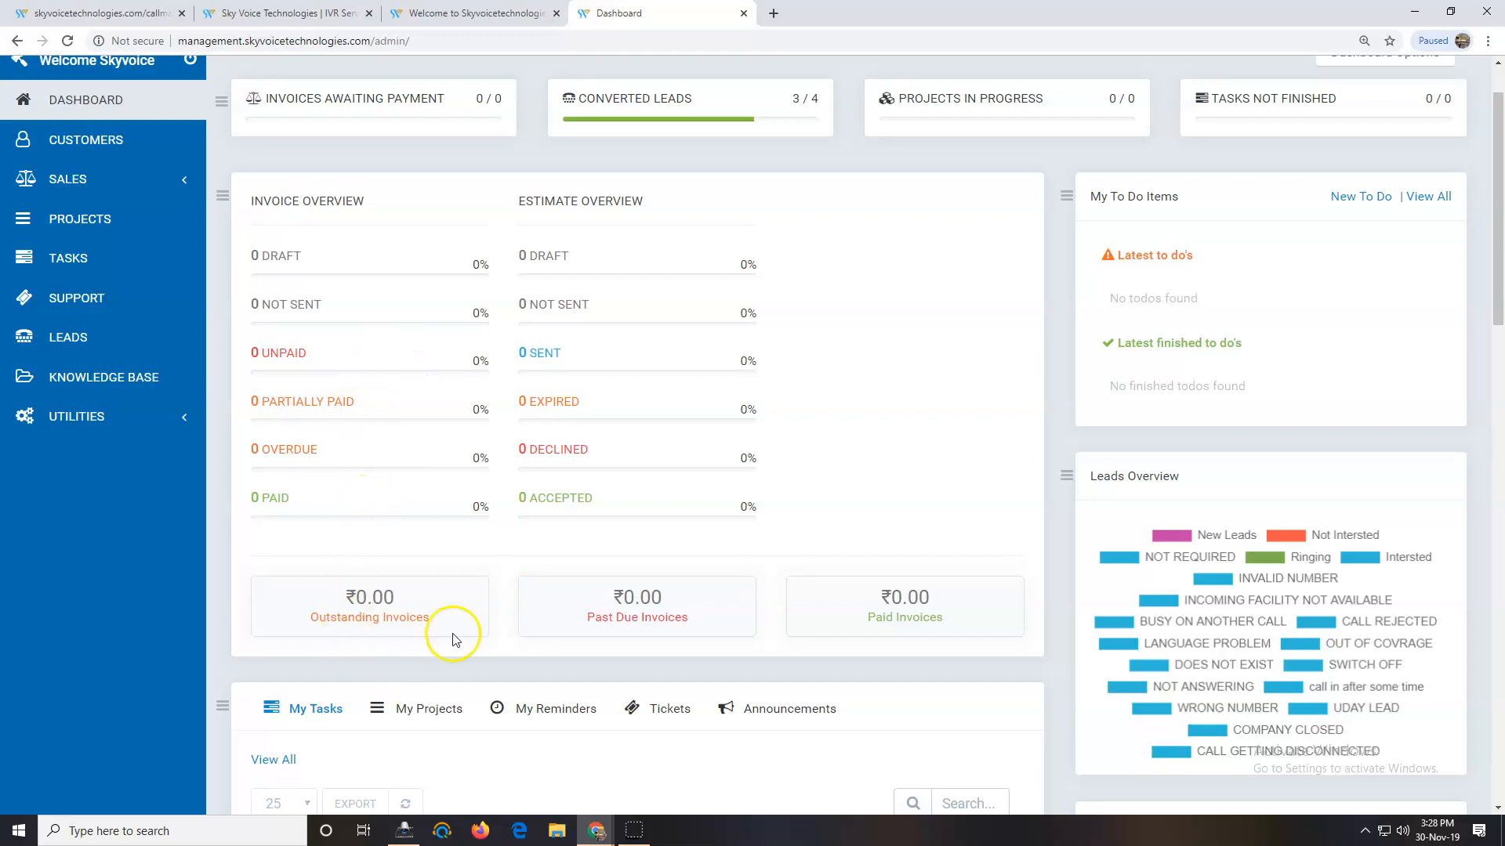
scroll(549, 588, down, 4)
scroll(587, 396, down, 1)
scroll(568, 405, down, 7)
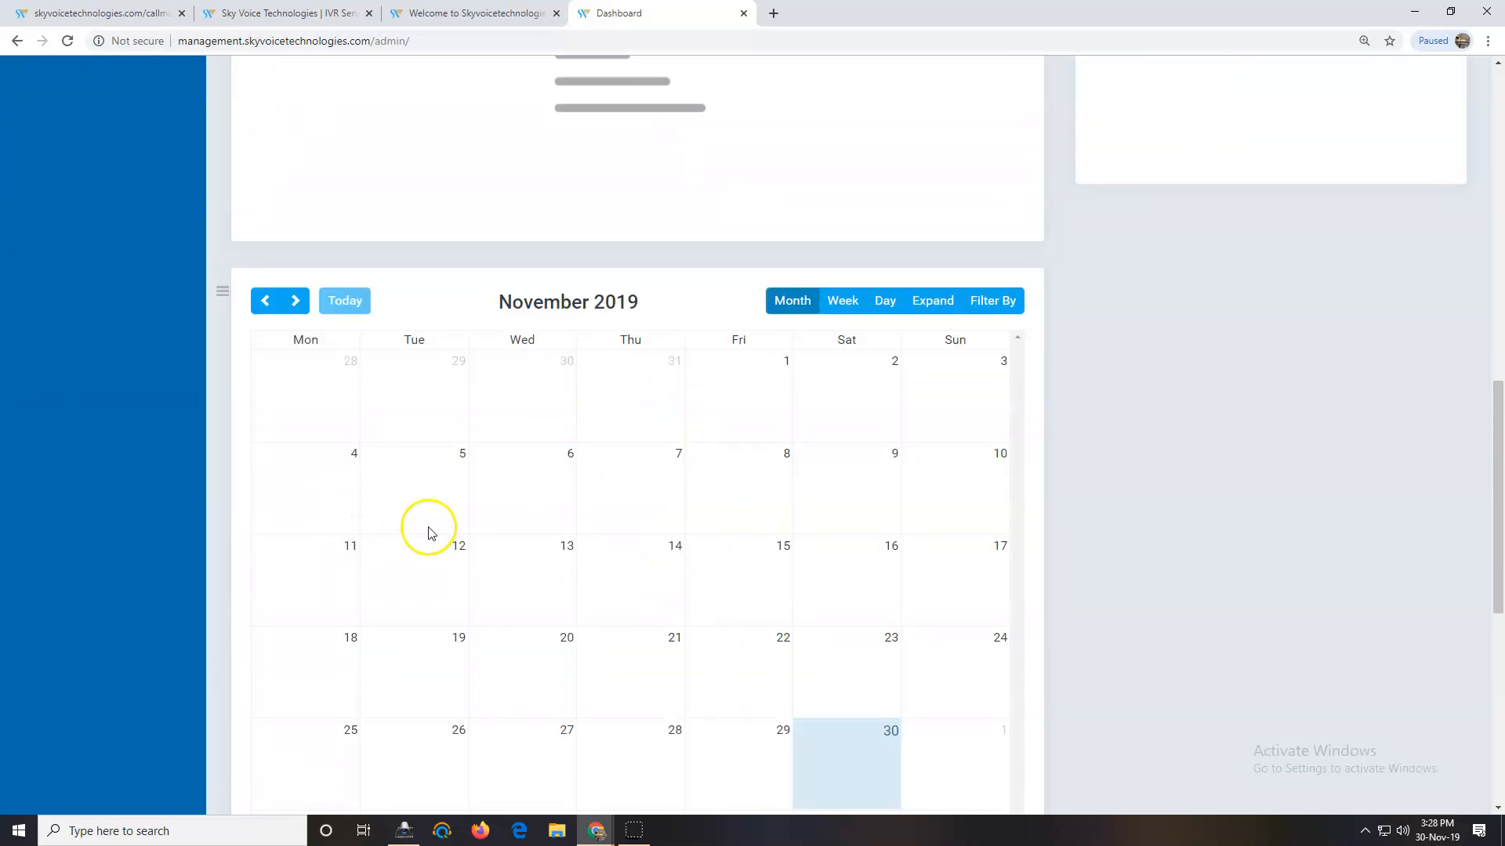
scroll(700, 574, down, 1)
scroll(700, 575, down, 6)
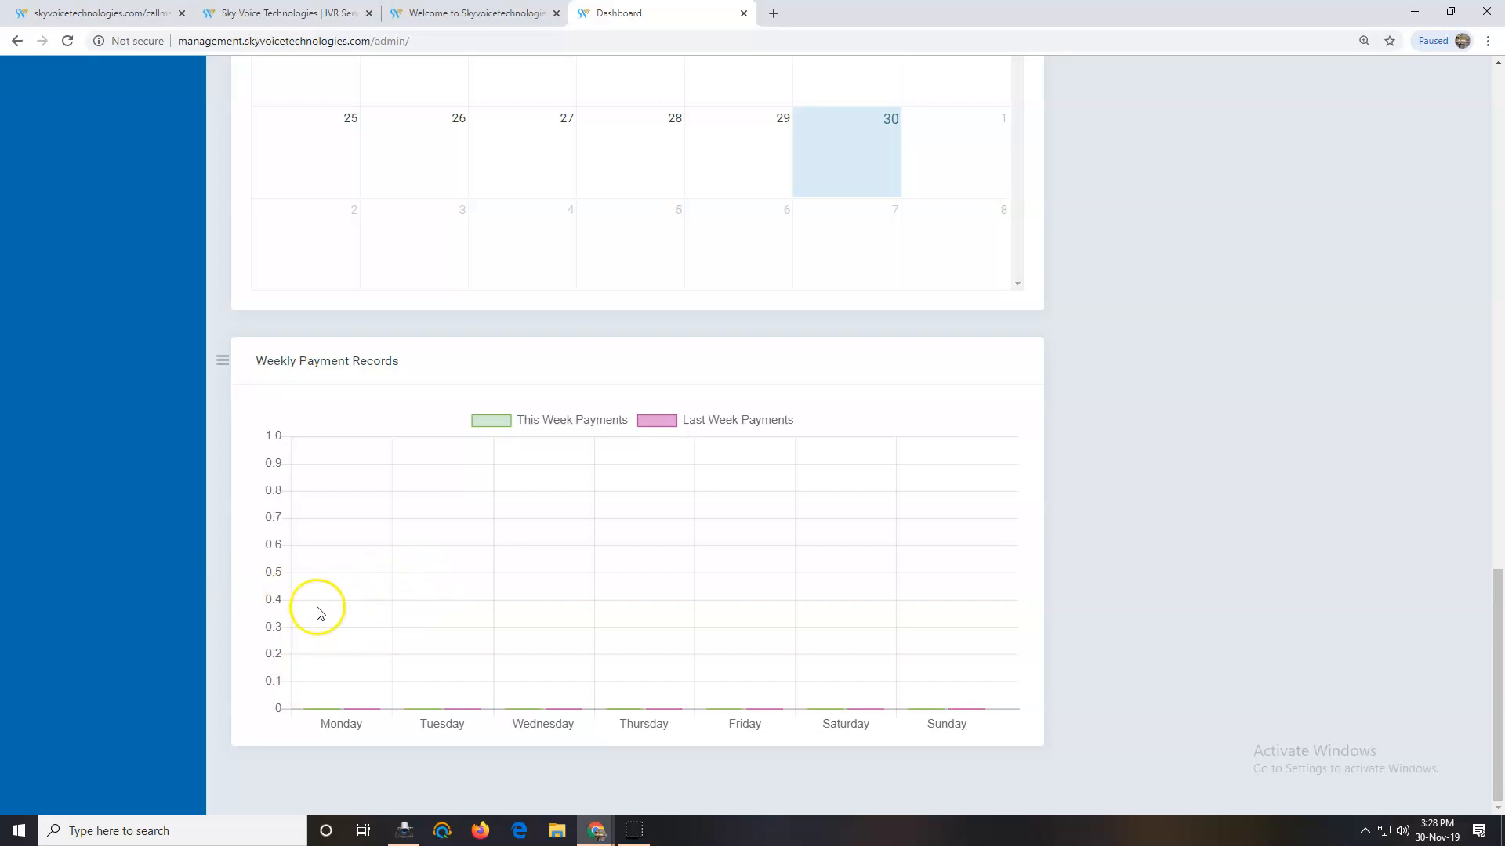
scroll(632, 665, up, 15)
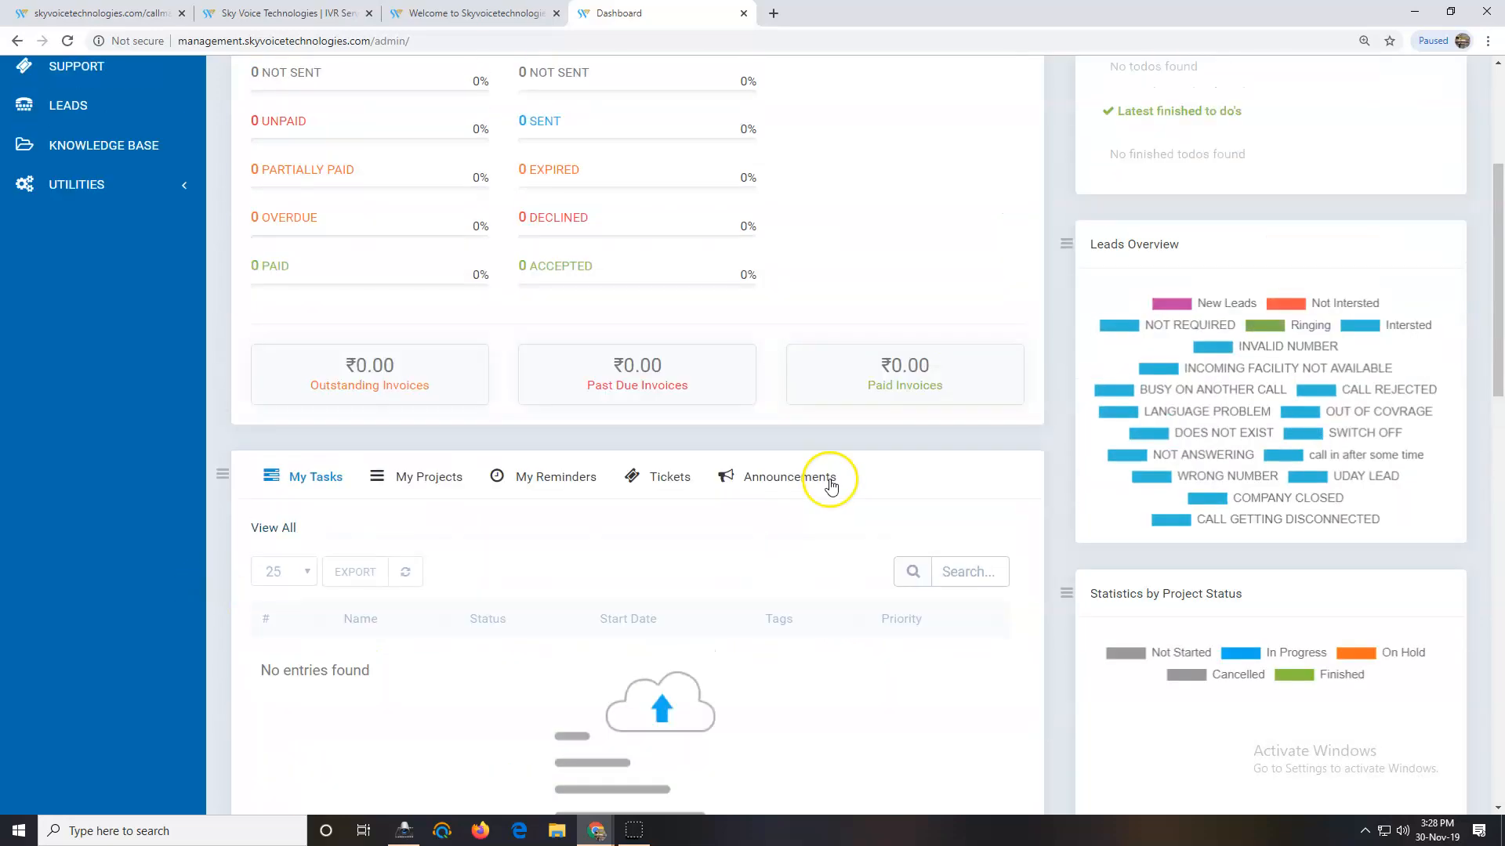
scroll(832, 485, up, 1)
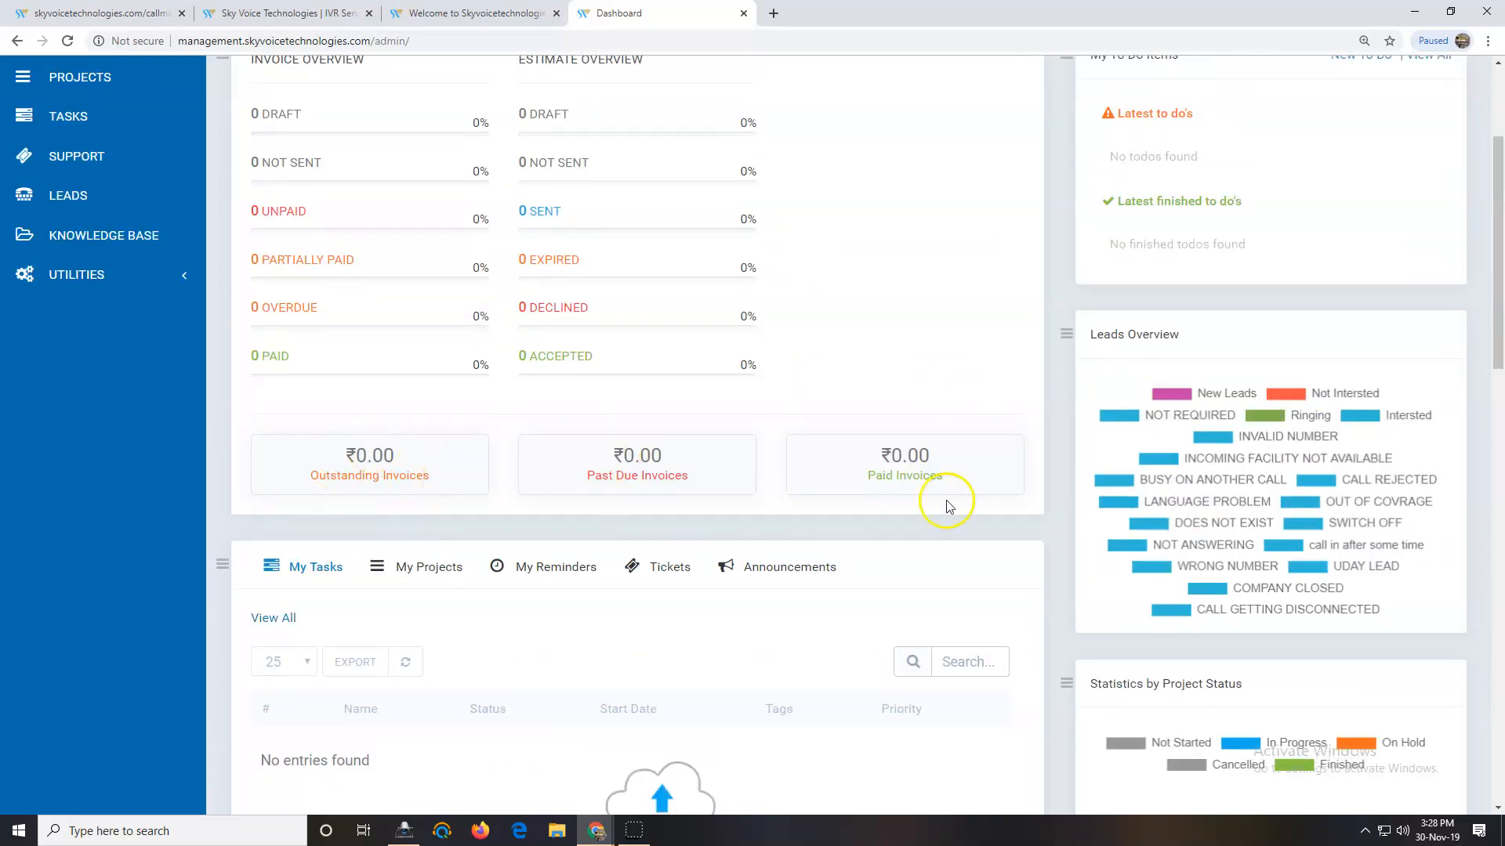
scroll(638, 303, up, 3)
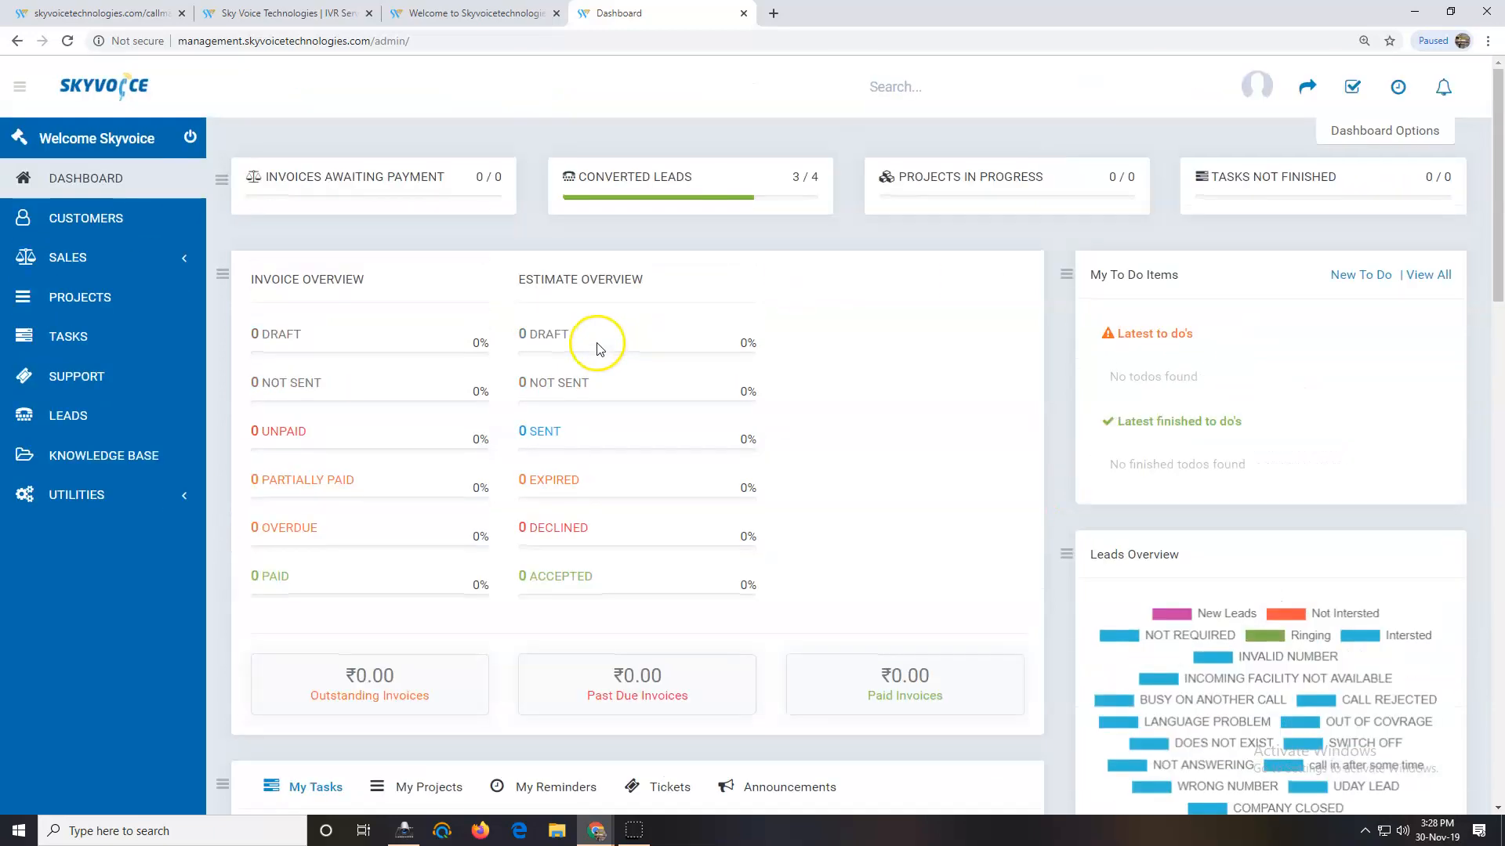
Step: Browse the Customers, Projects, Support and Leads sections, expanding the Sales entries along the way
click(68, 218)
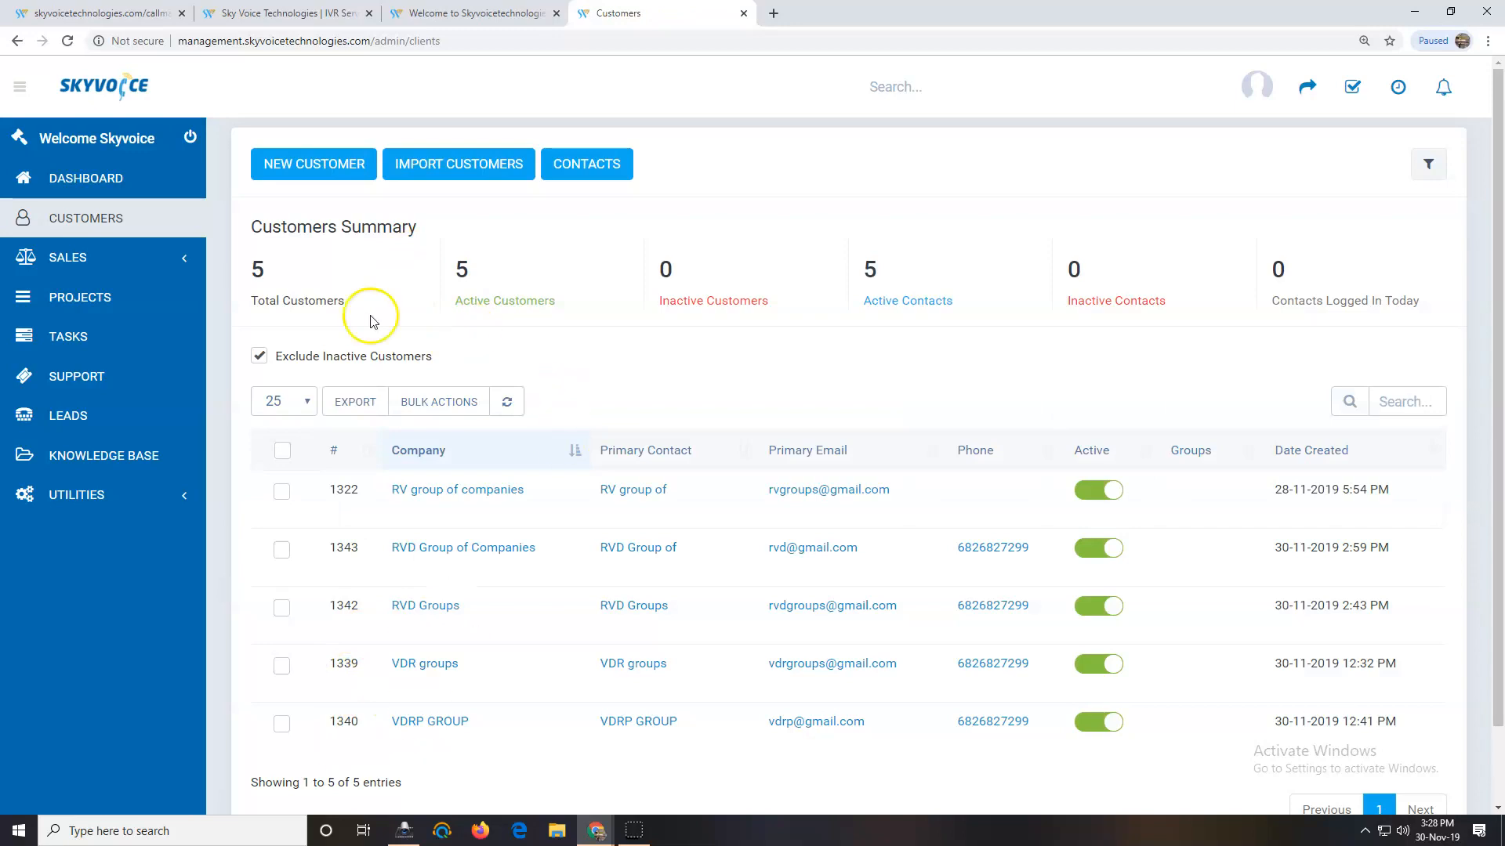
click(162, 305)
click(104, 261)
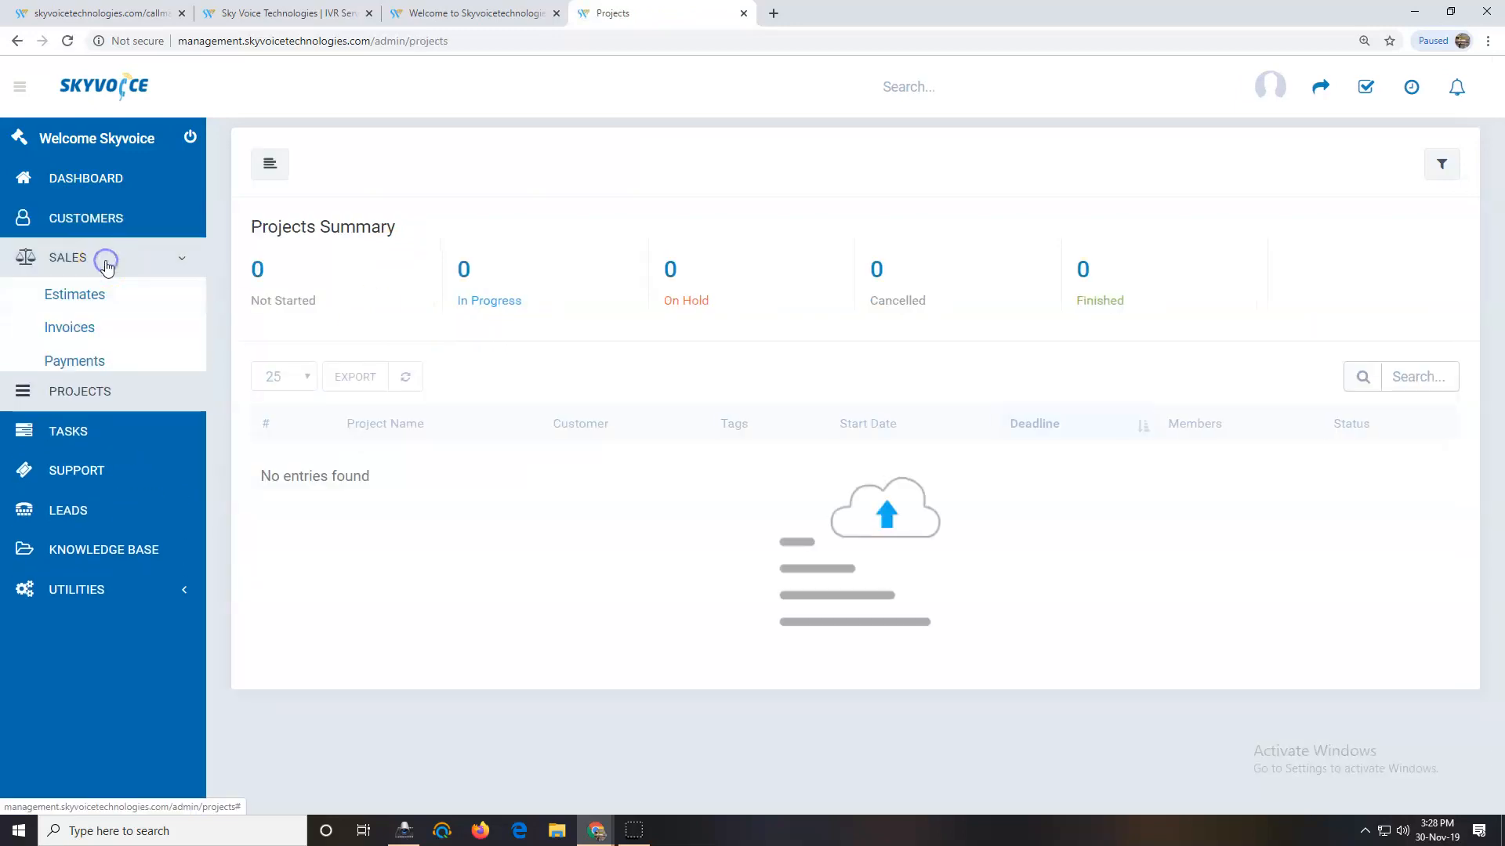
click(75, 423)
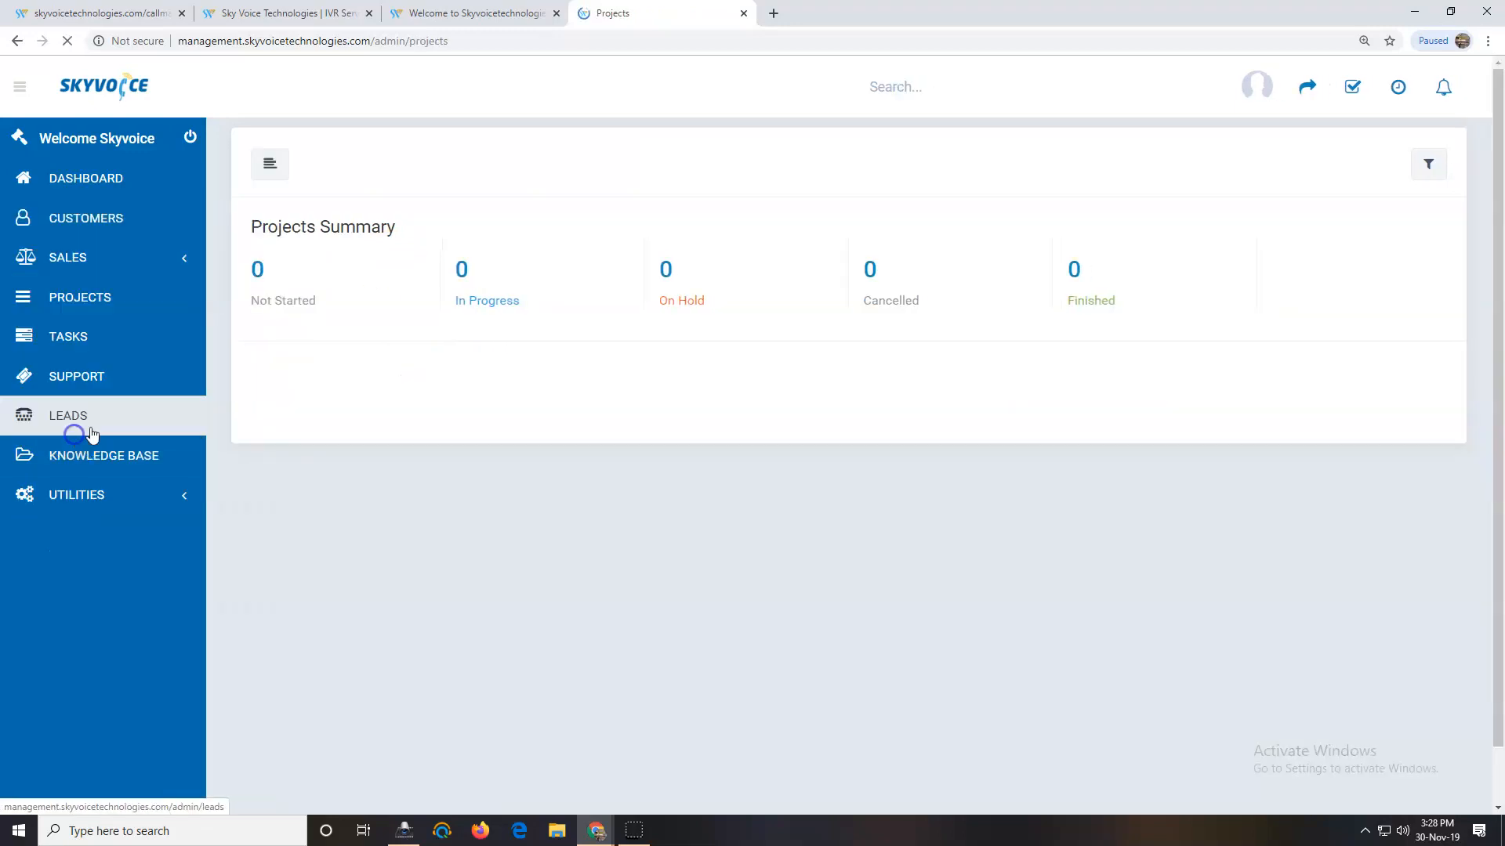
click(126, 375)
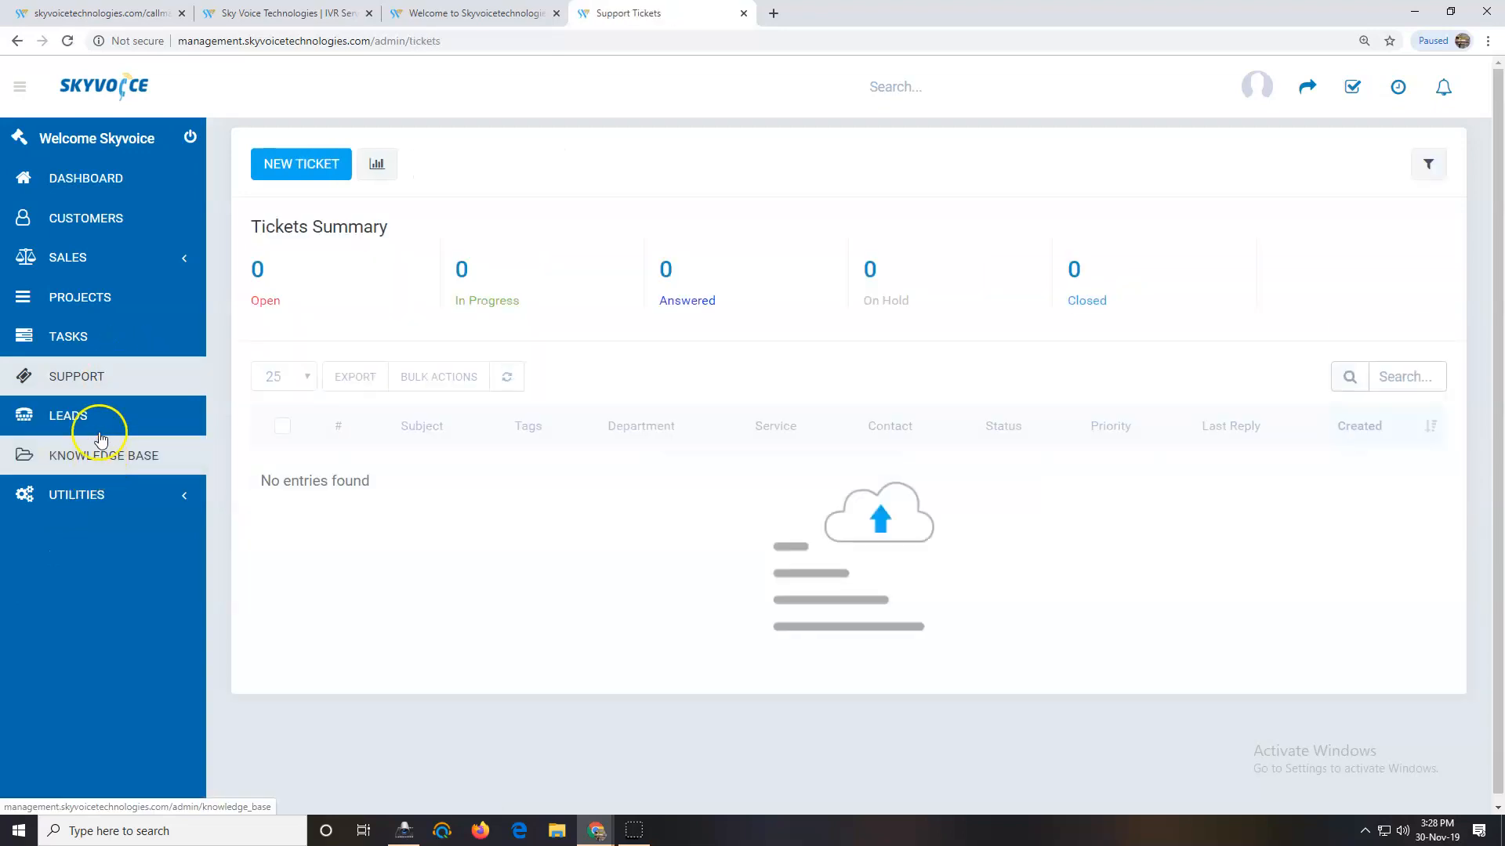
click(104, 427)
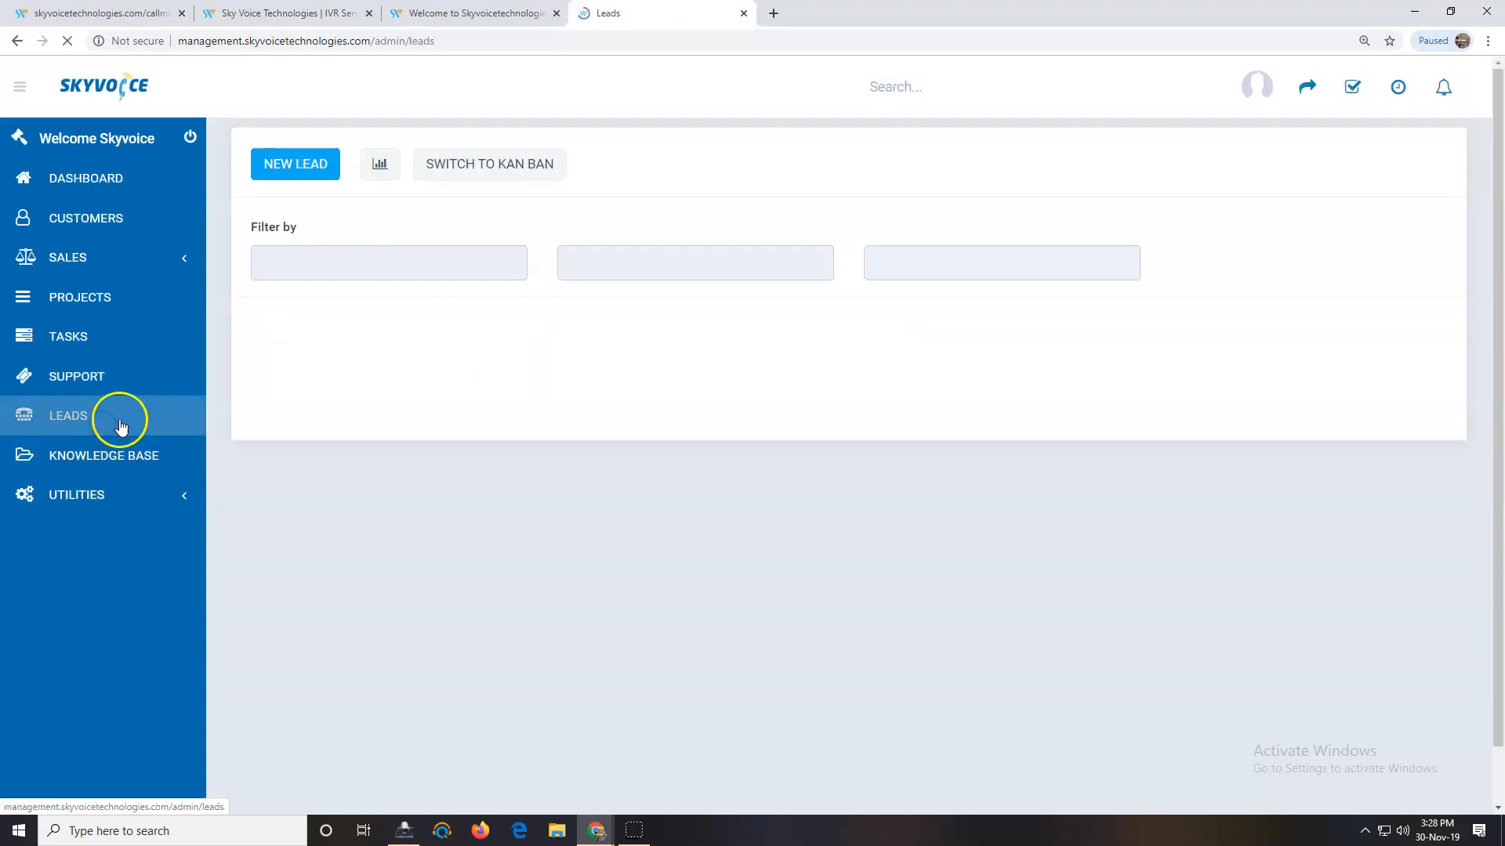
Step: Open the knowledge base and look through its list of articles
click(94, 456)
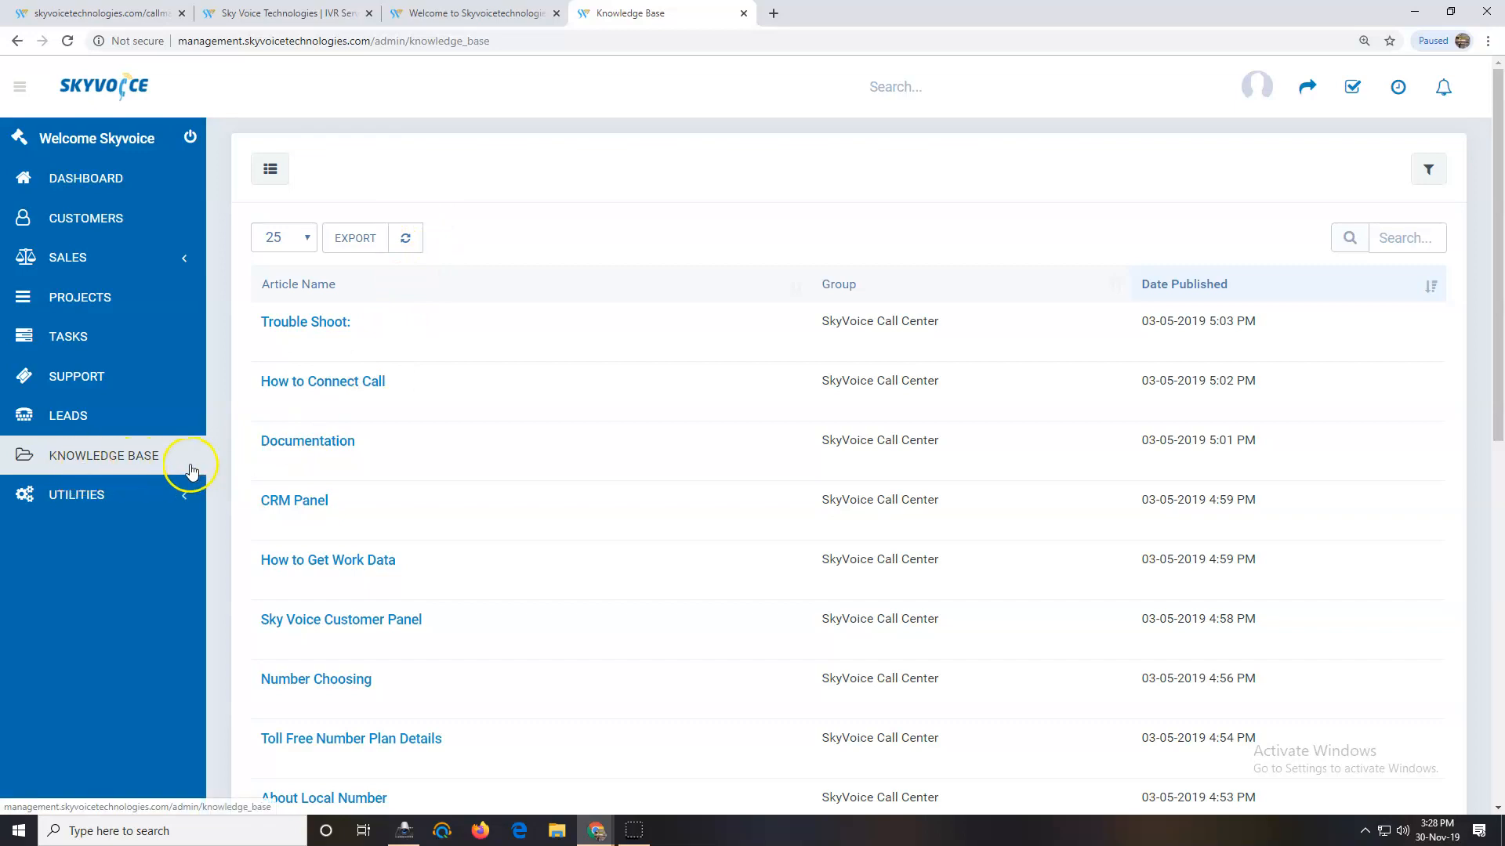
scroll(423, 298, down, 3)
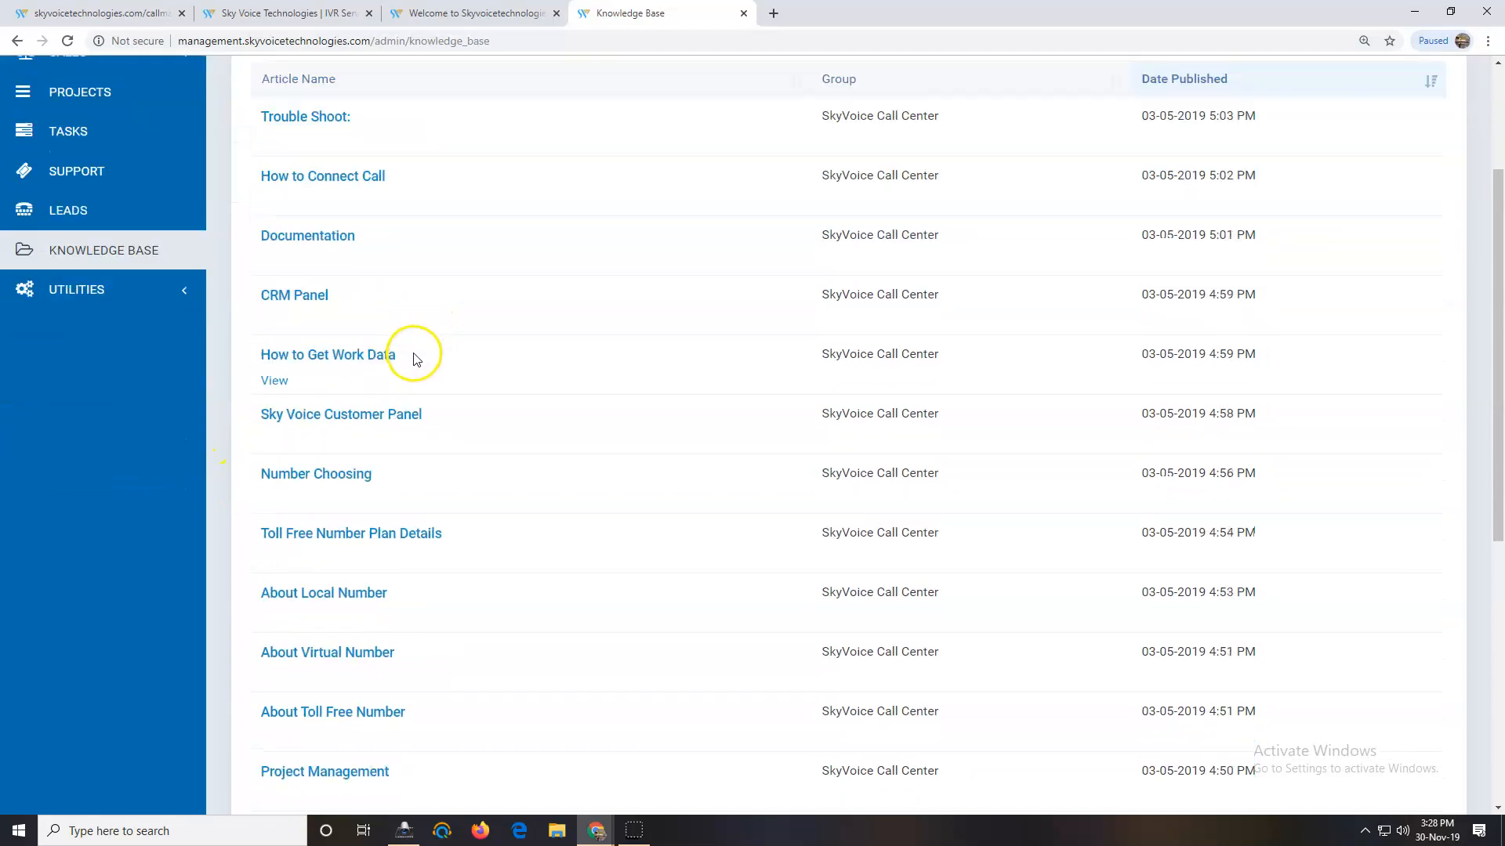
scroll(392, 376, up, 1)
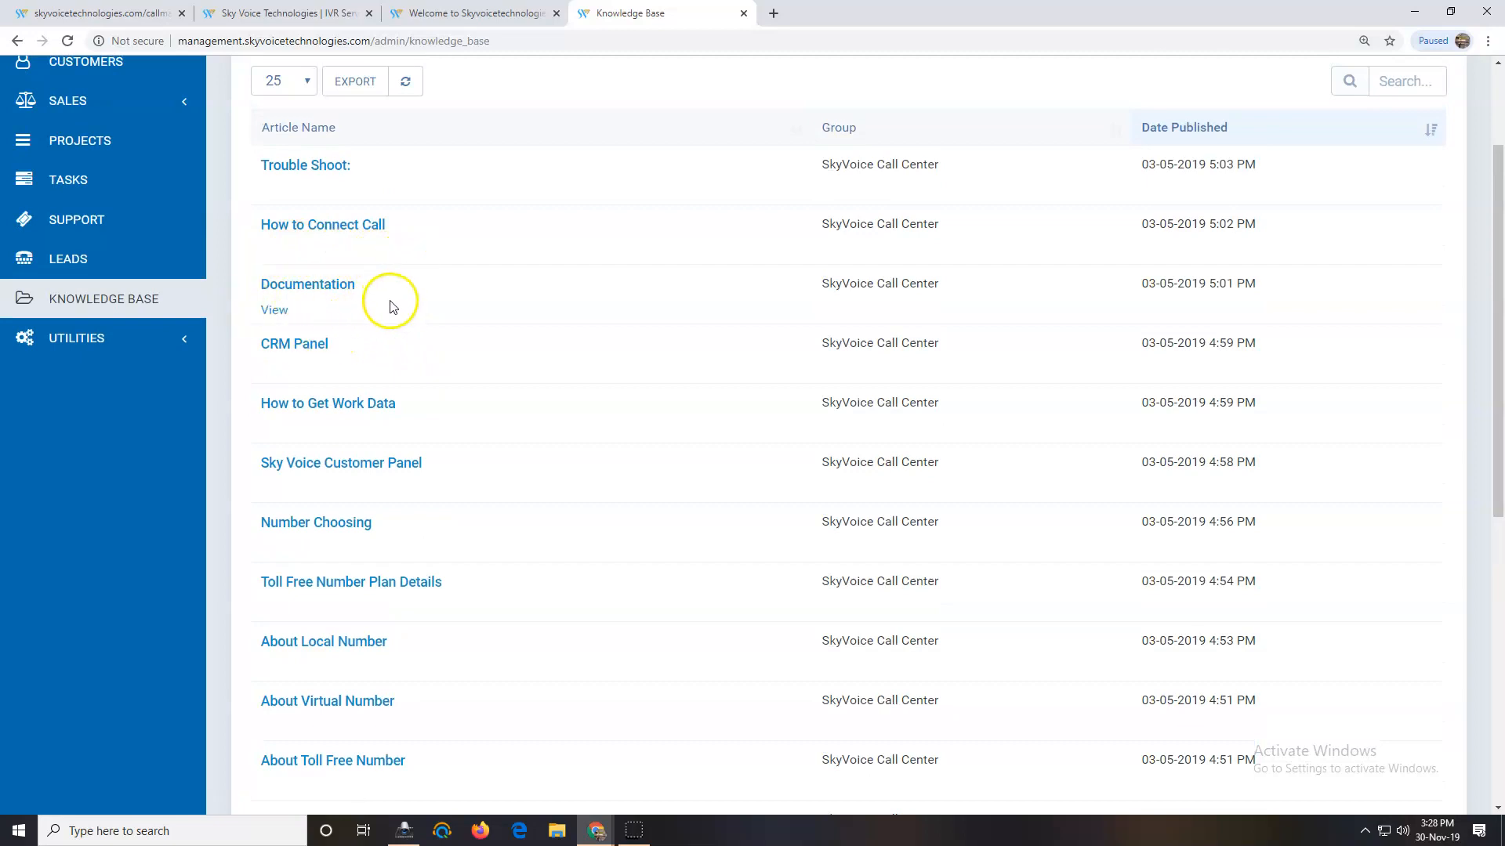
scroll(447, 369, down, 1)
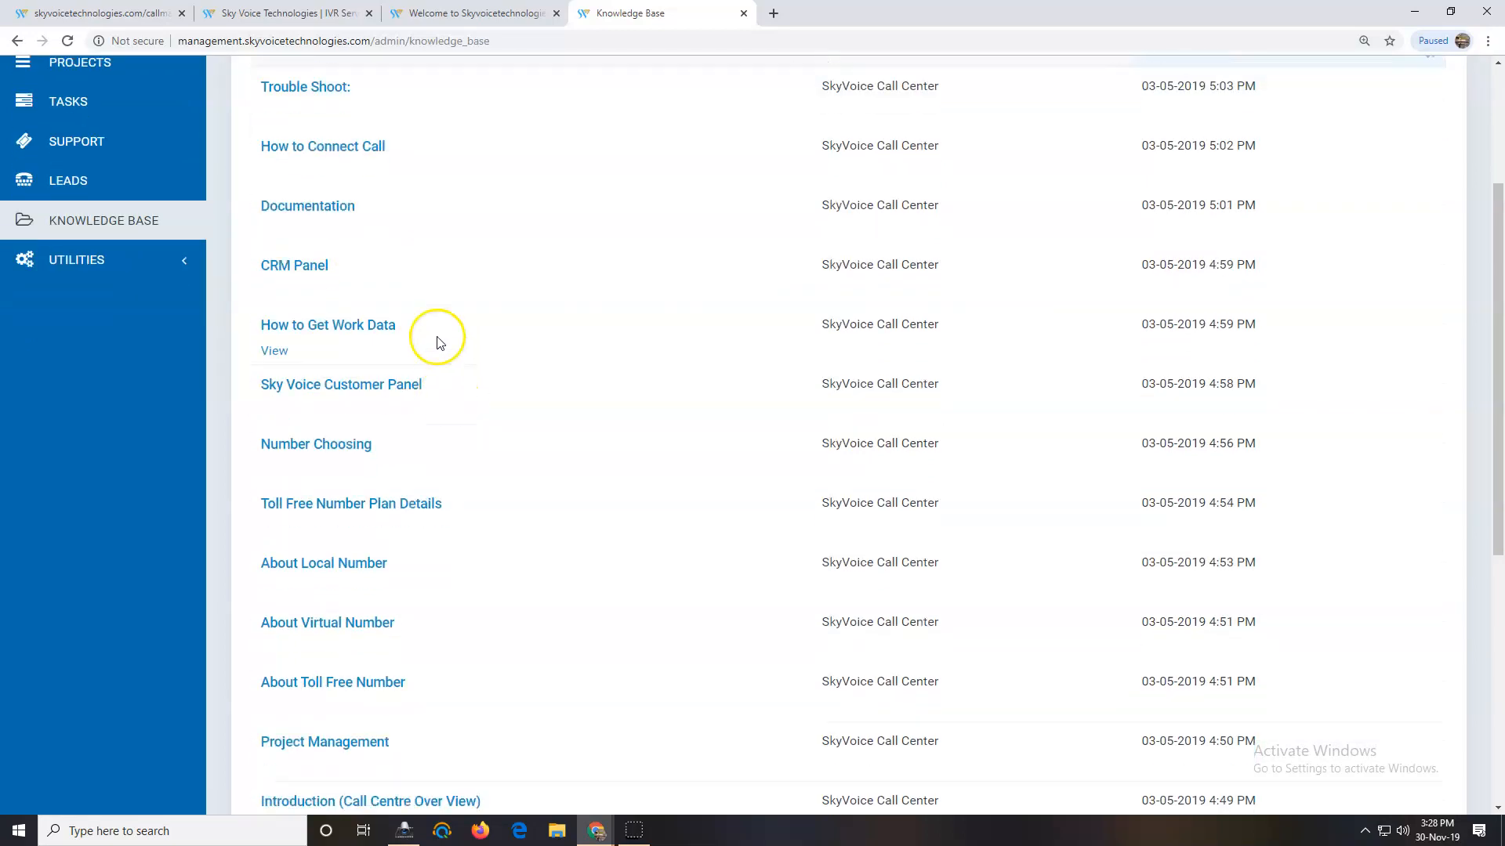
scroll(465, 418, down, 4)
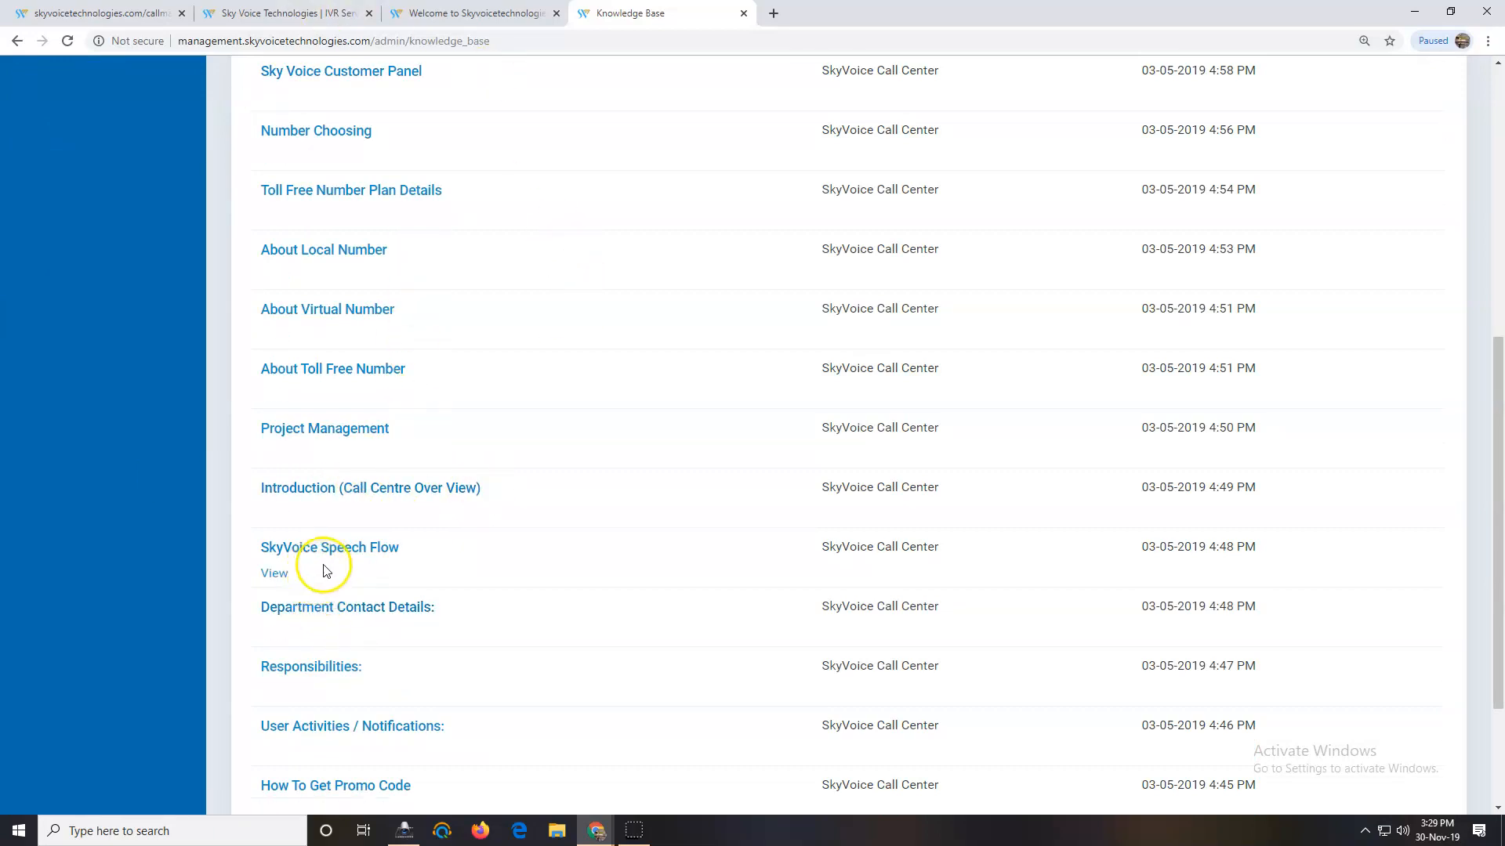
Step: View the SkyVoice Speech Flow article, read through its call questions and close it
click(268, 581)
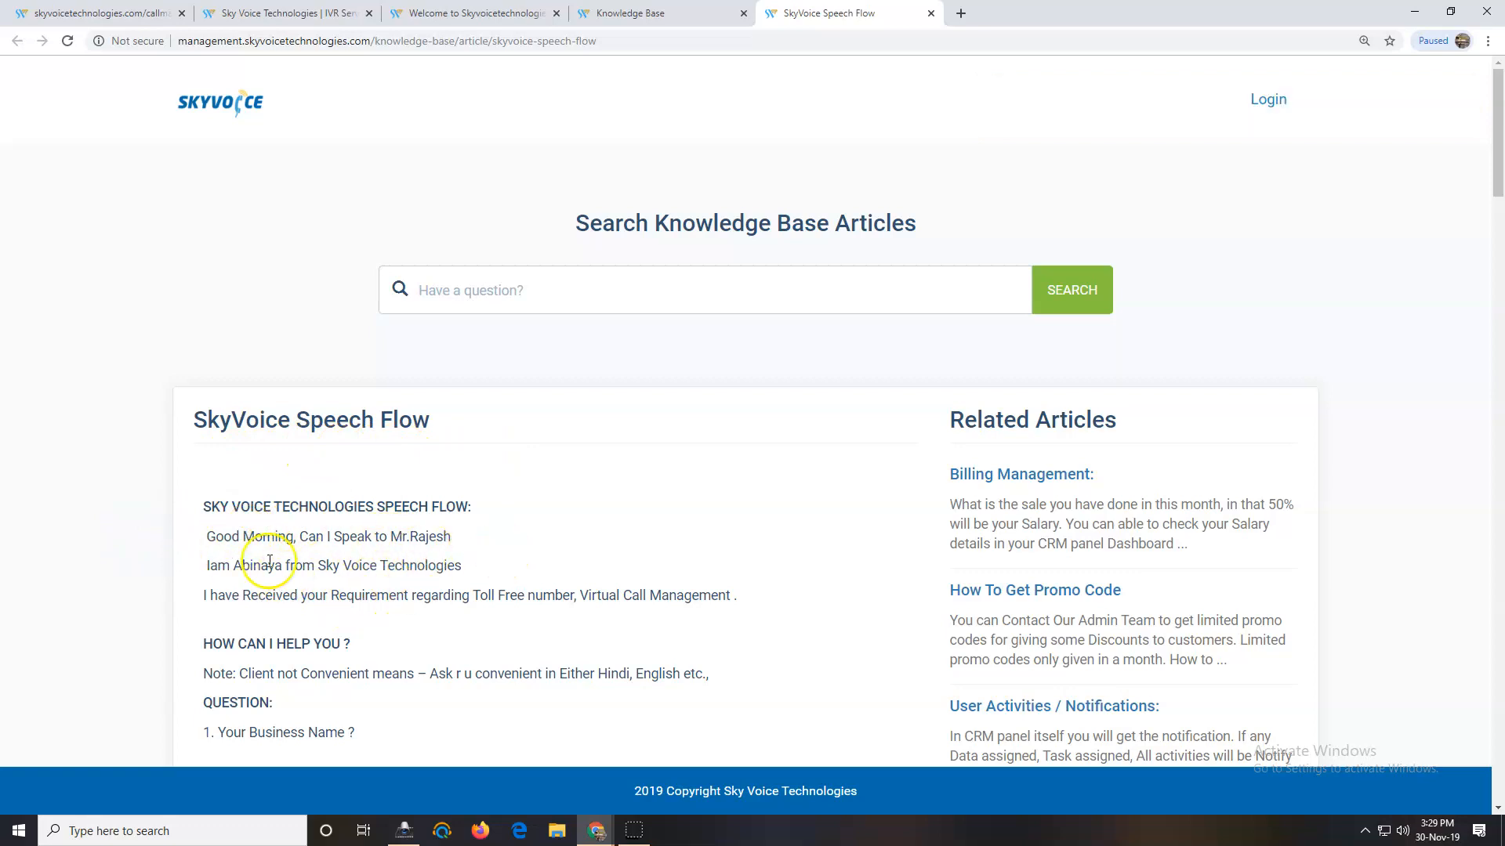
scroll(431, 470, down, 7)
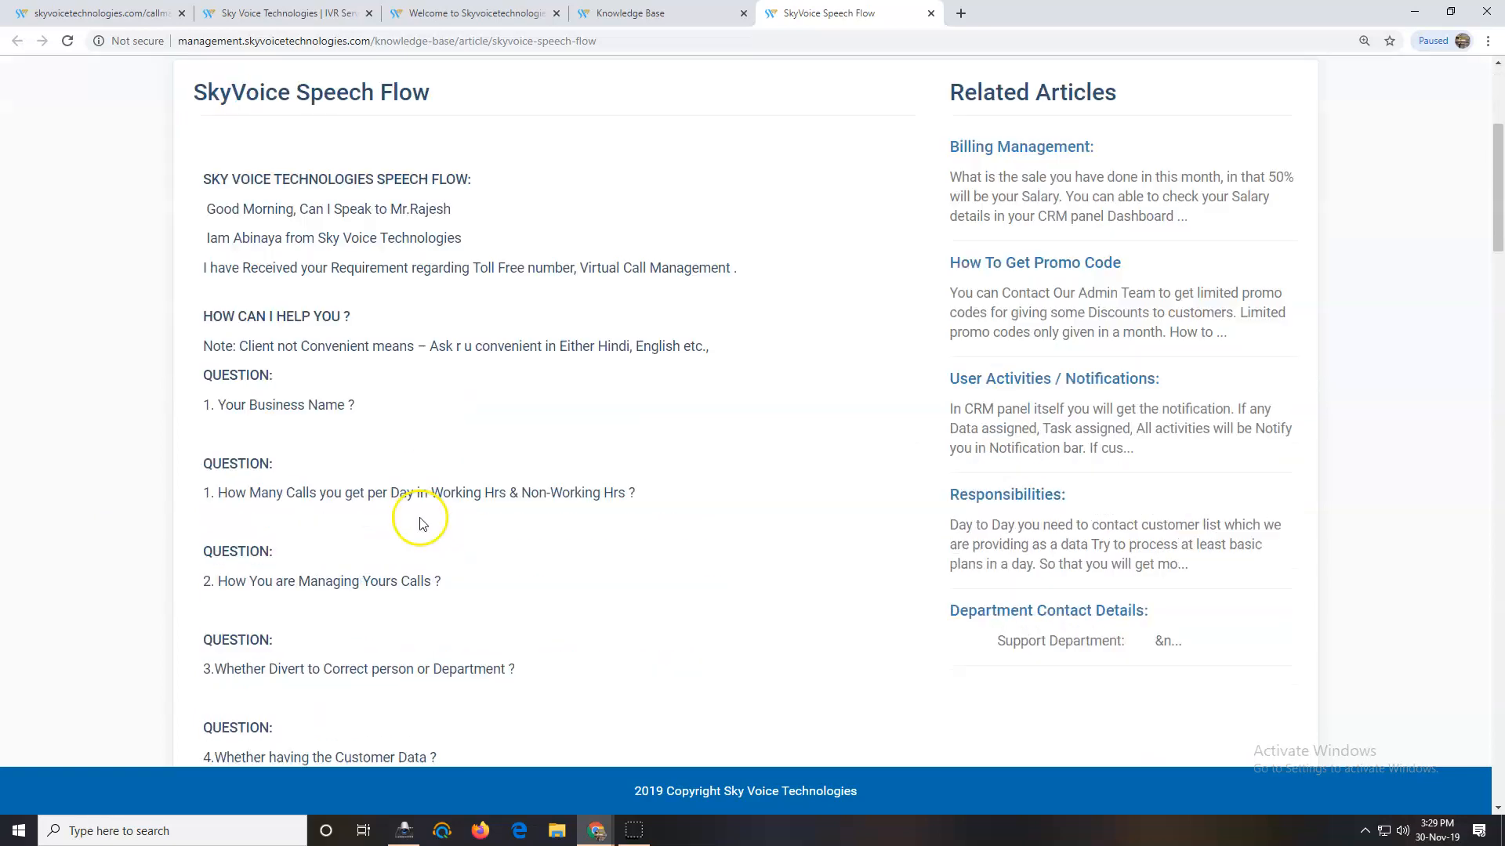
scroll(480, 497, down, 6)
scroll(557, 427, up, 7)
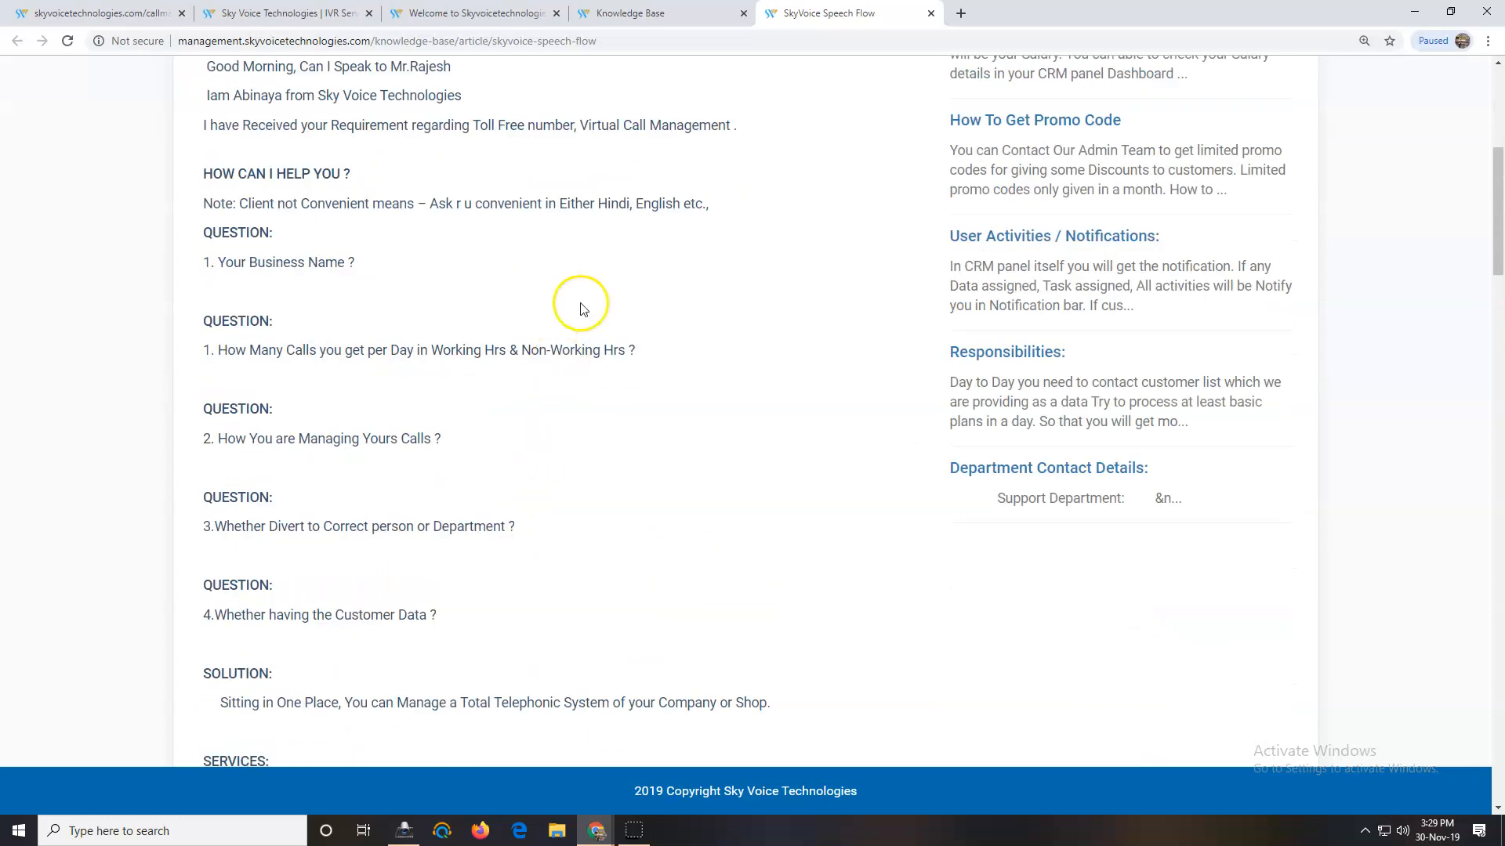
scroll(561, 387, up, 6)
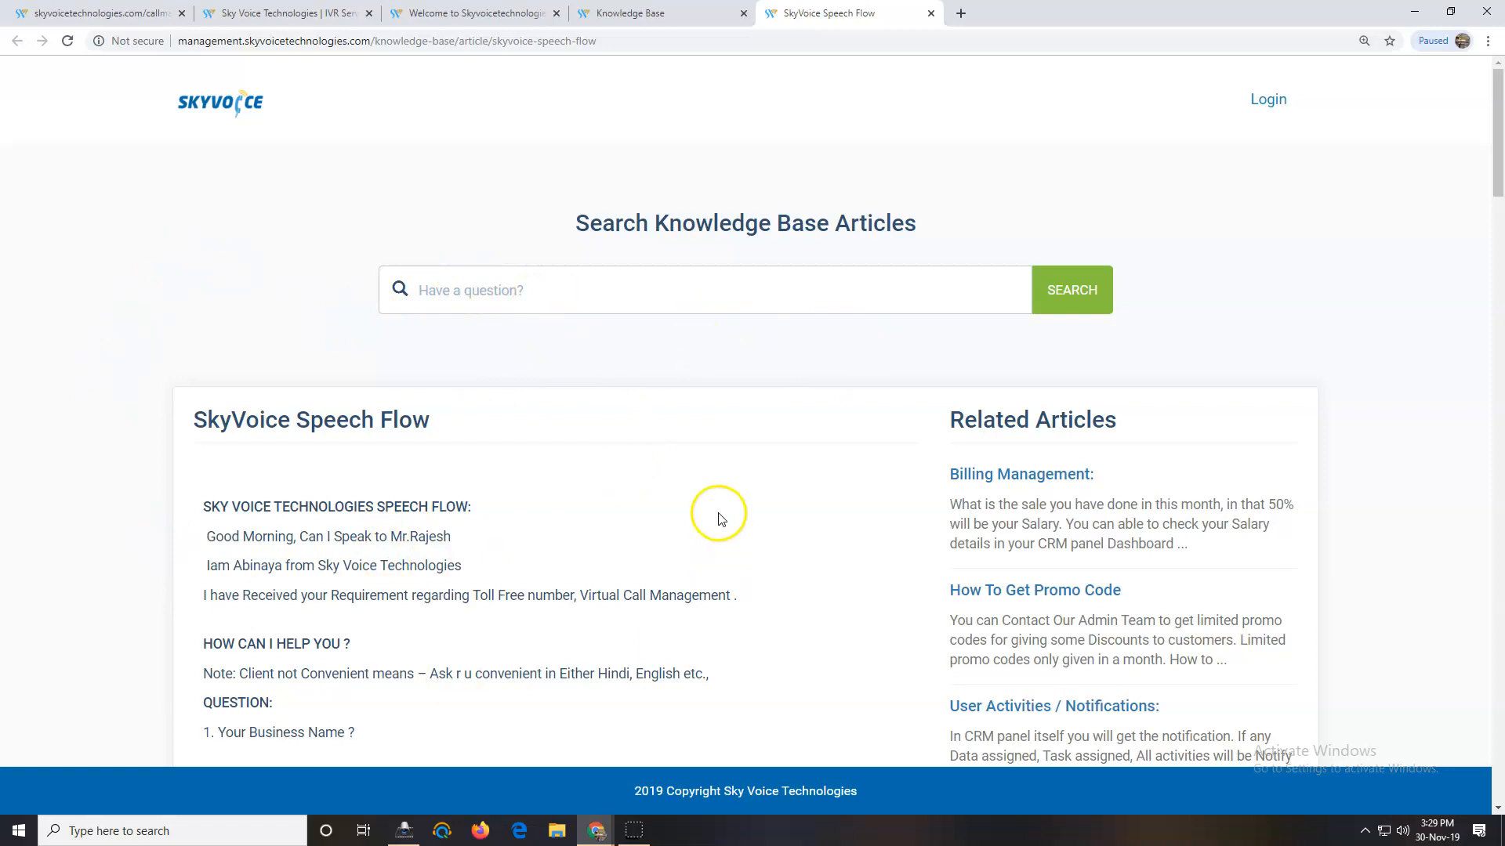
scroll(716, 514, down, 1)
click(931, 13)
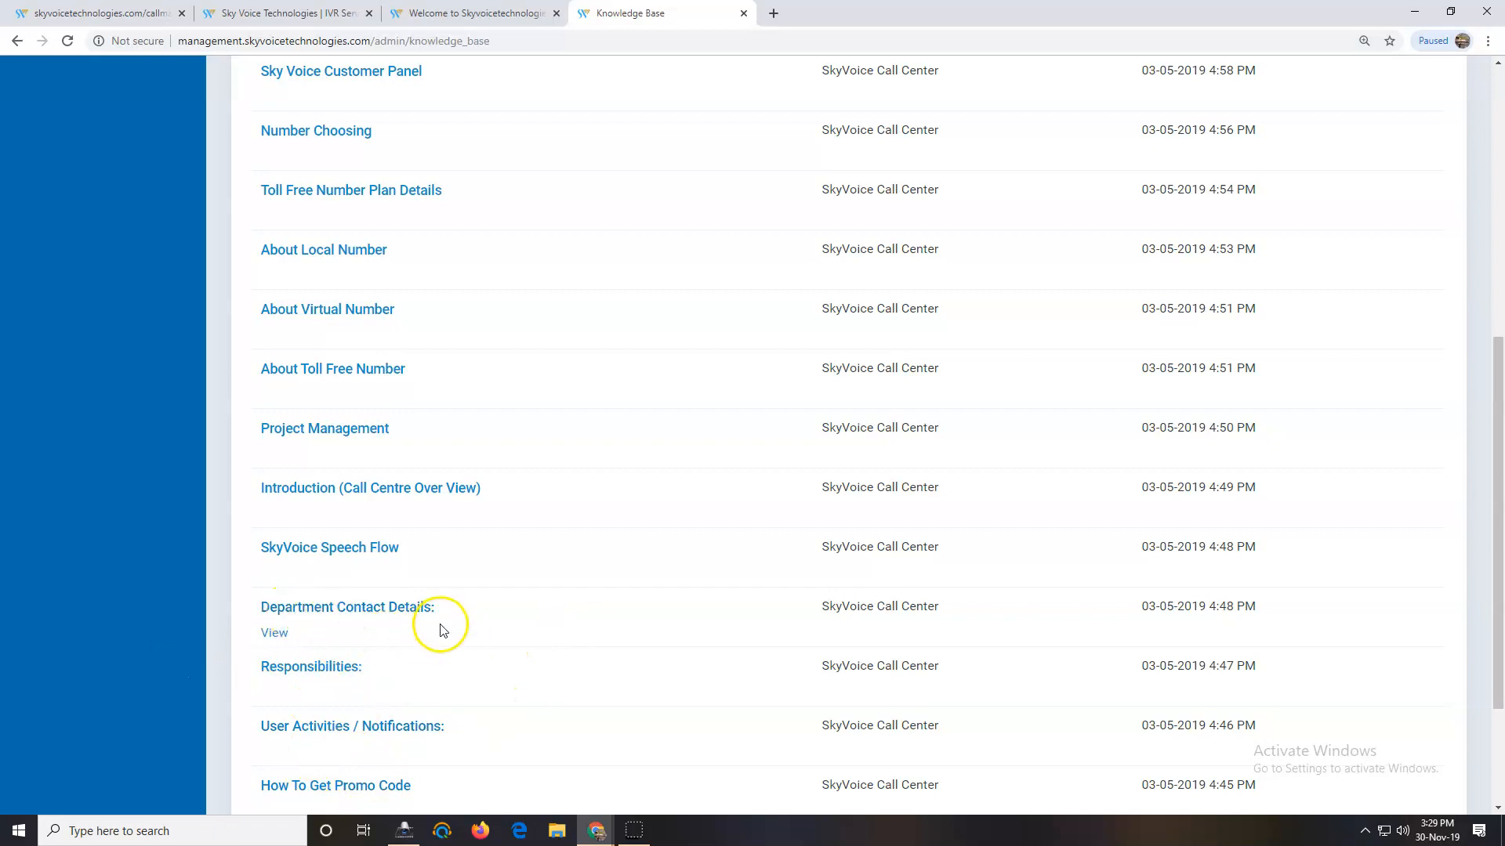
Step: Find the Toll Free Number Plan Details article in the list, look over its plans and close it
scroll(442, 633, down, 3)
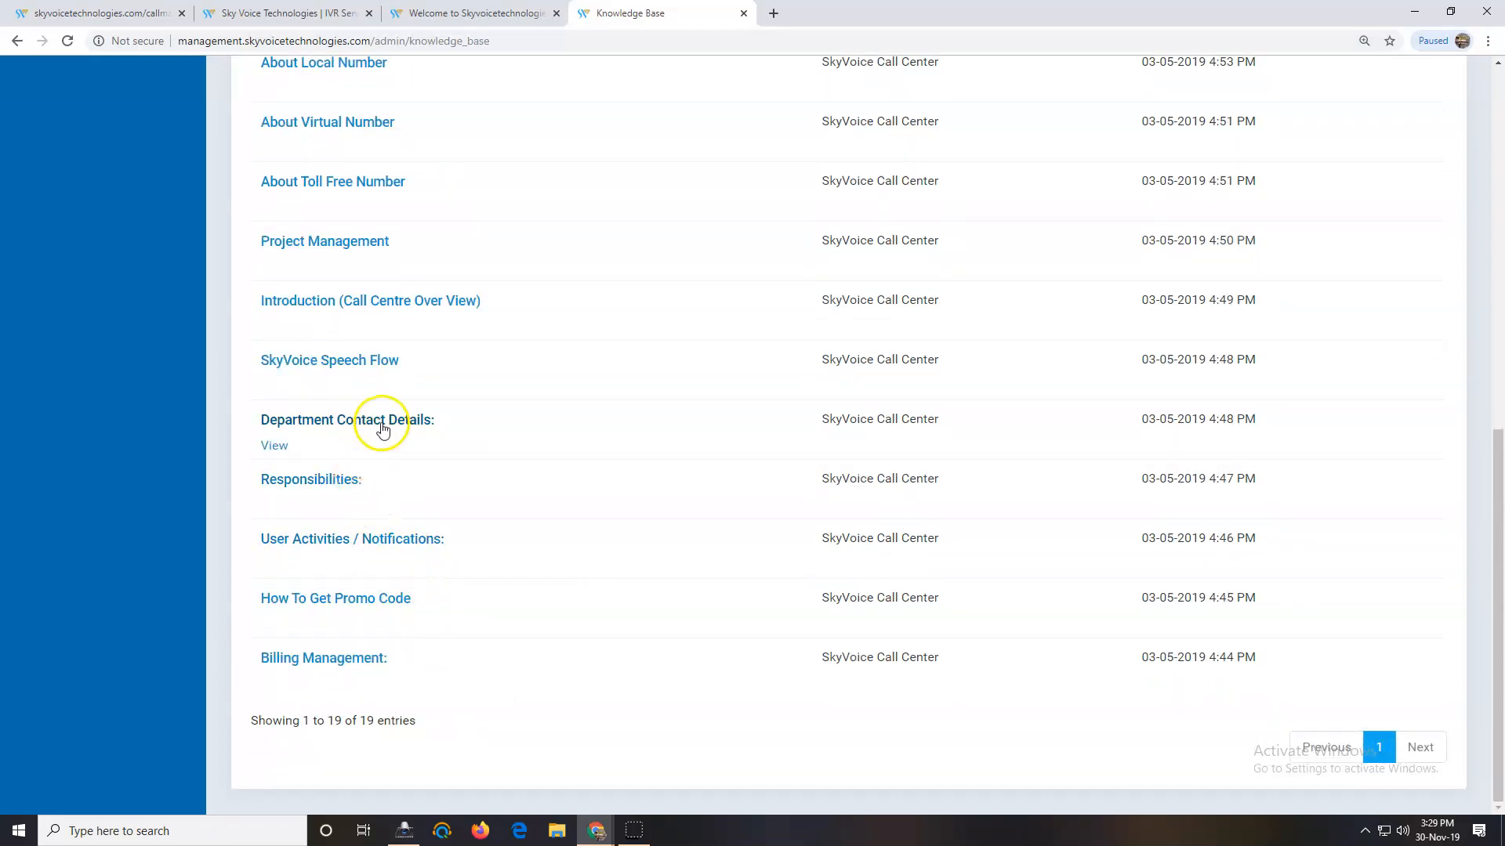
scroll(400, 628, up, 5)
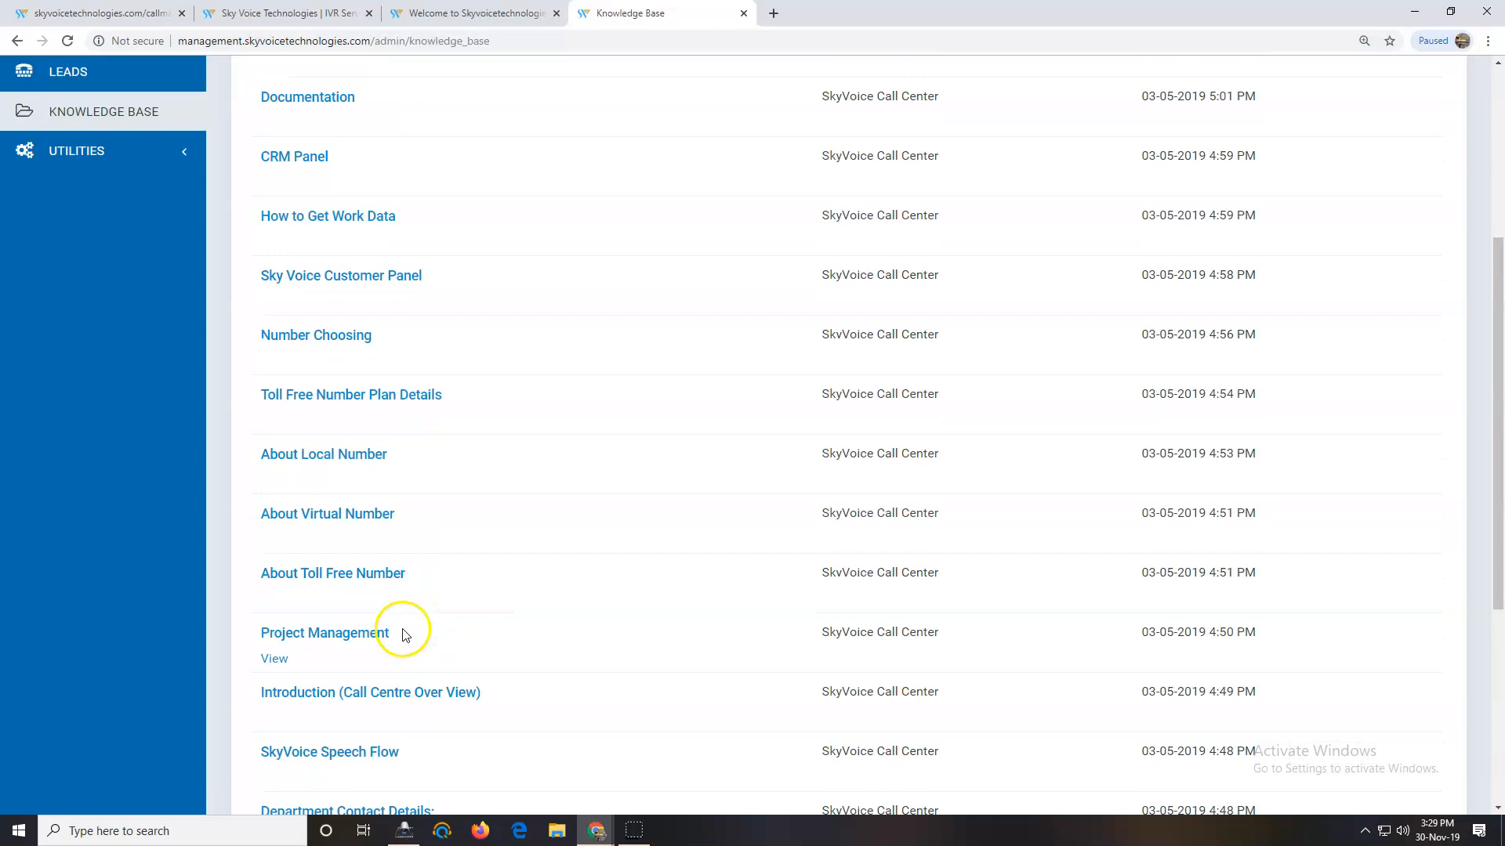
scroll(350, 321, up, 2)
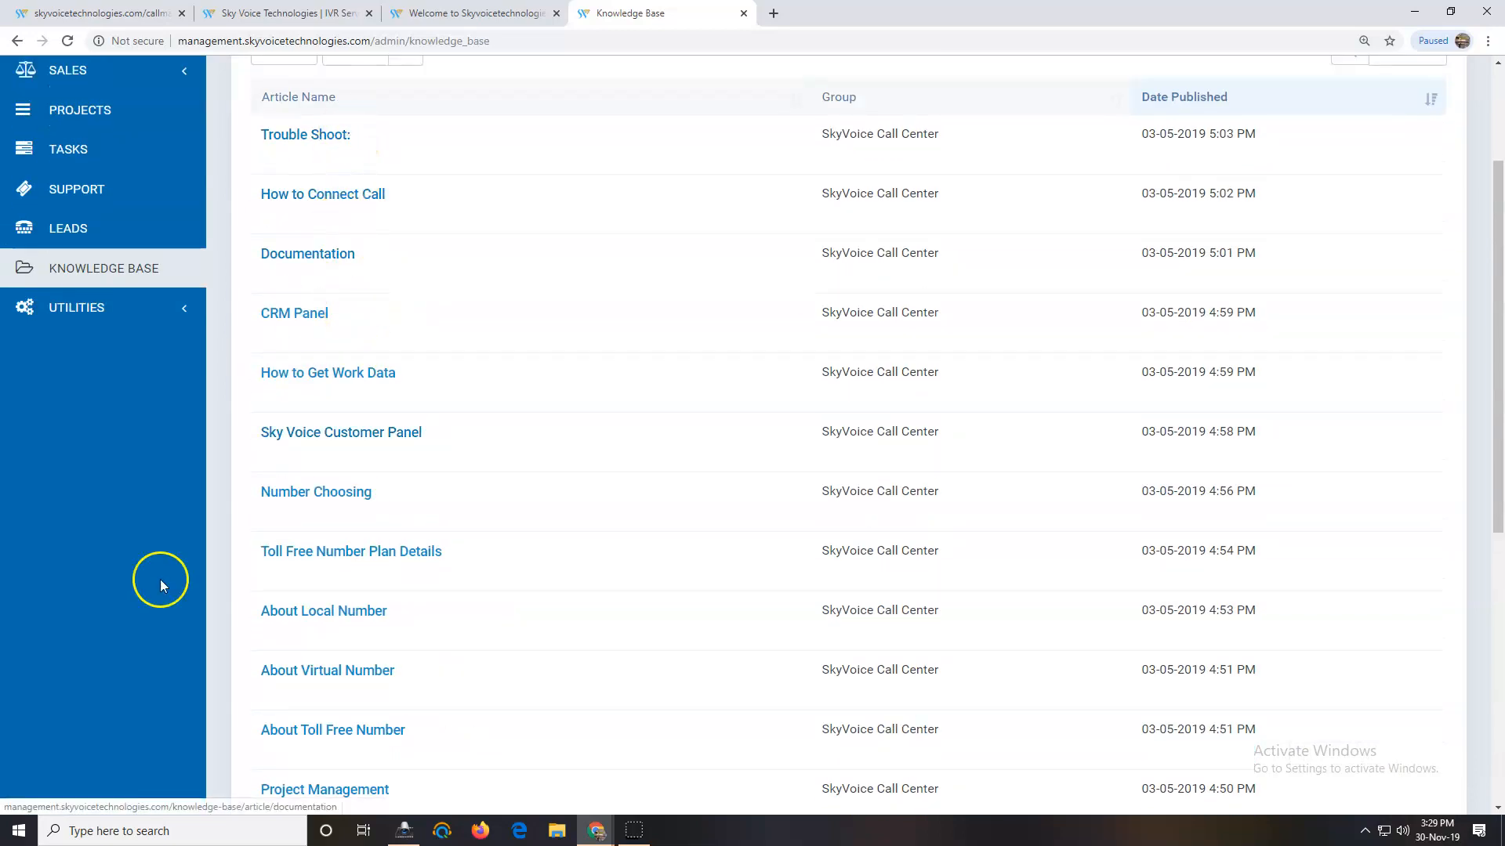
mouse_move(392, 496)
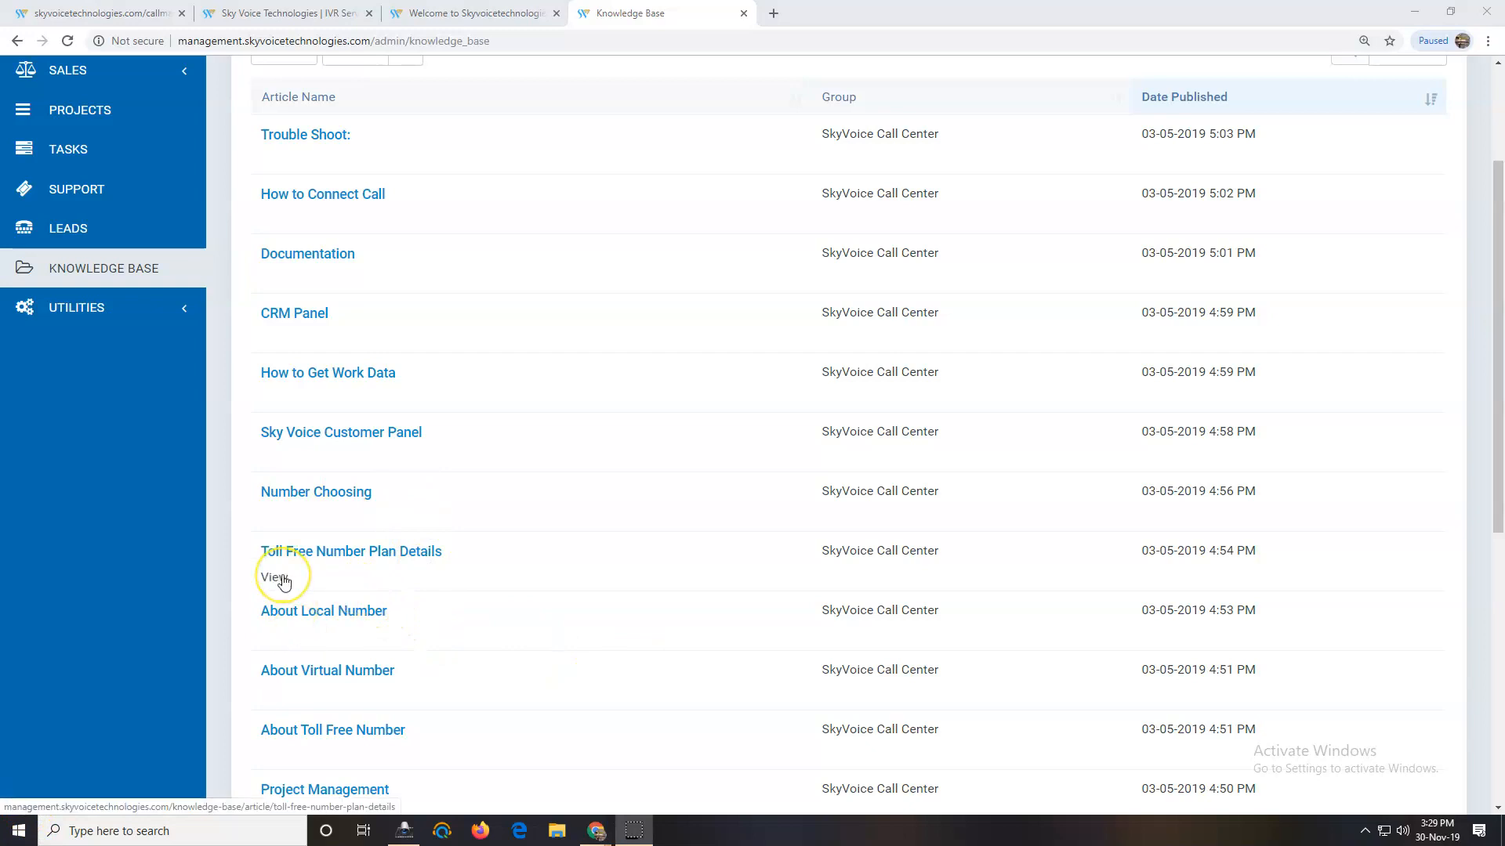
click(282, 579)
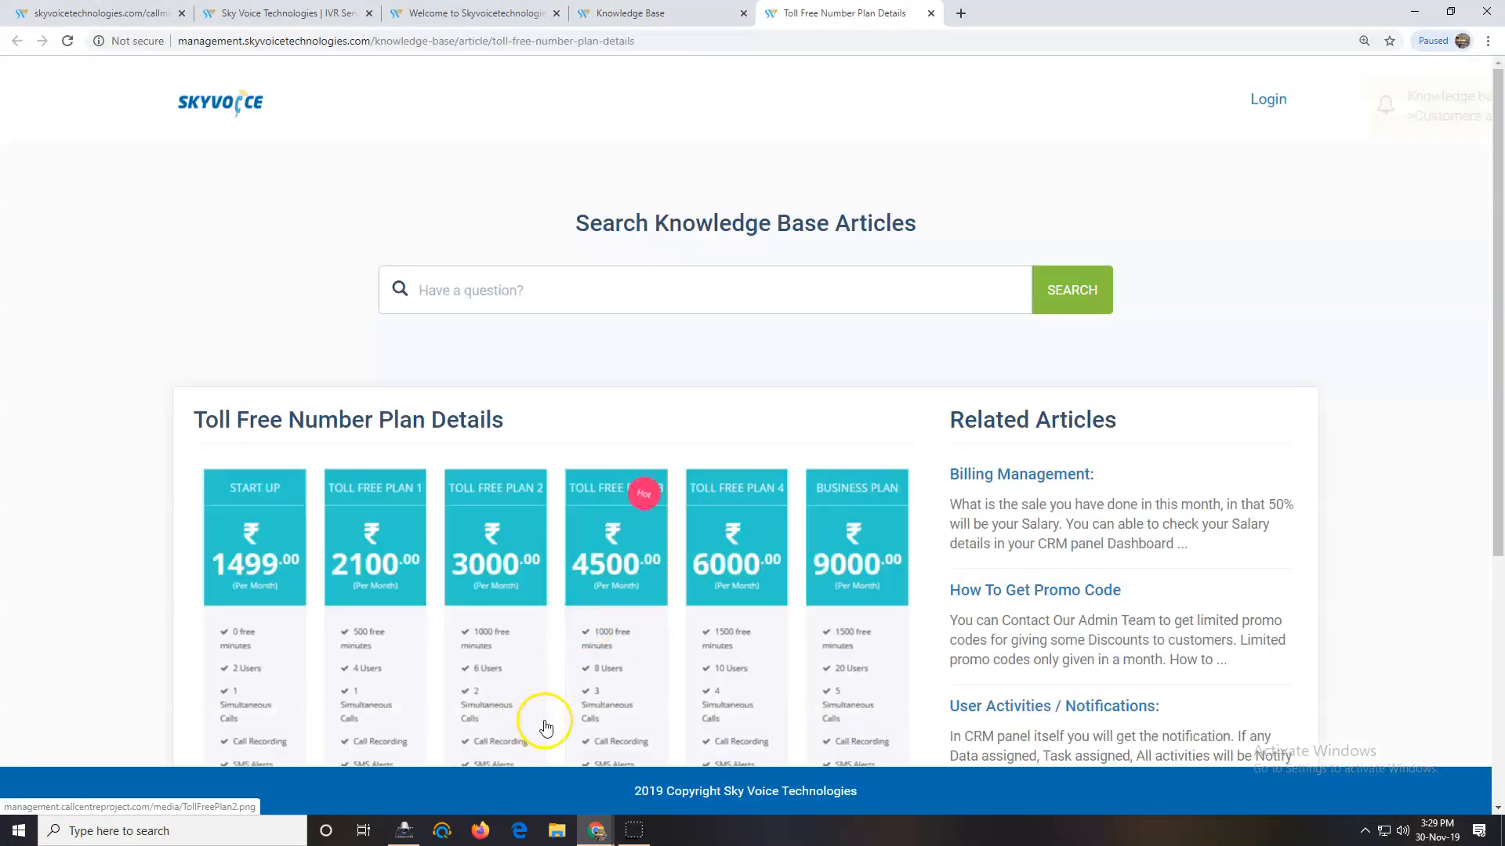
scroll(647, 623, down, 3)
scroll(648, 623, down, 2)
scroll(729, 541, up, 5)
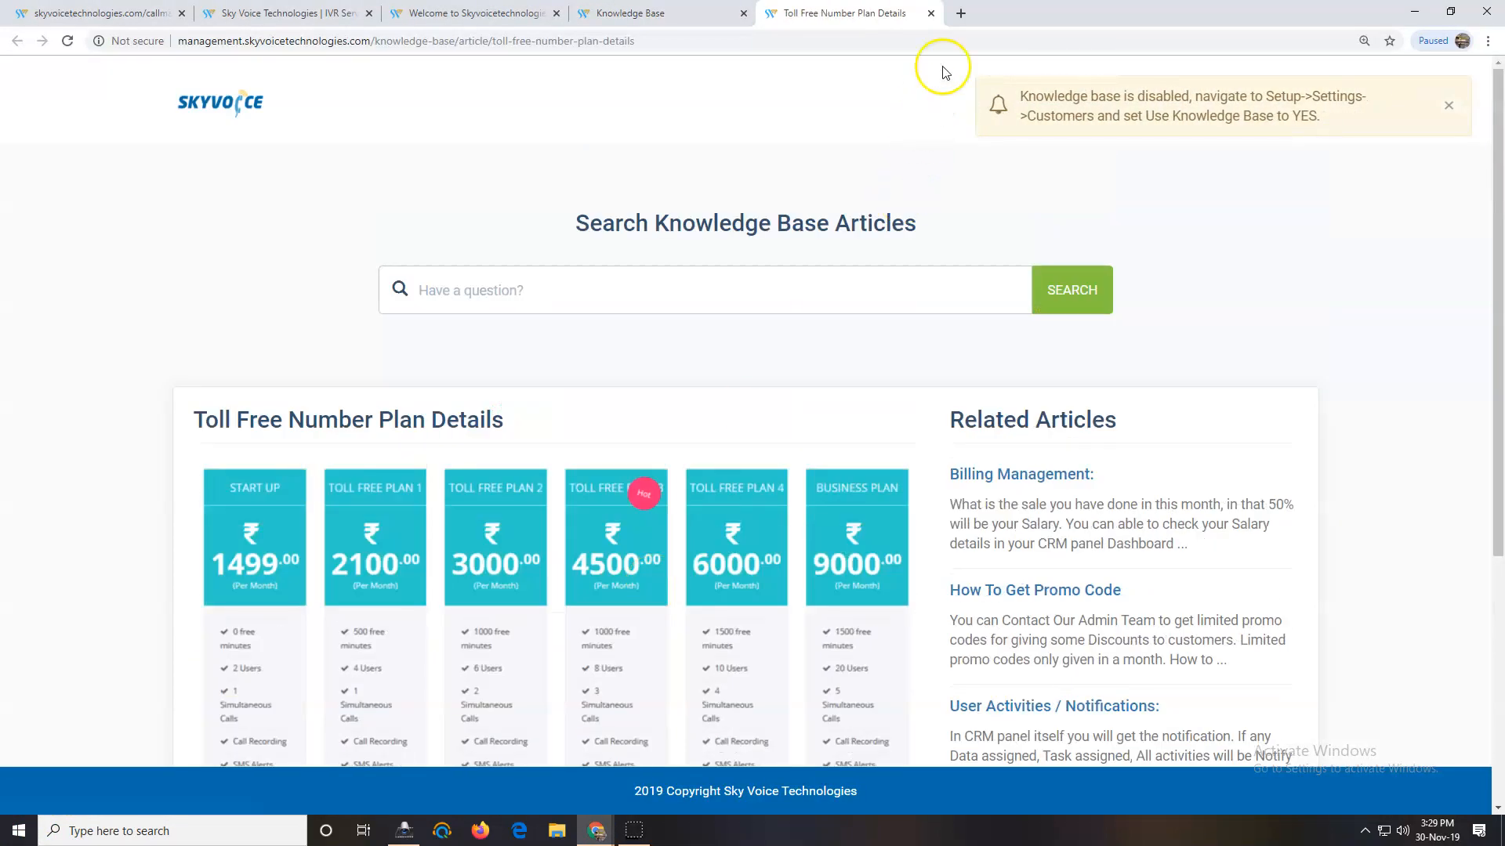
click(935, 13)
scroll(944, 580, up, 2)
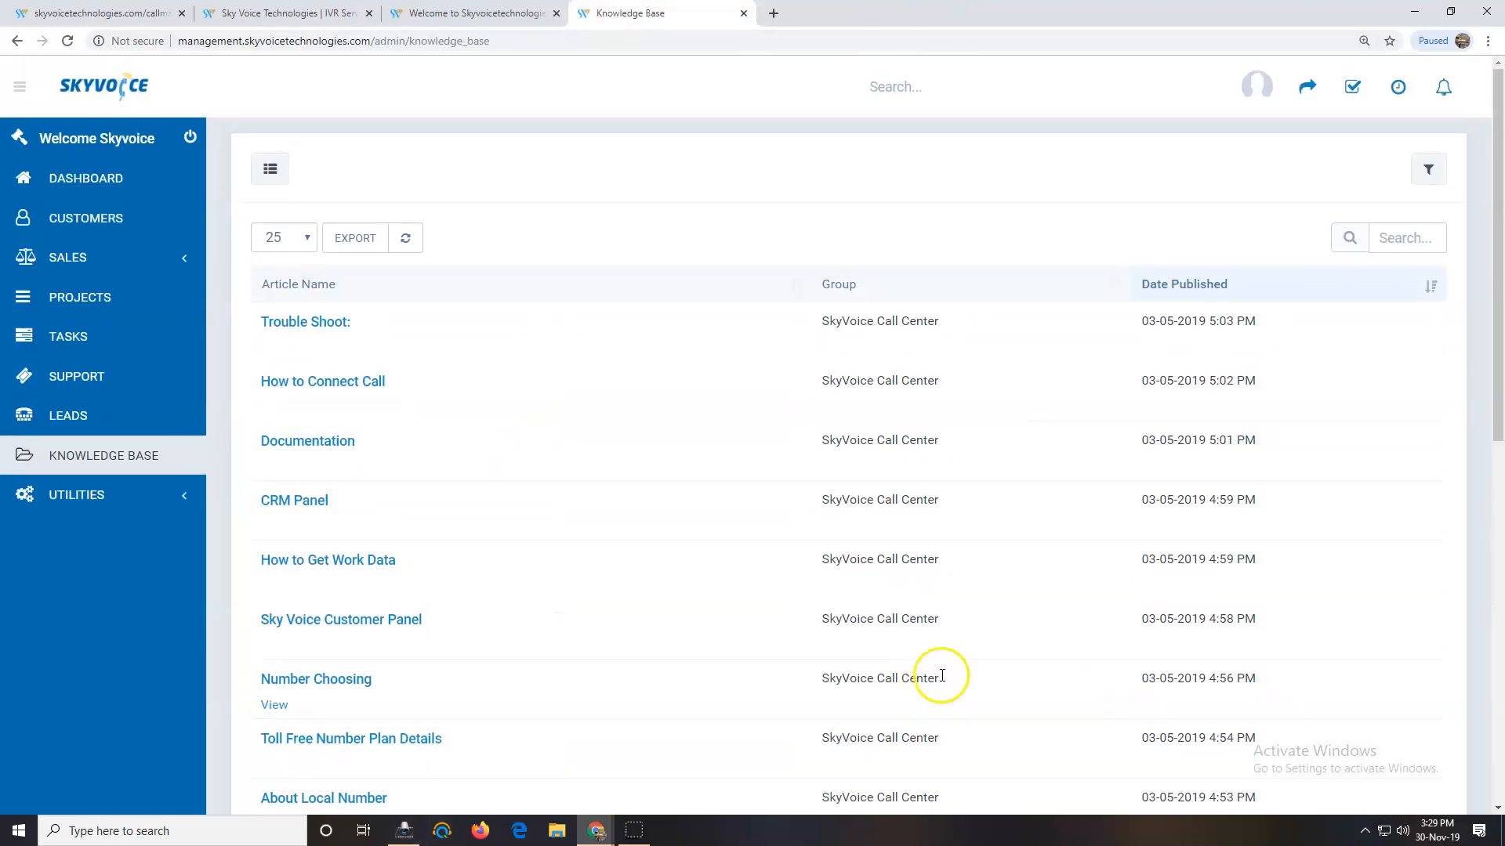
Step: Return to the dashboard and dismiss the knowledge base notification
click(85, 177)
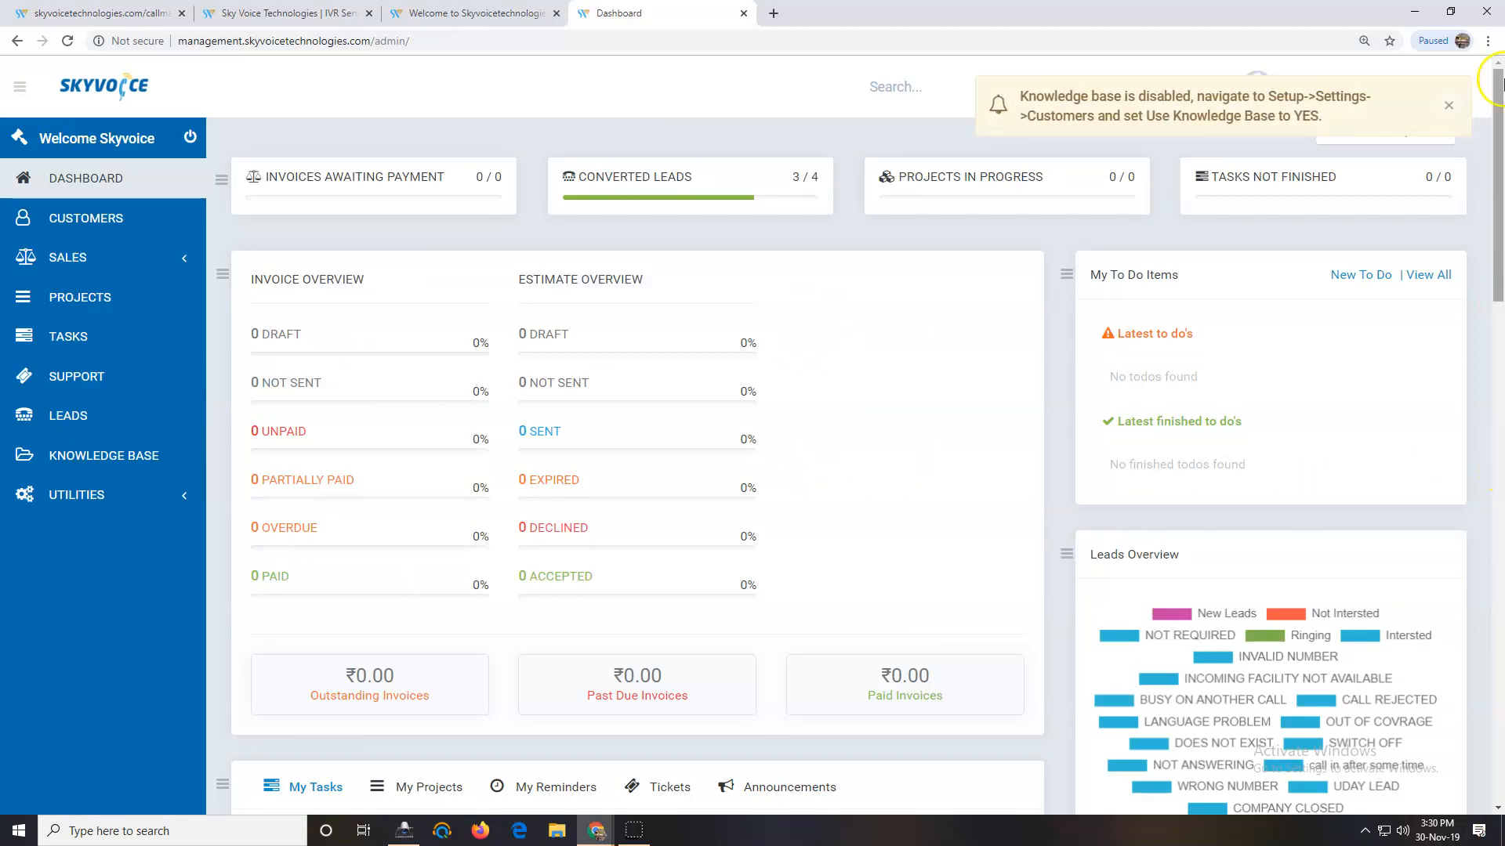
click(1448, 105)
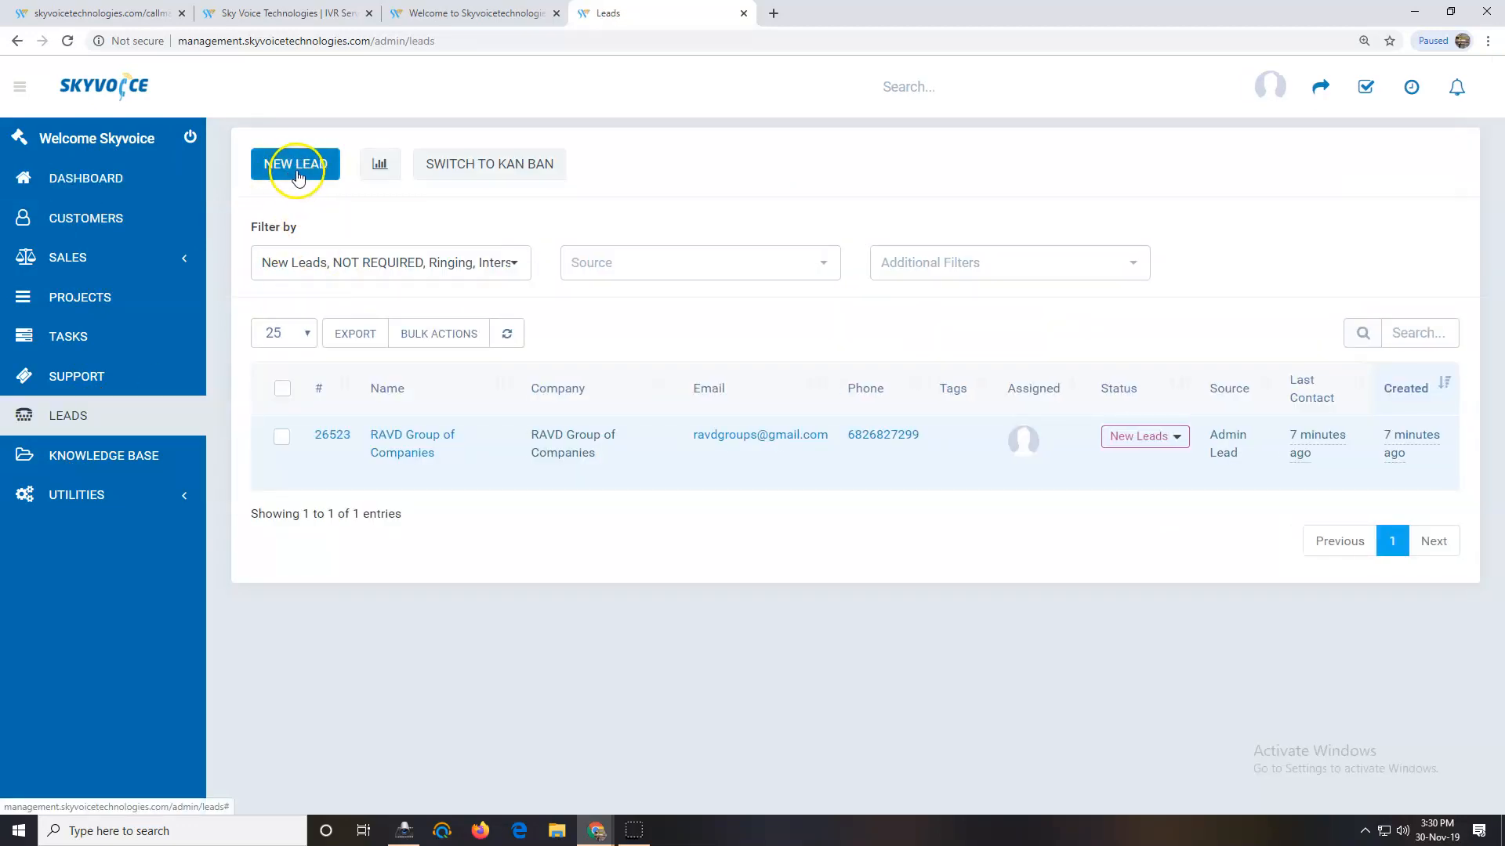
Step: Open a new lead form, try placeholder text in the name, email and phone fields, and clear the name and email
click(298, 171)
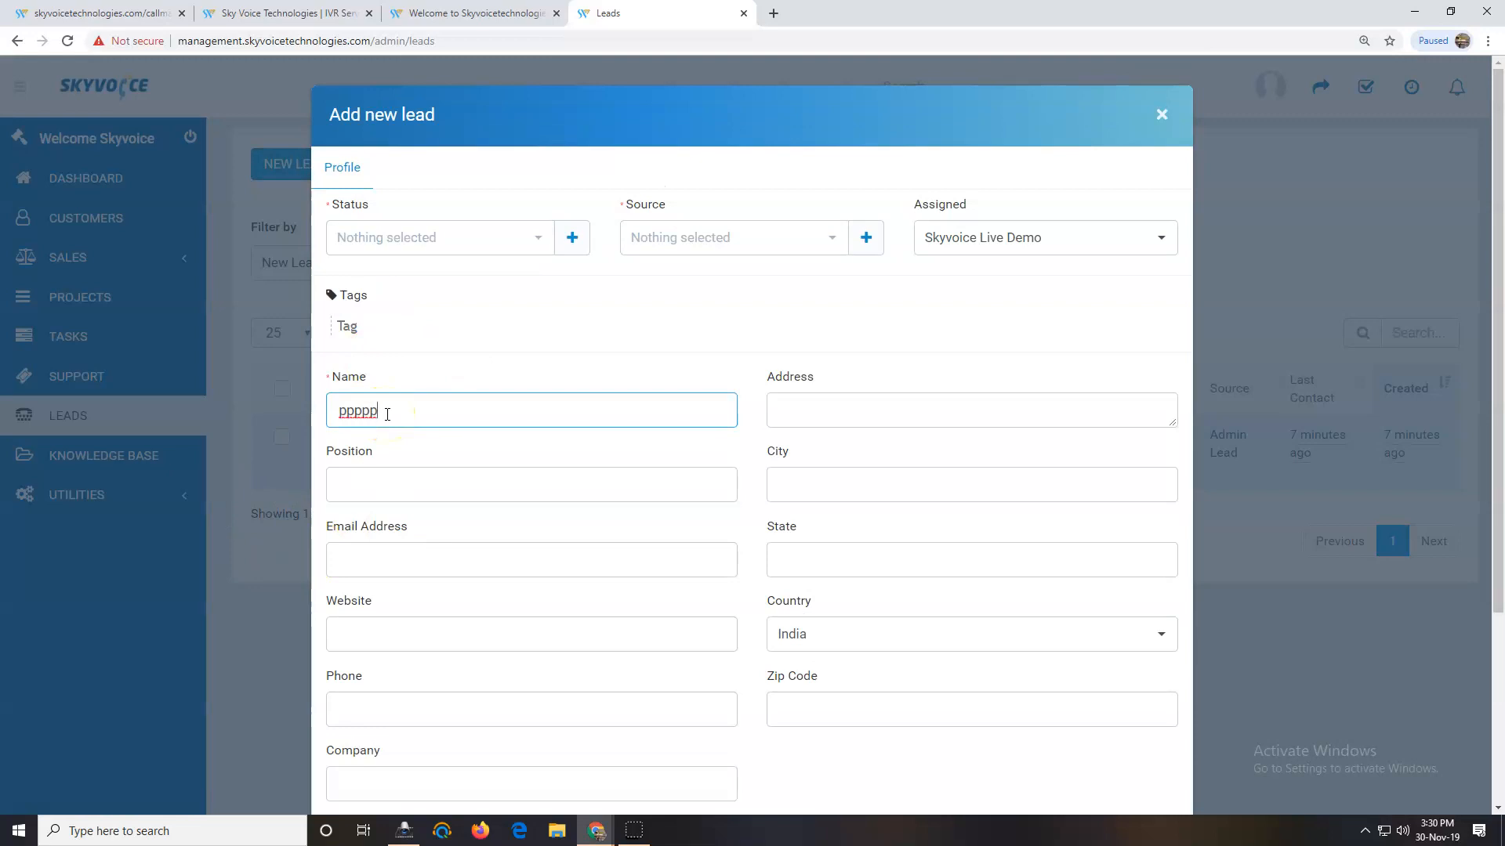
click(345, 558)
text(de)
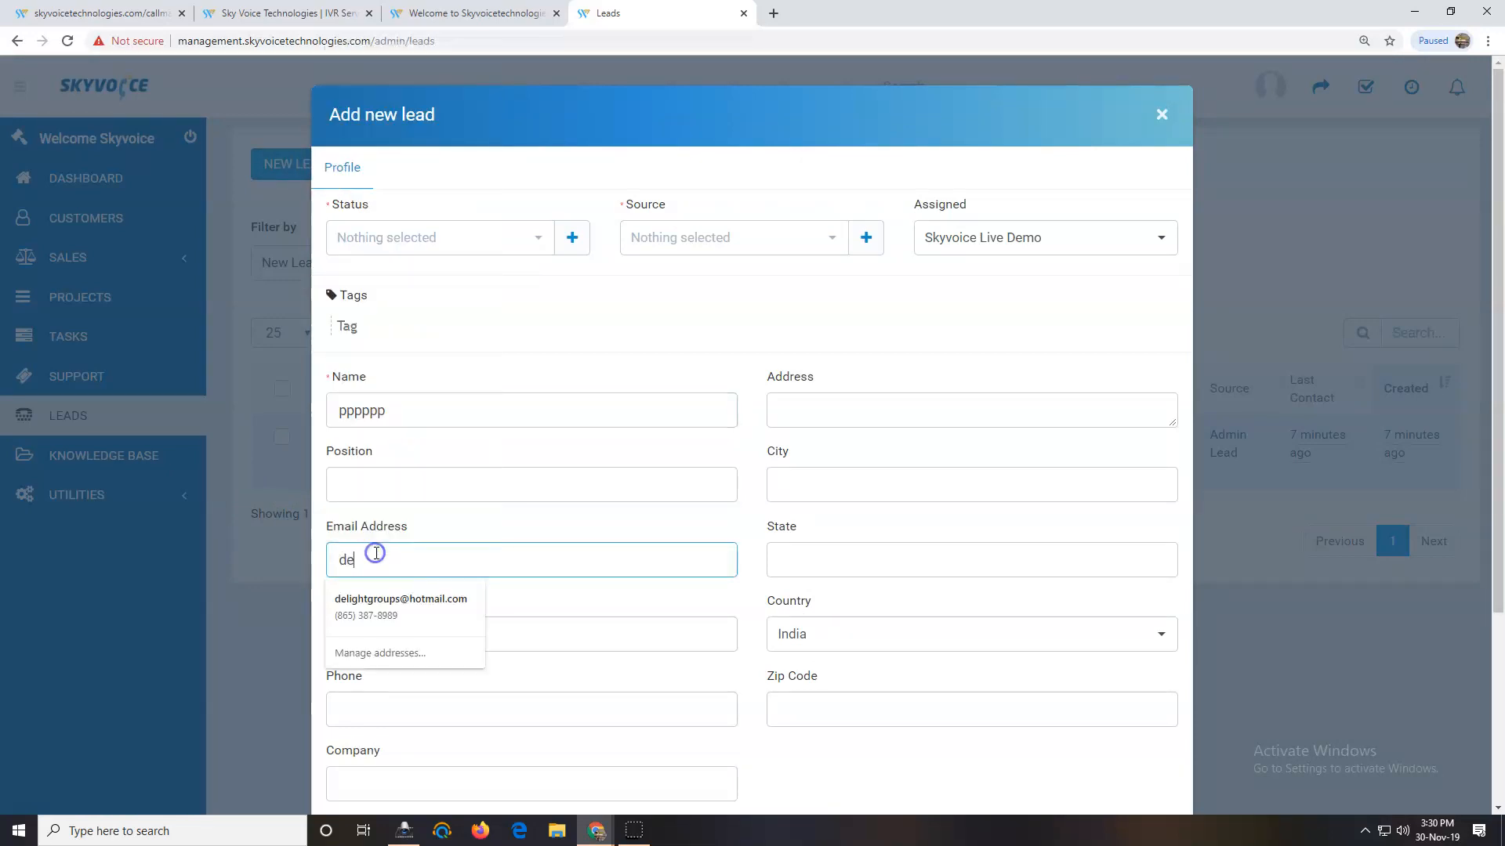
click(447, 701)
text(wd)
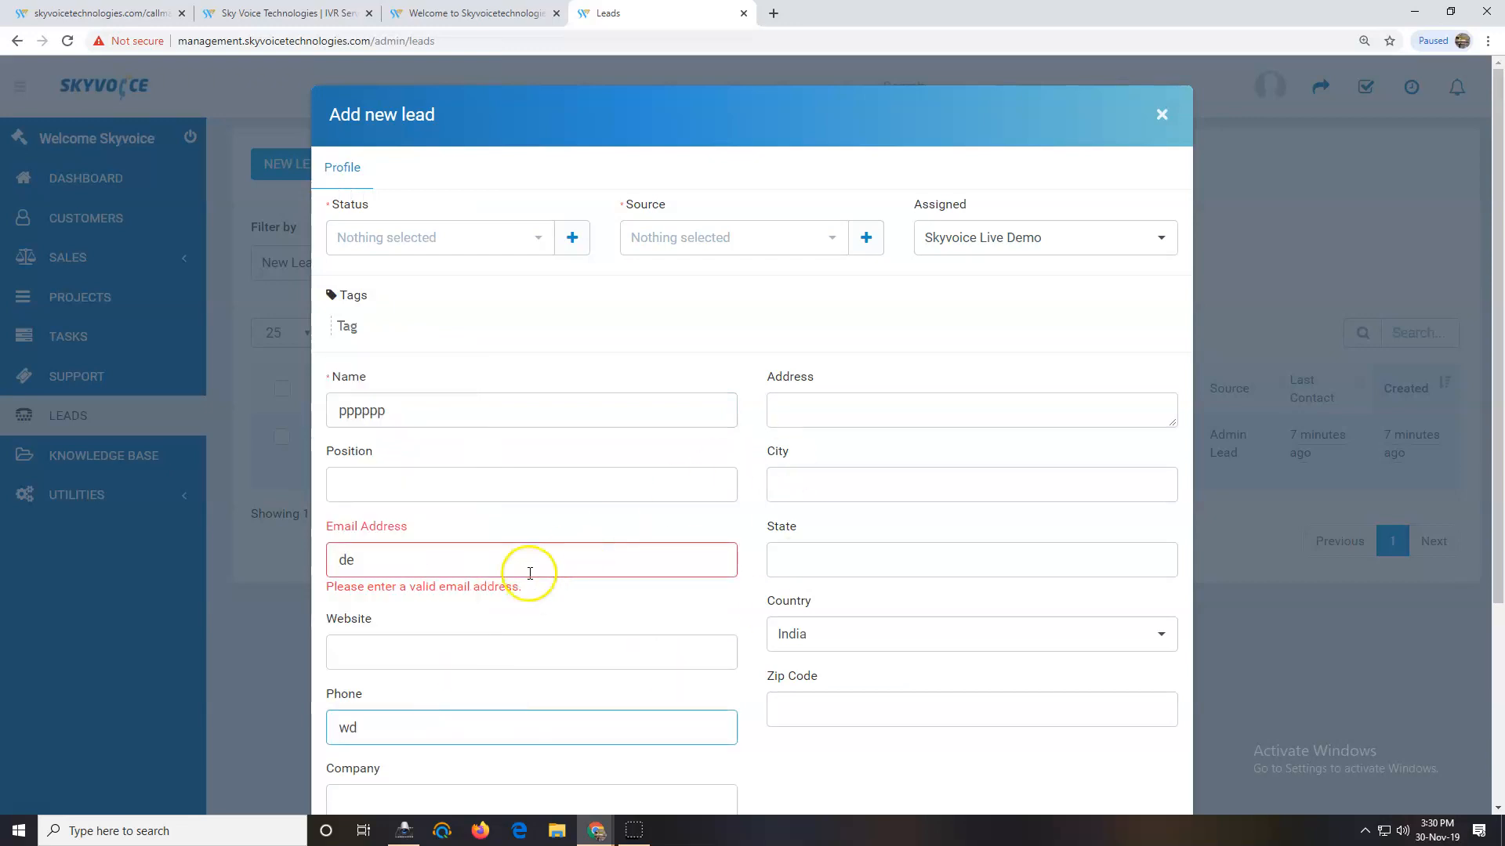
click(492, 552)
key(BackSpace)
double_click(440, 414)
key(BackSpace)
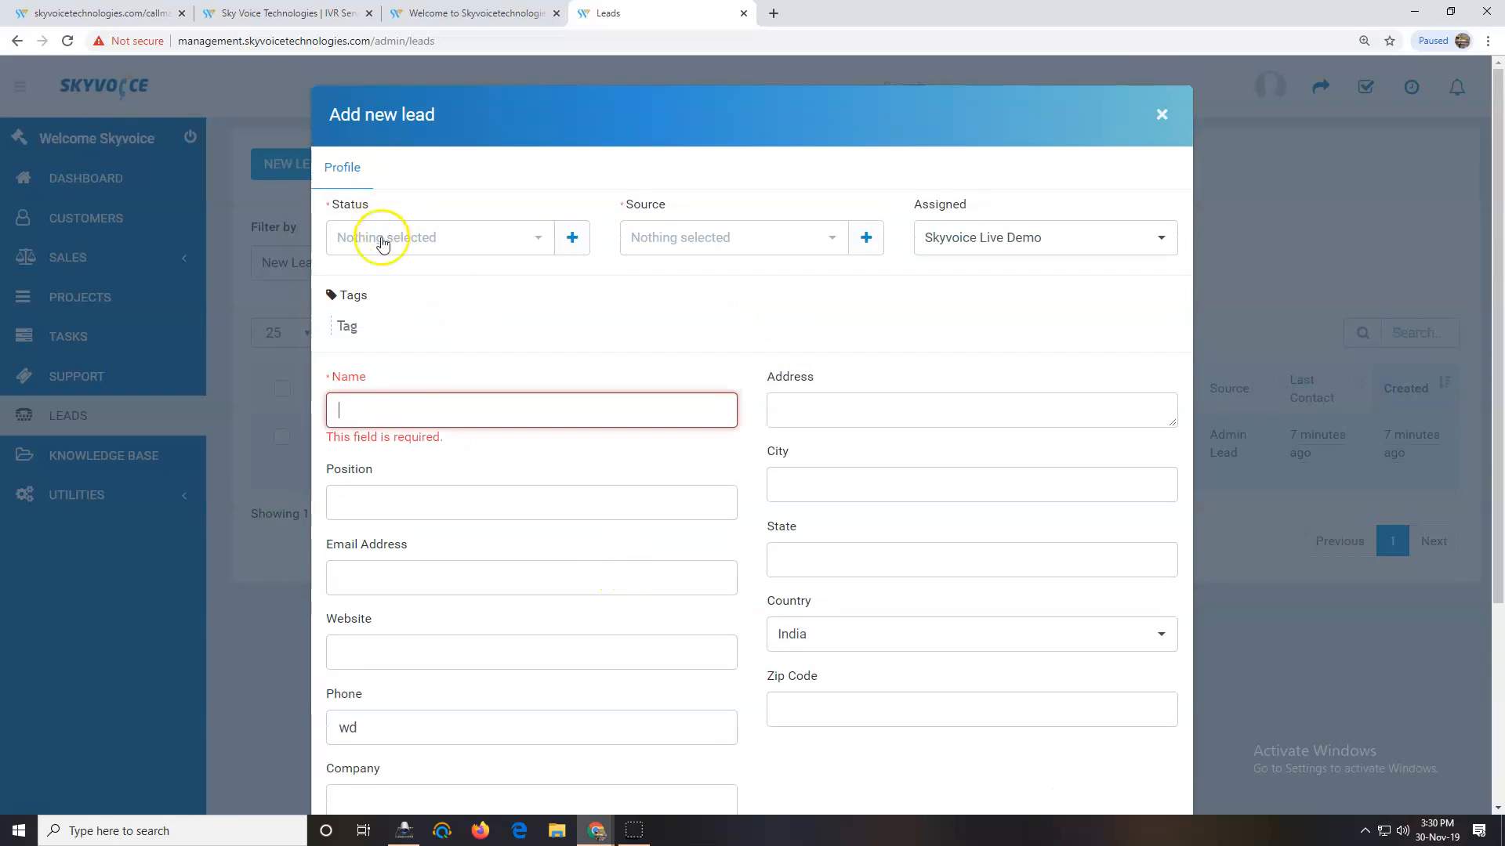
Step: Set the new lead's status to New Leads and source to Admin Lead, and close the form without saving
click(383, 242)
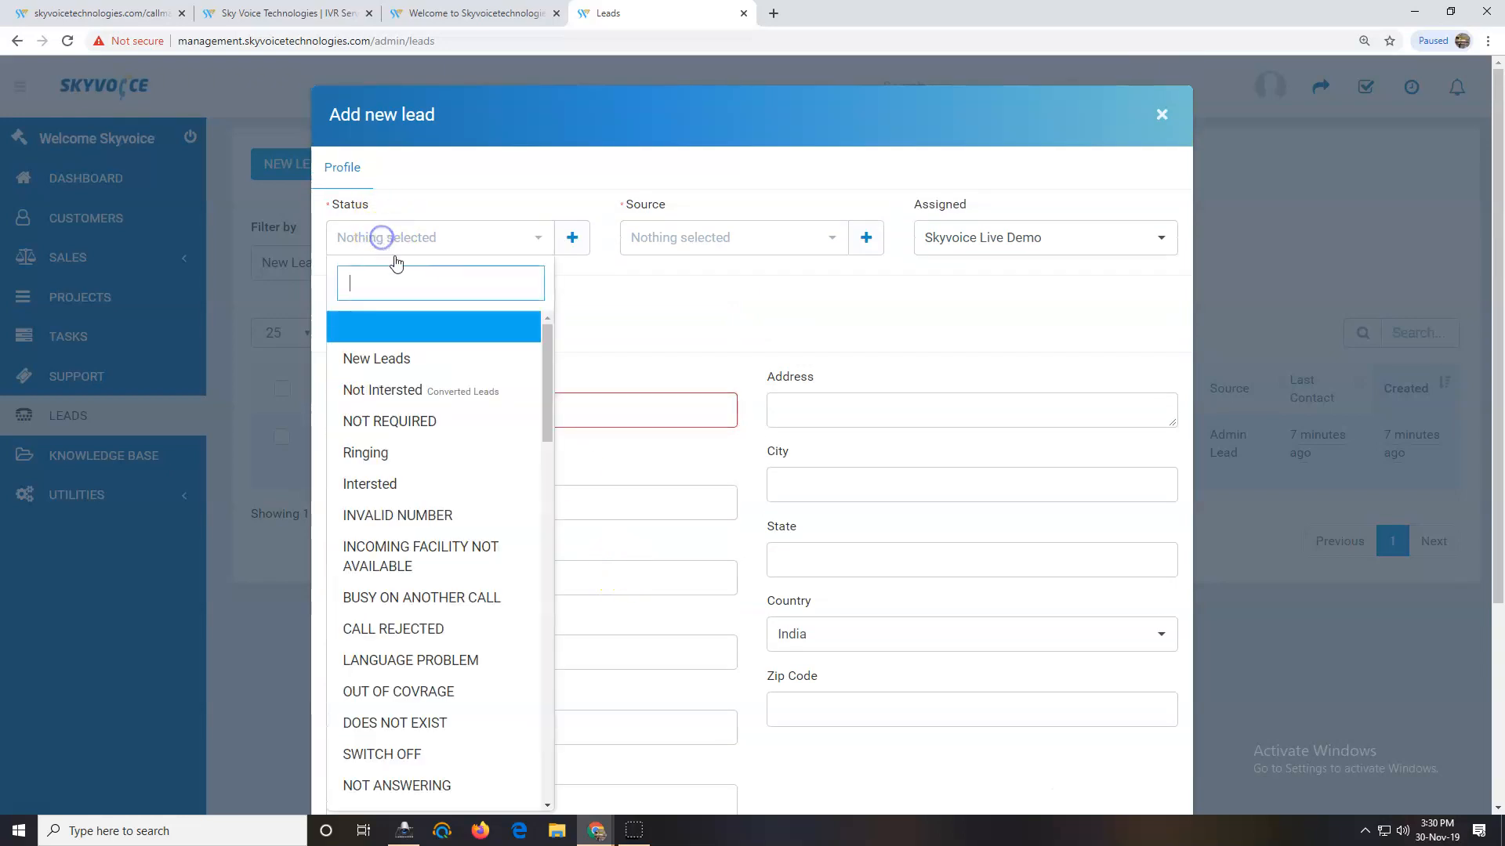
click(405, 361)
click(680, 233)
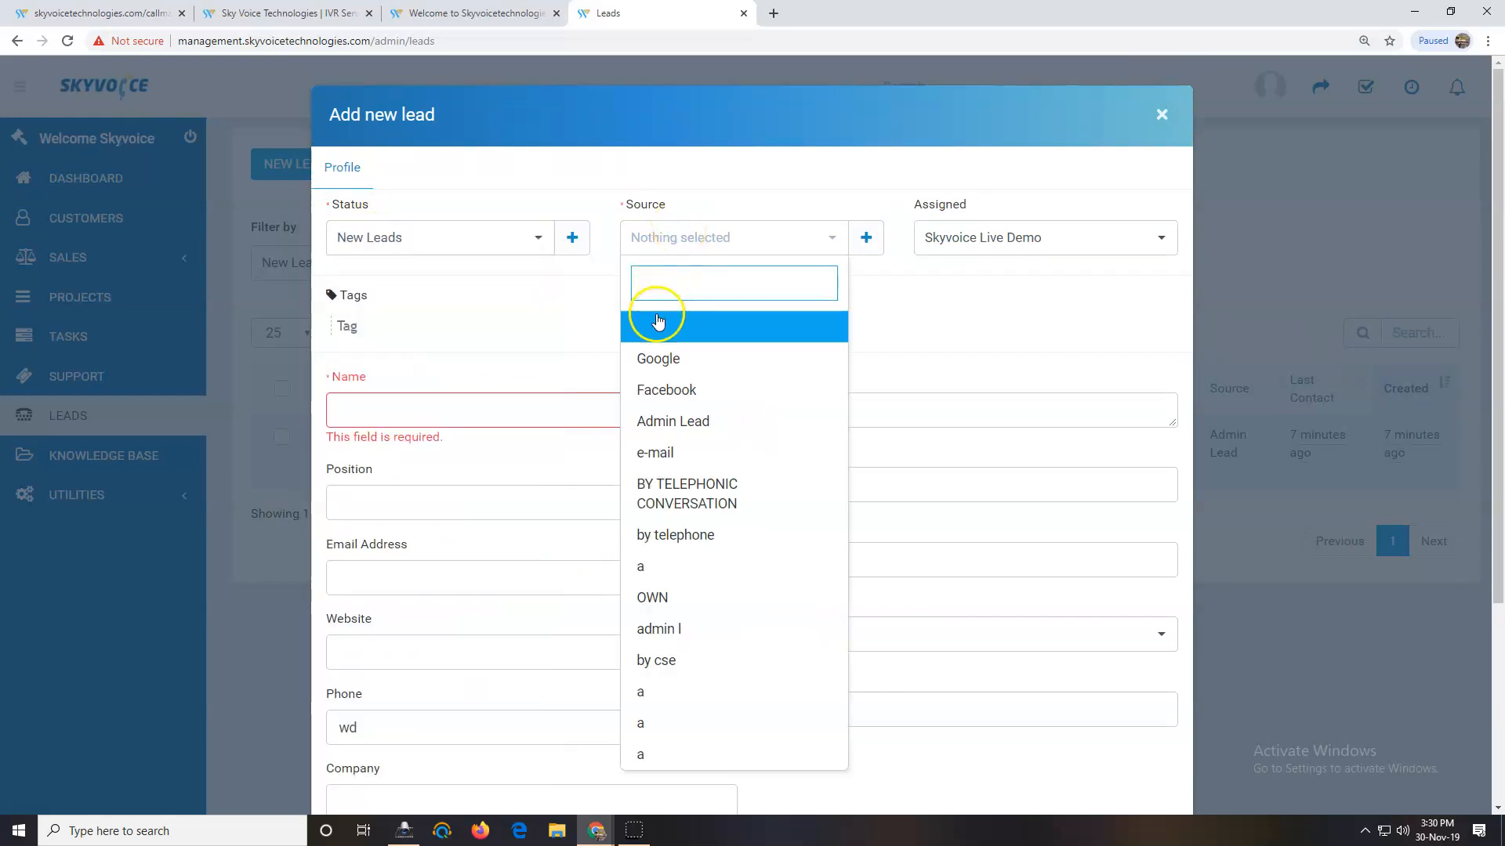
click(655, 421)
scroll(724, 490, down, 4)
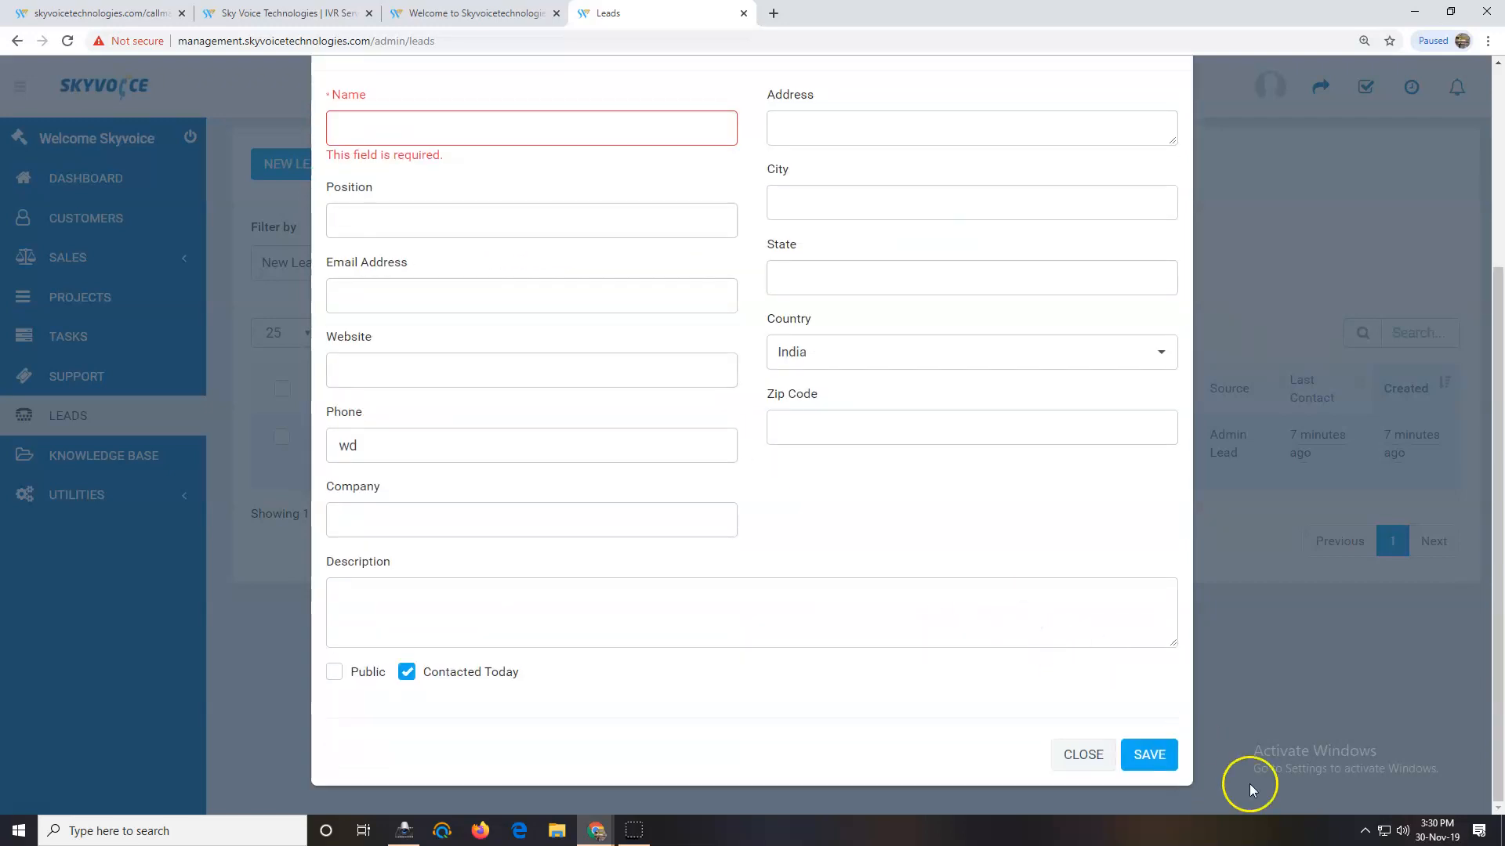
scroll(1137, 352, up, 4)
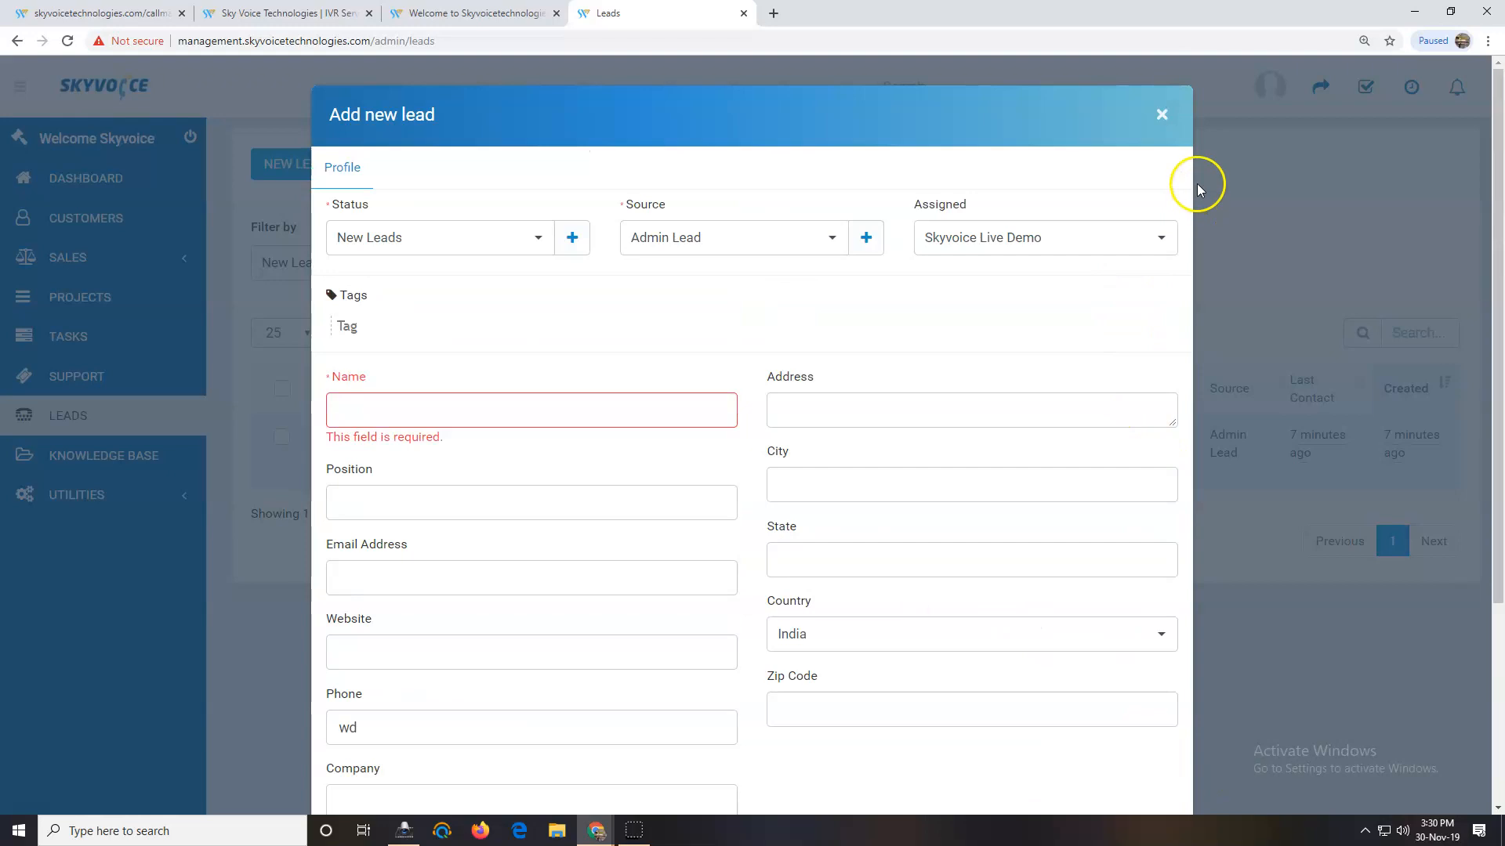
click(1162, 115)
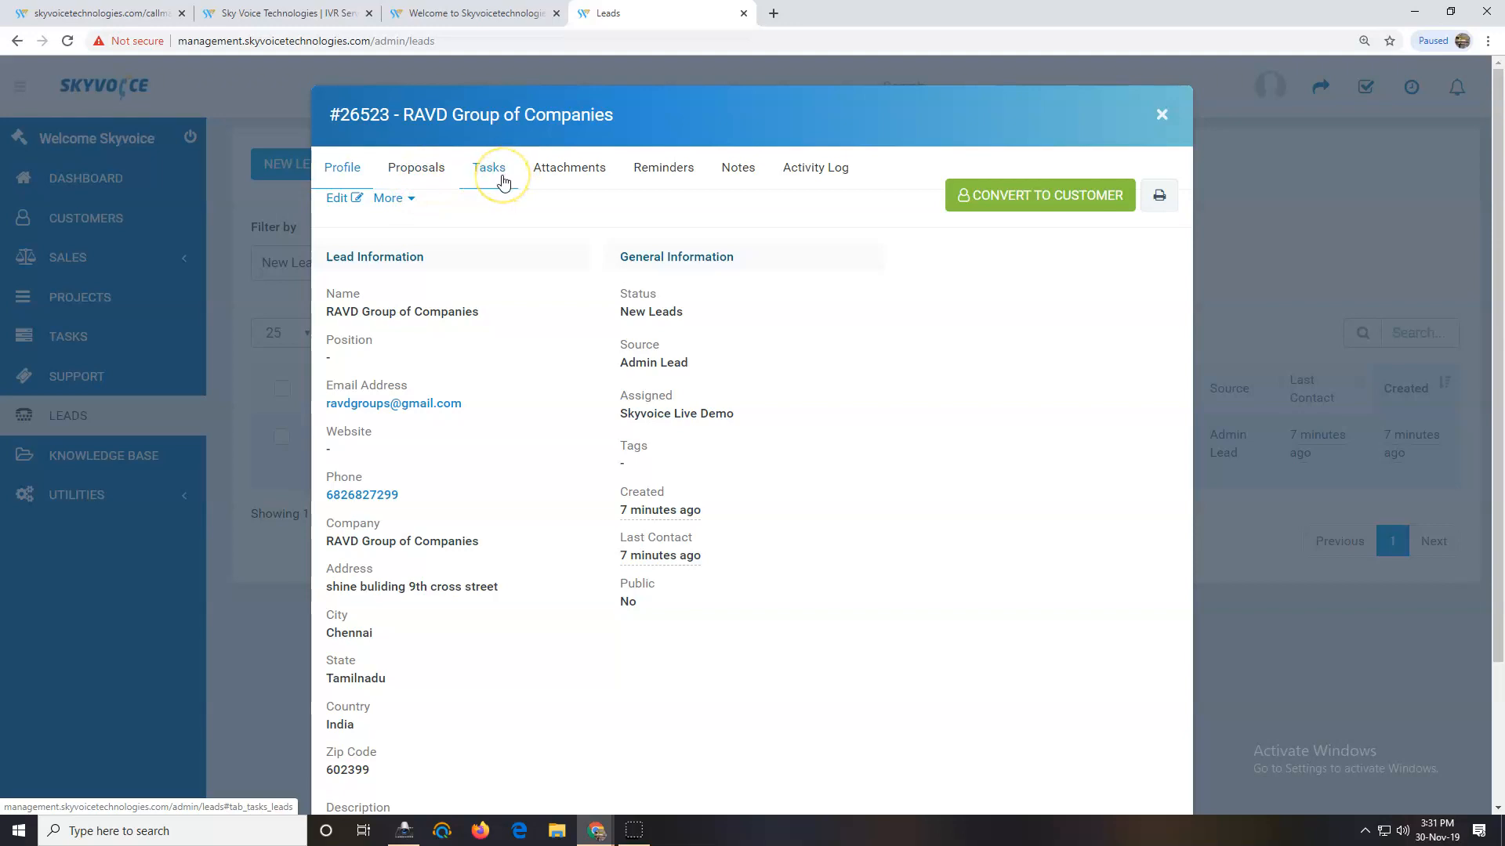
Step: Look over the profile details and available sections of the RAVD Group of Companies lead
click(561, 184)
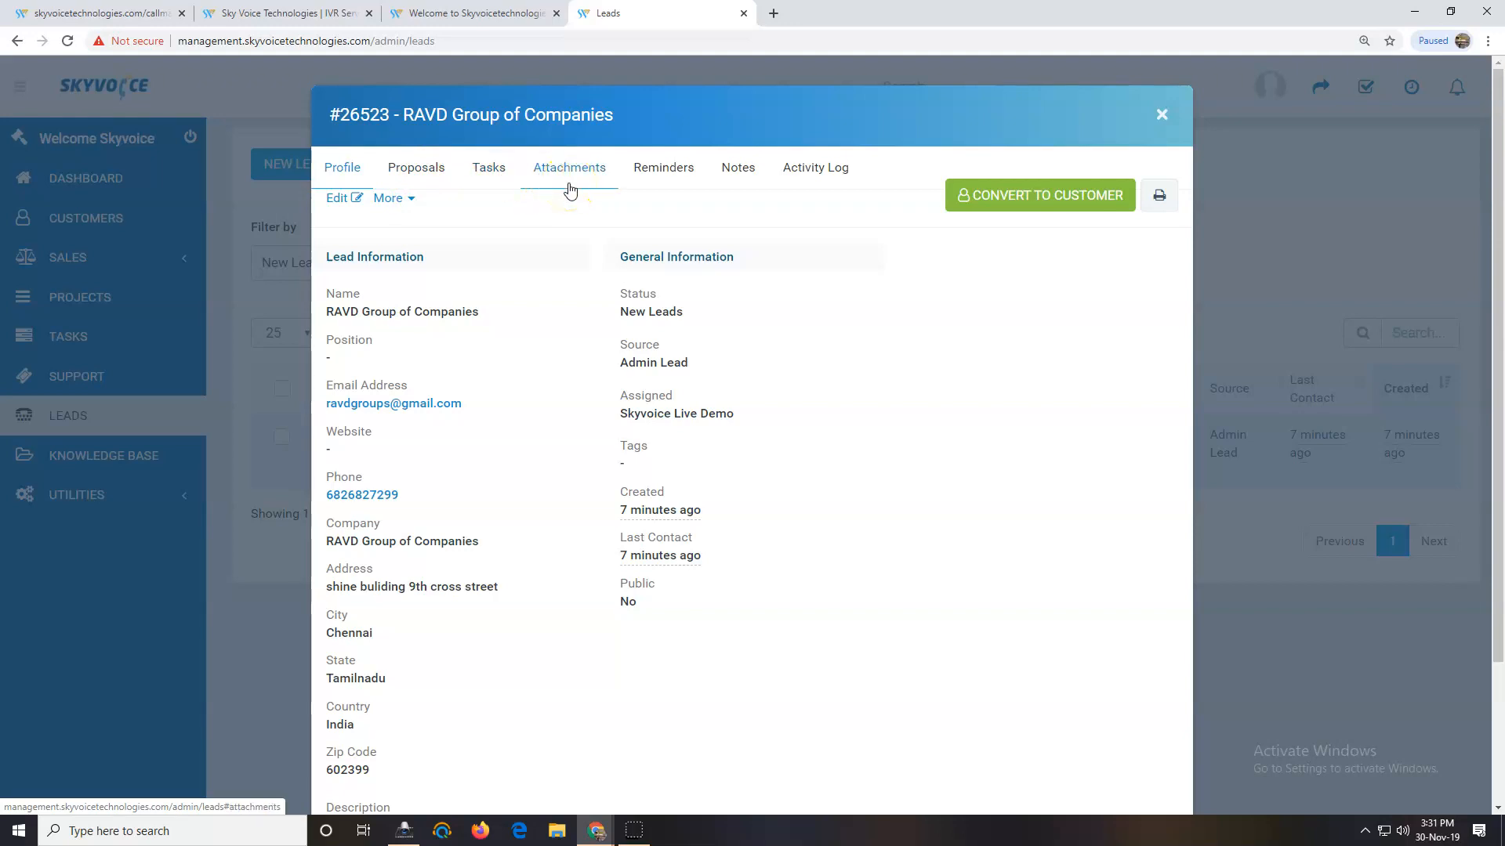
click(663, 174)
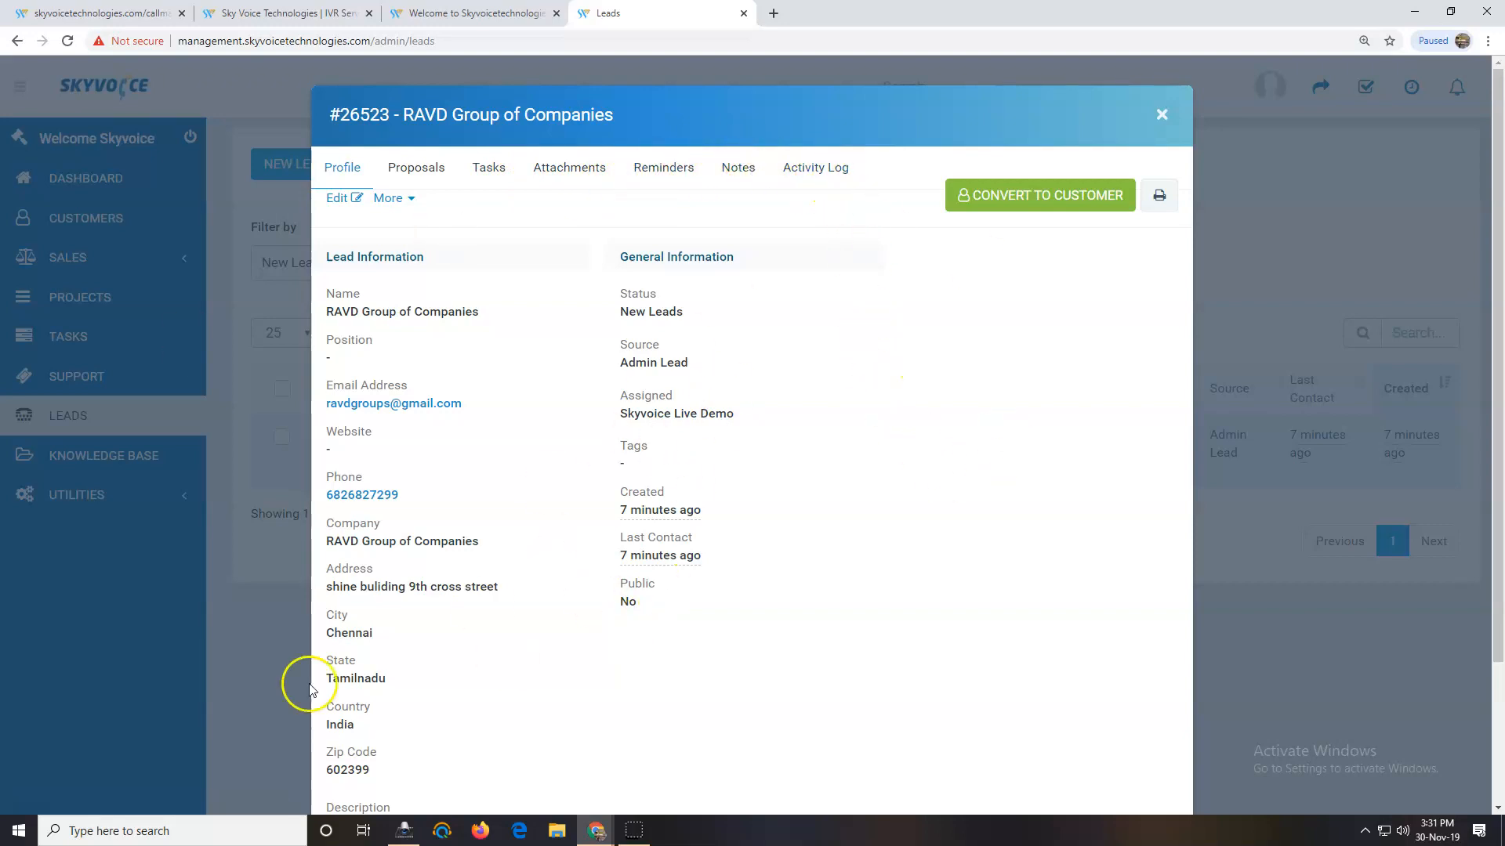
scroll(671, 588, down, 3)
scroll(675, 588, up, 3)
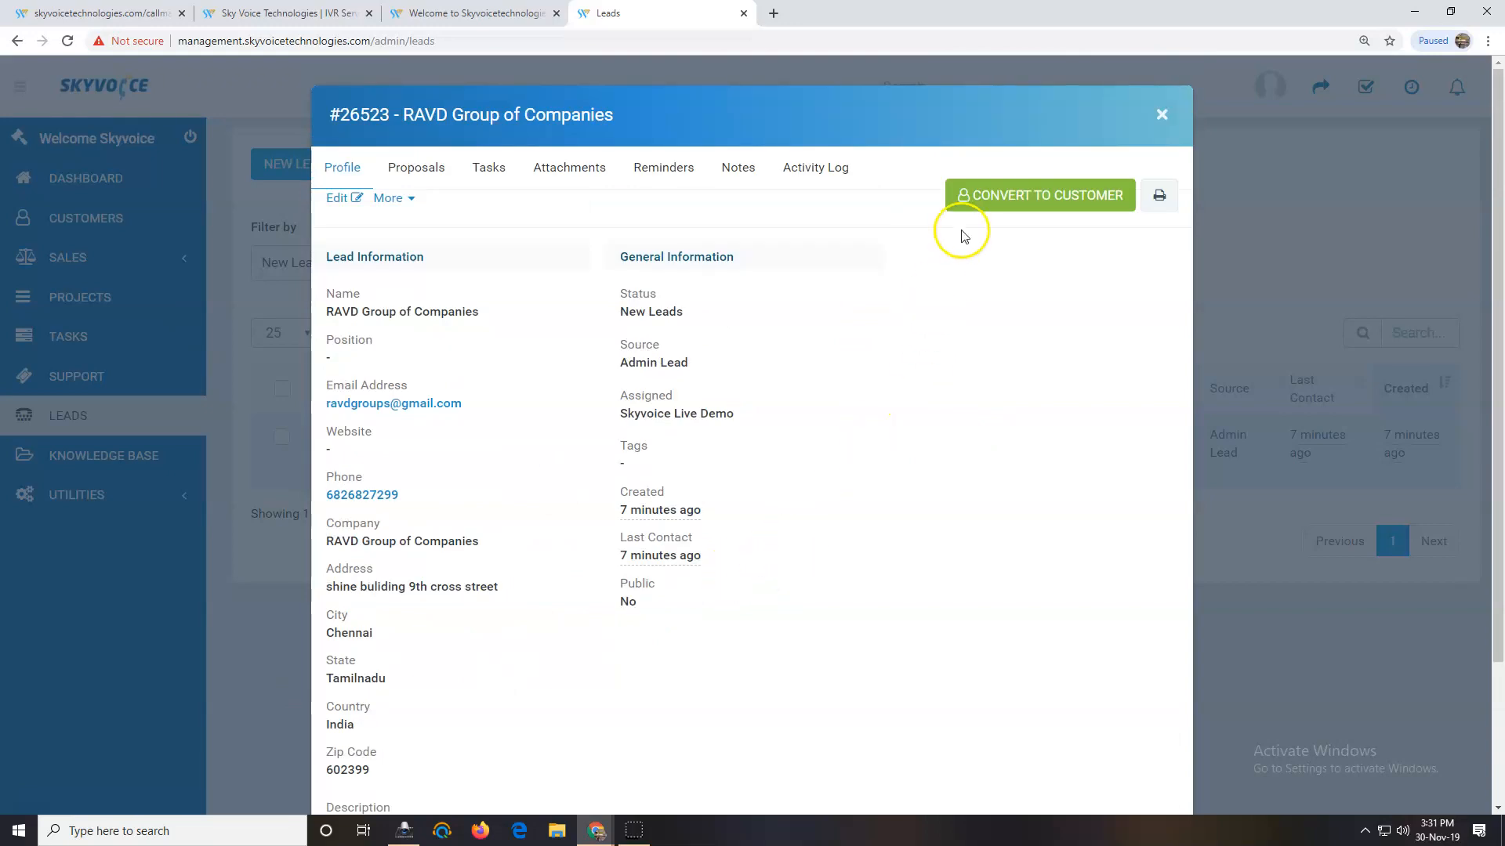
Step: Convert the RAVD Group of Companies lead to a customer with the set-password email enabled, and save it
click(1034, 201)
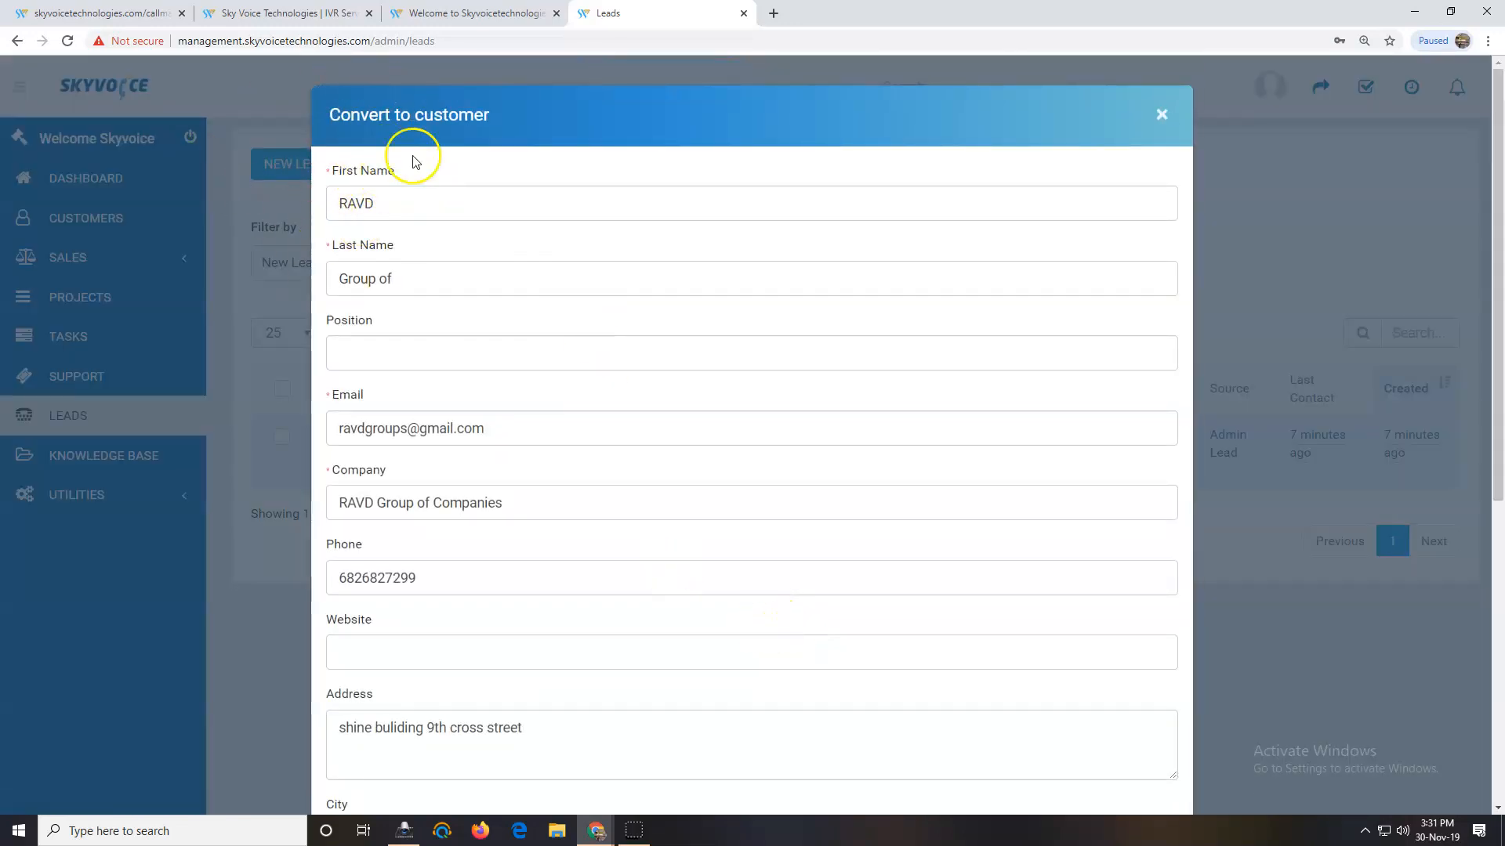
scroll(548, 627, down, 1)
scroll(565, 506, down, 5)
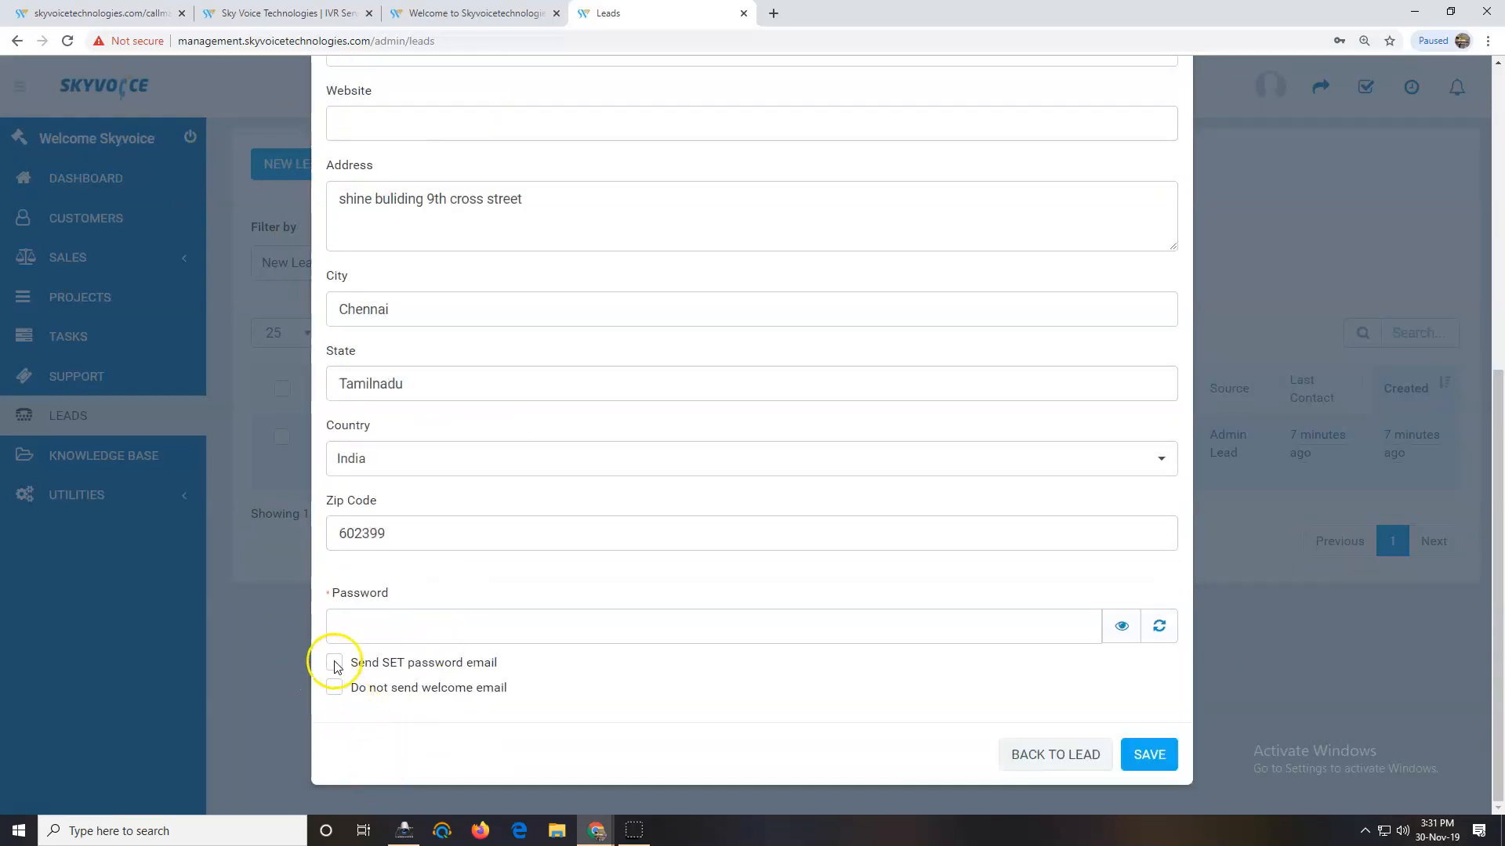
click(334, 665)
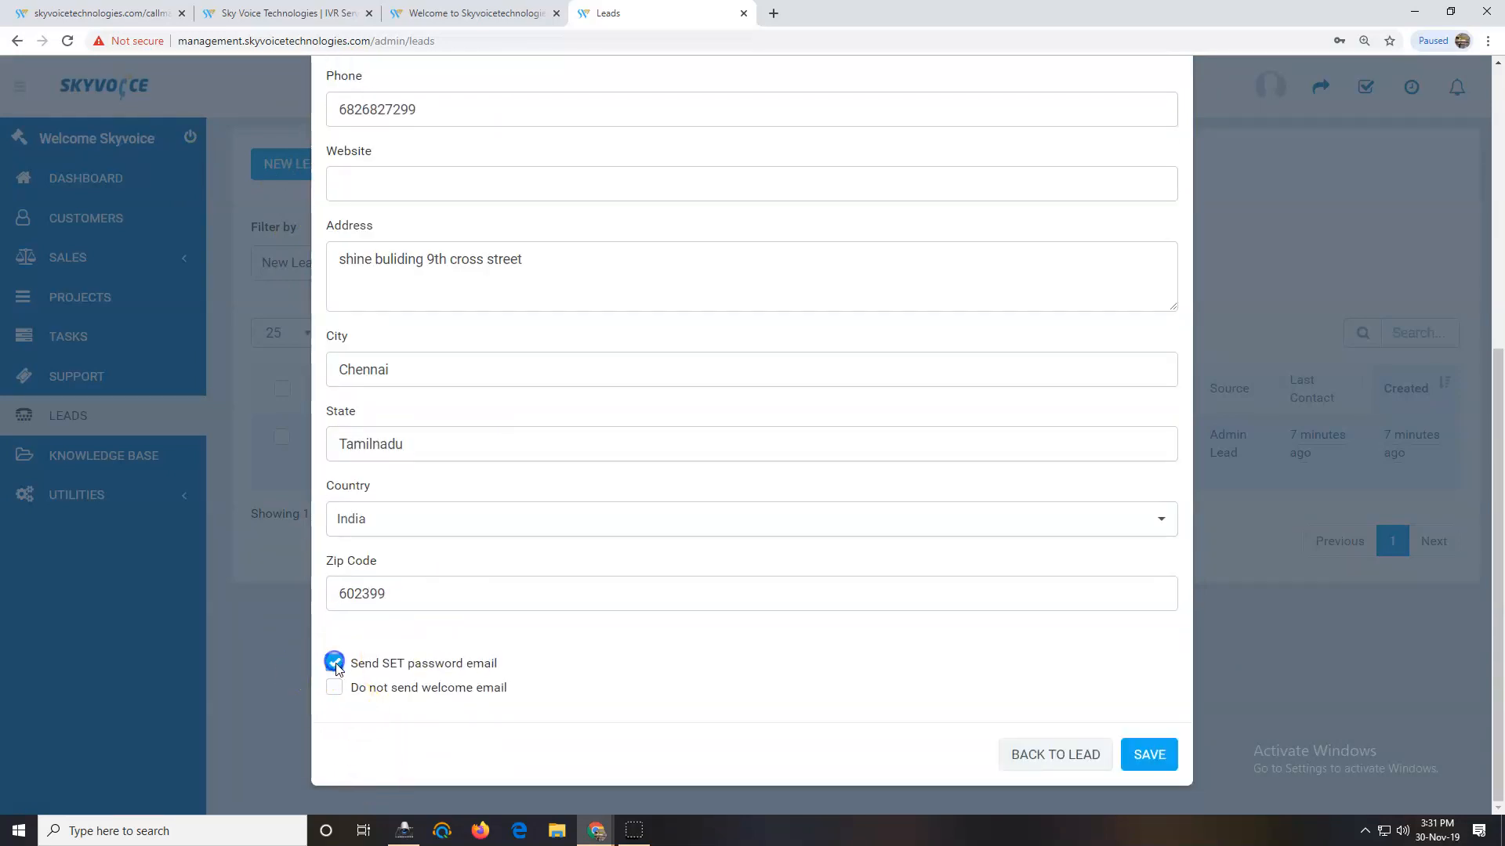
click(1150, 756)
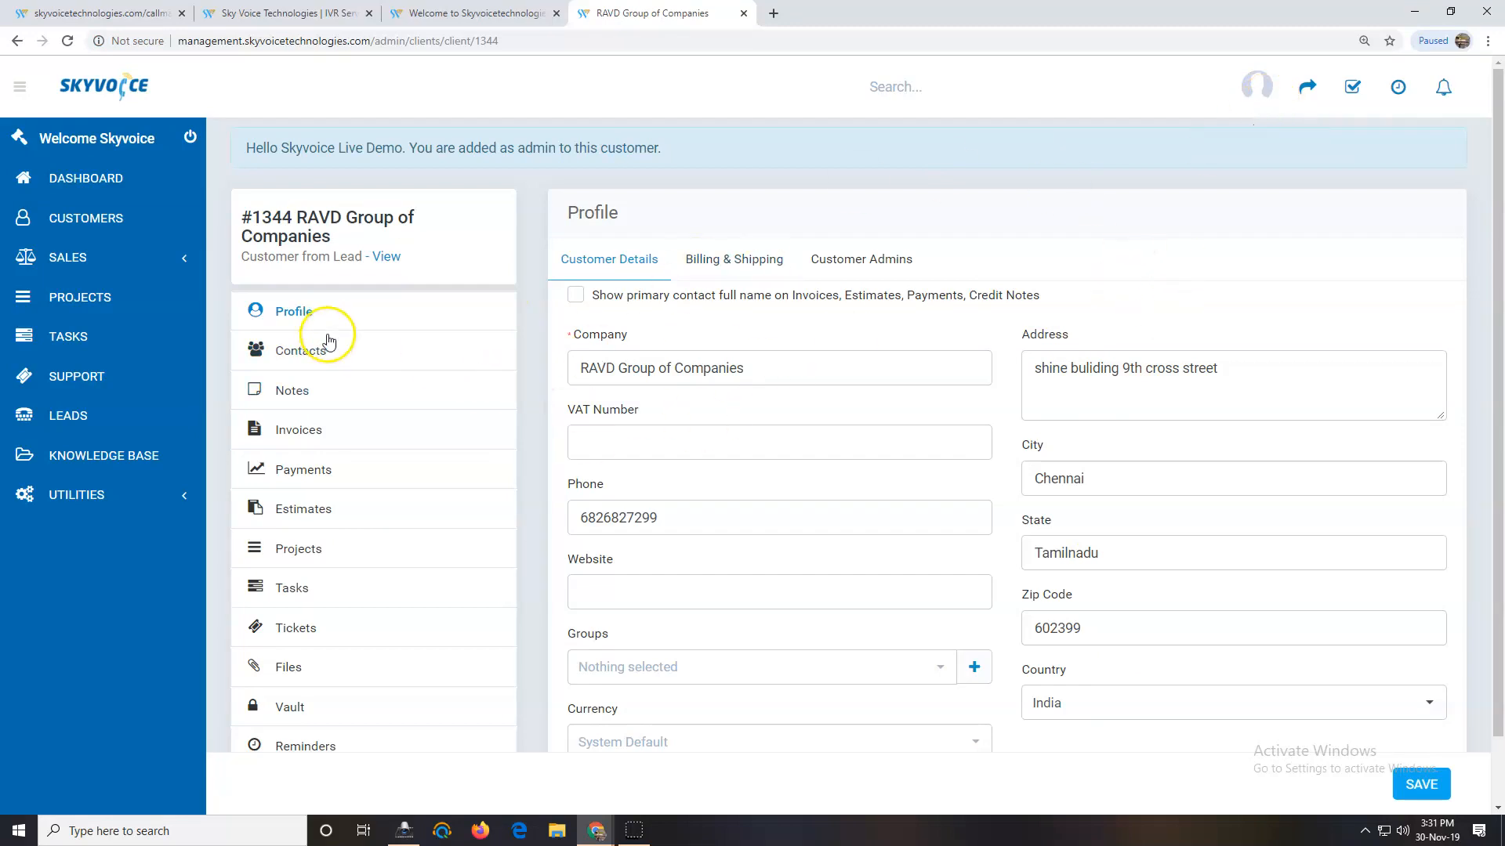
Step: Create a new invoice from the RAVD Group of Companies customer's invoices and set its due date to 12-12-2019
scroll(1089, 548, down, 1)
scroll(1070, 566, up, 1)
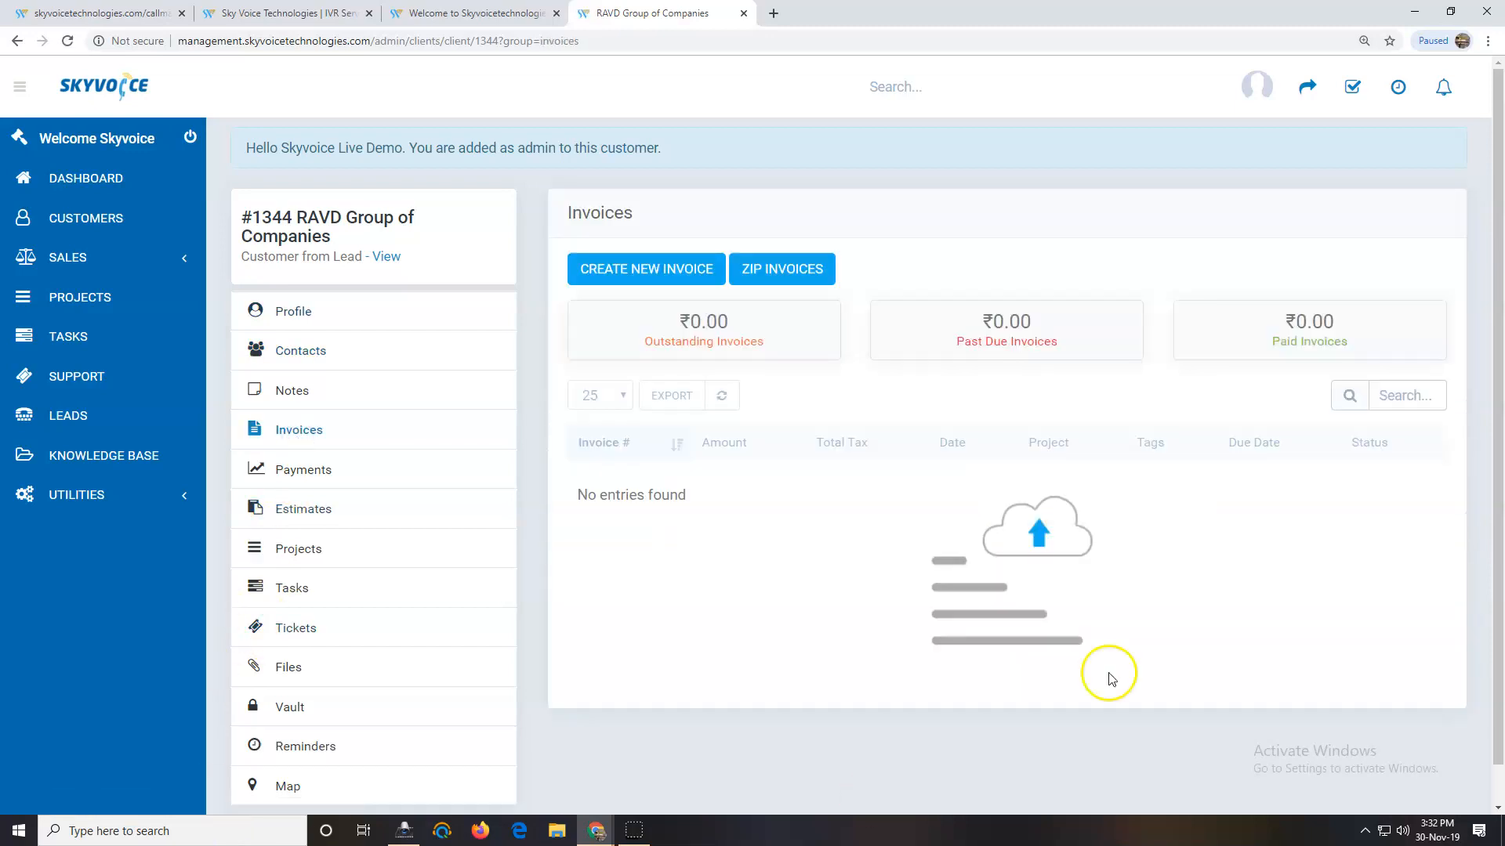
click(636, 269)
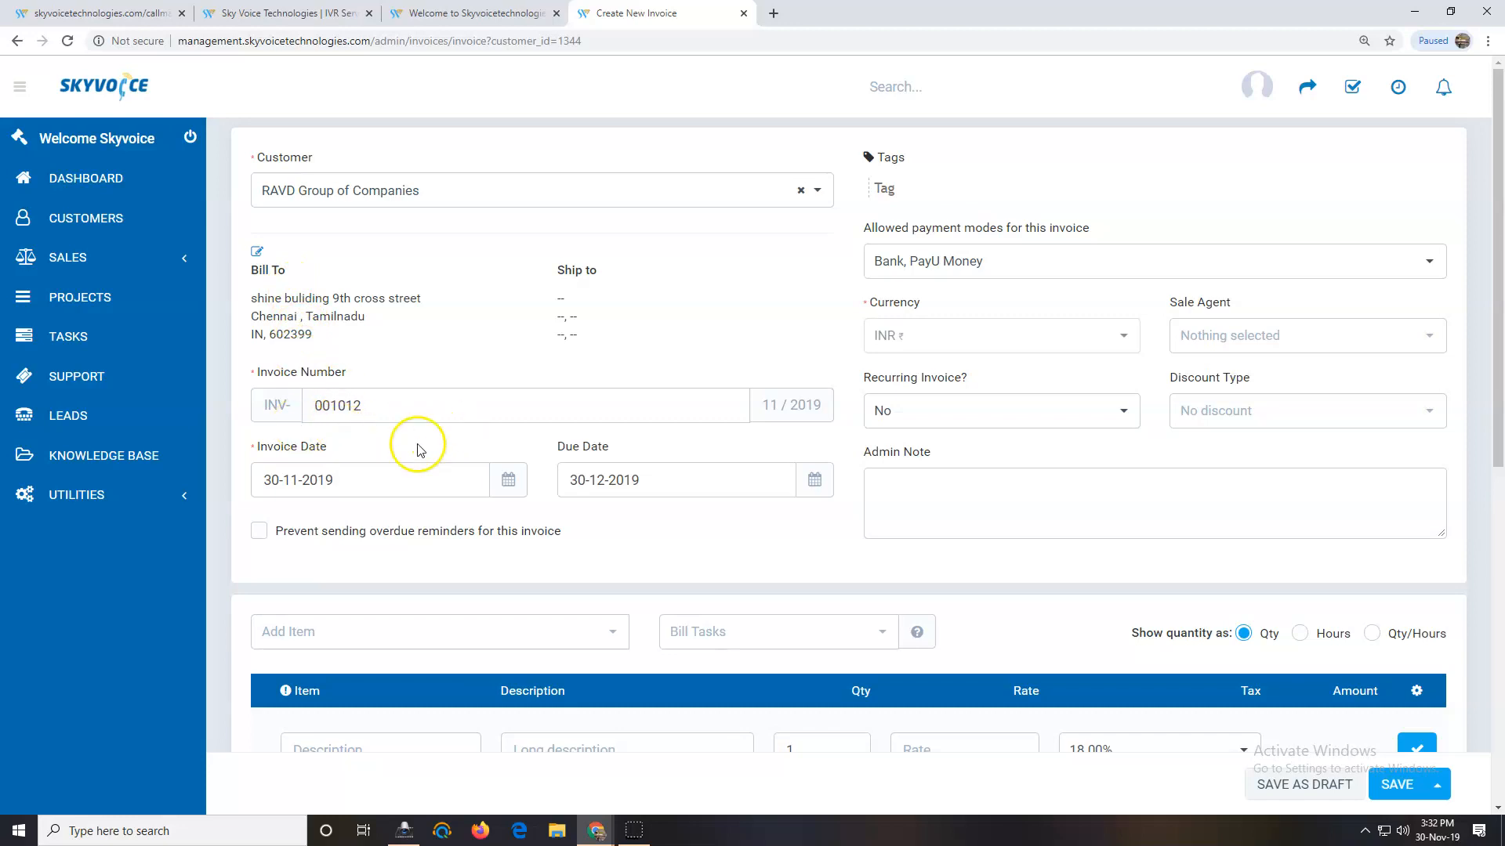
click(600, 480)
click(705, 648)
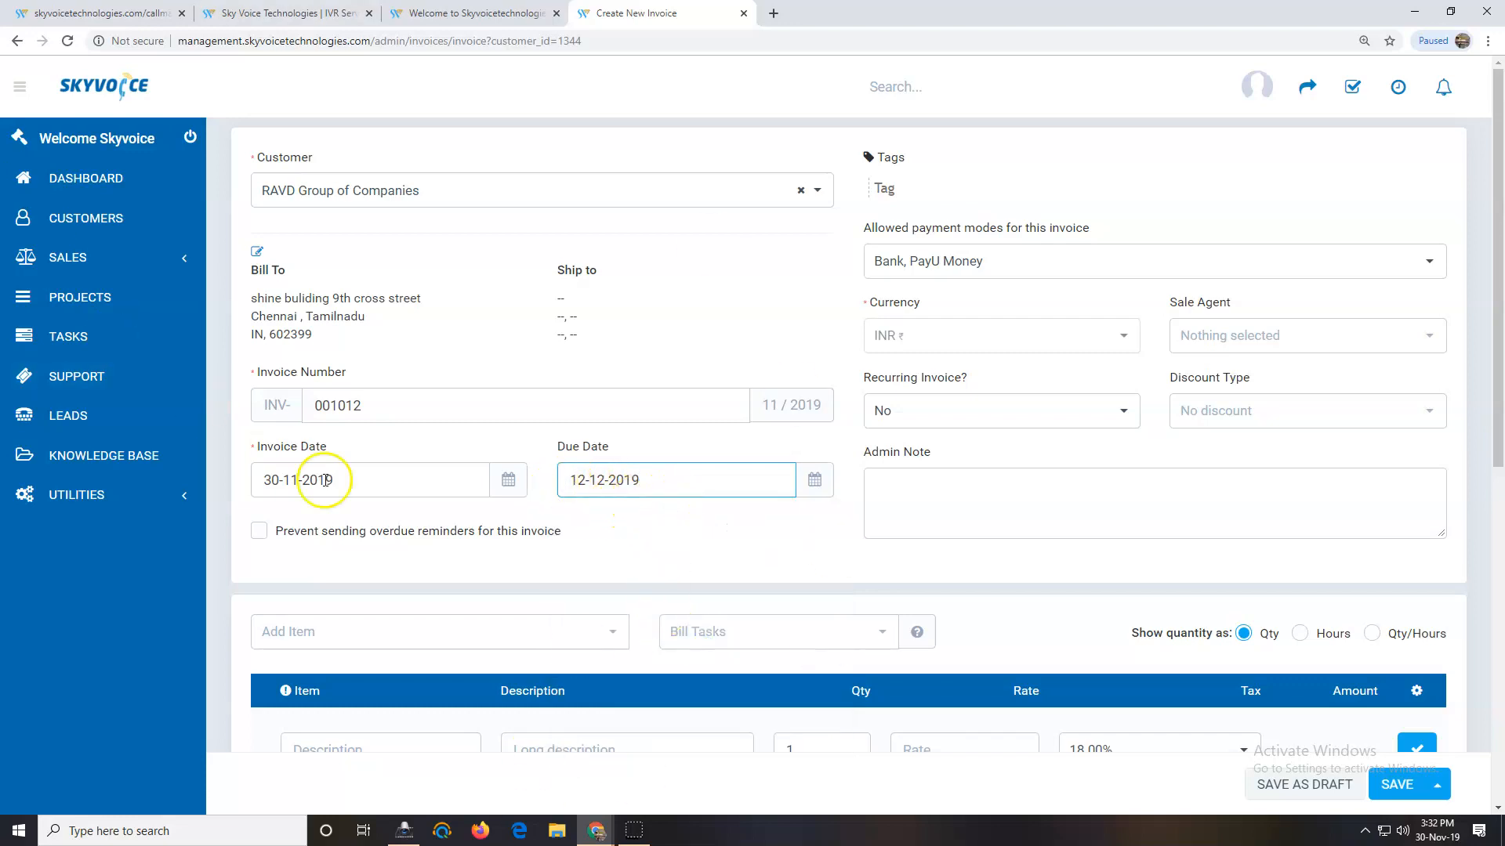
Step: Look through the predefined plans and select the 9,000.00 Virtual Business Plan as the invoice item
scroll(326, 480, down, 3)
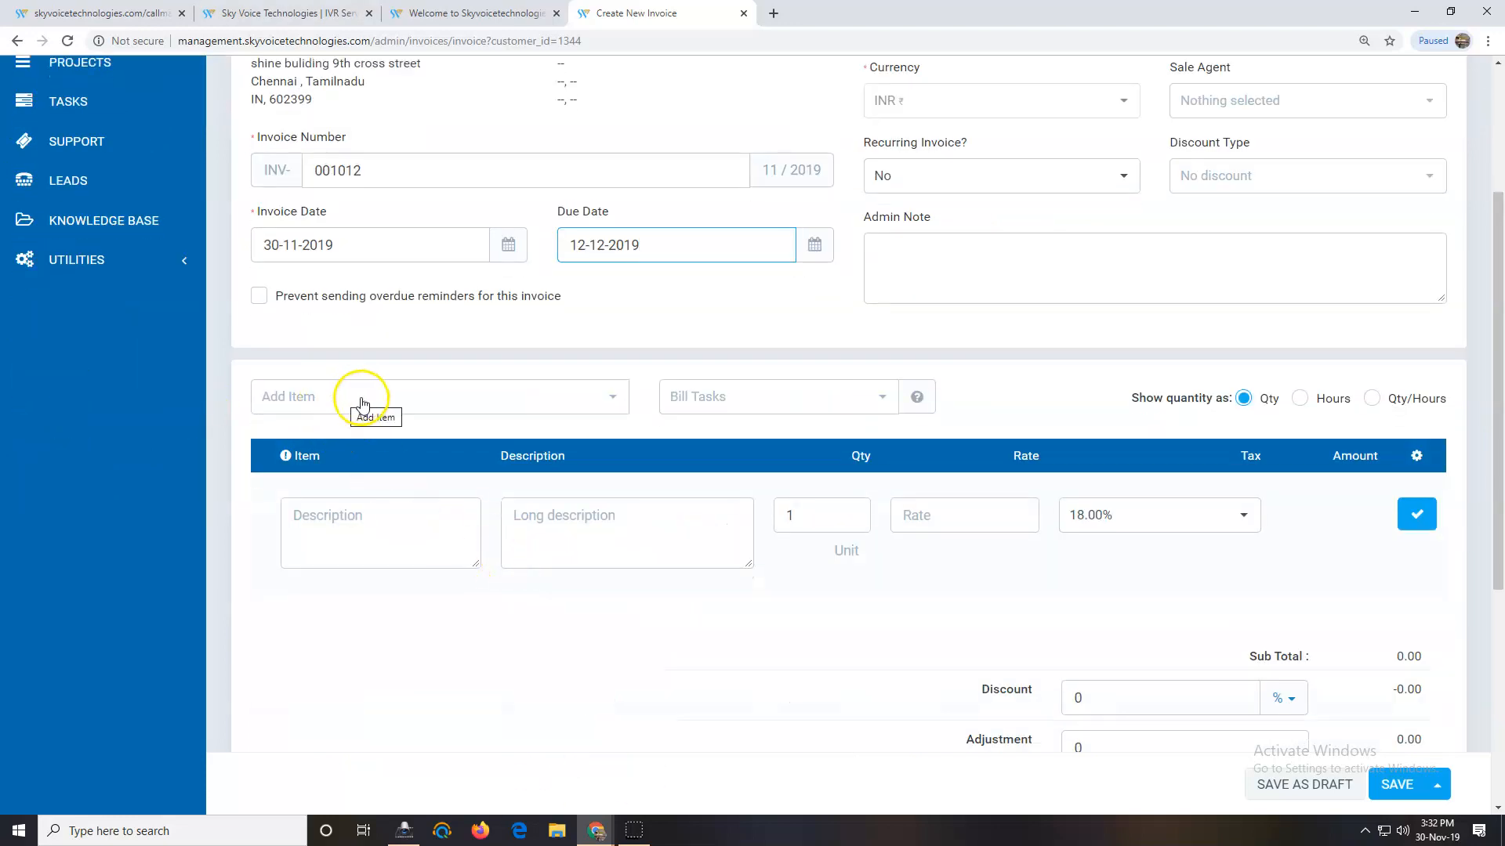
click(394, 402)
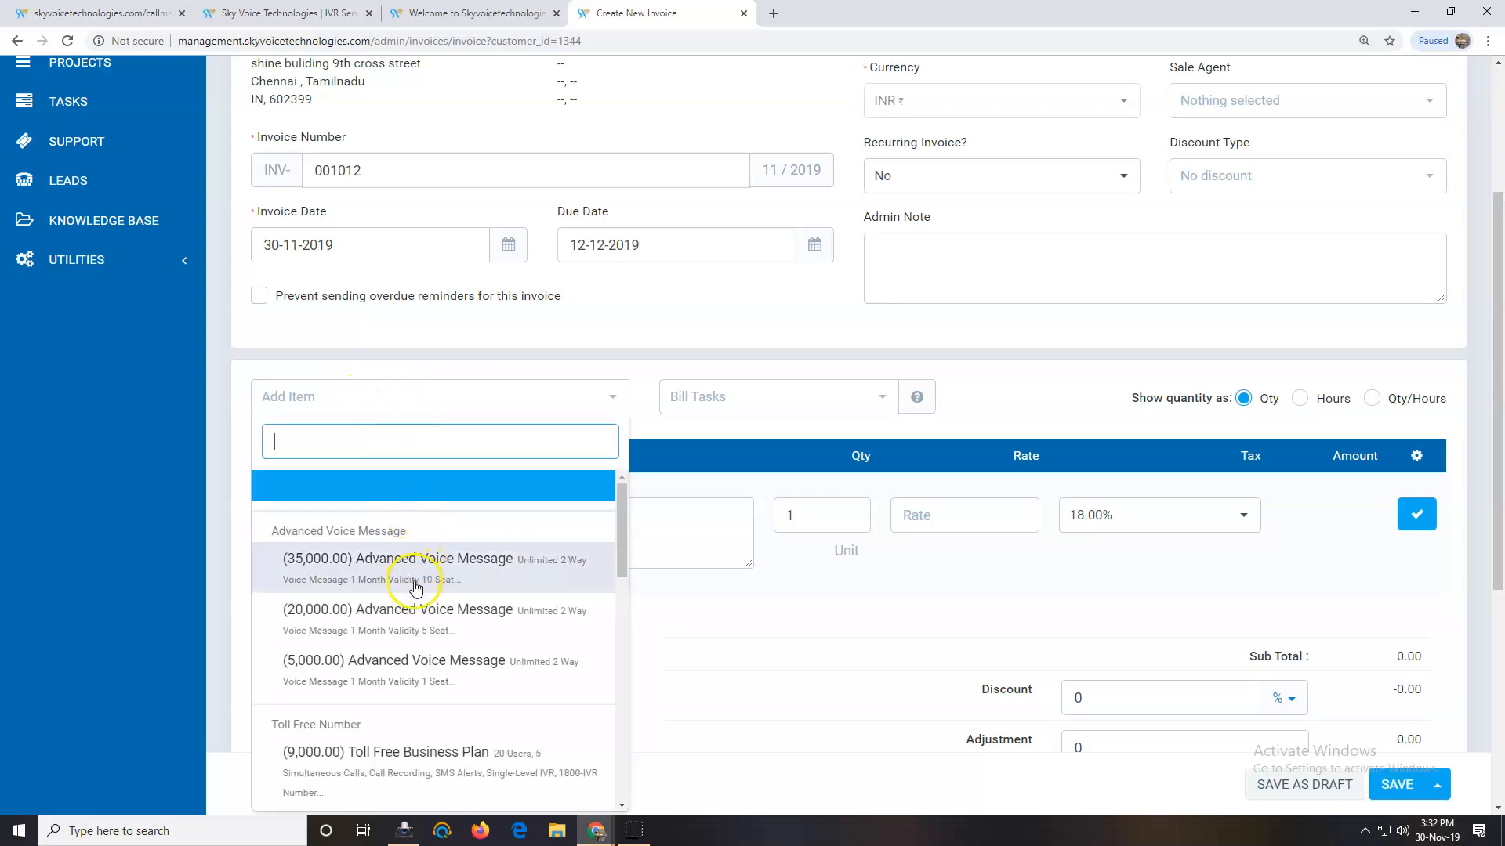
scroll(453, 558, down, 3)
scroll(437, 565, up, 3)
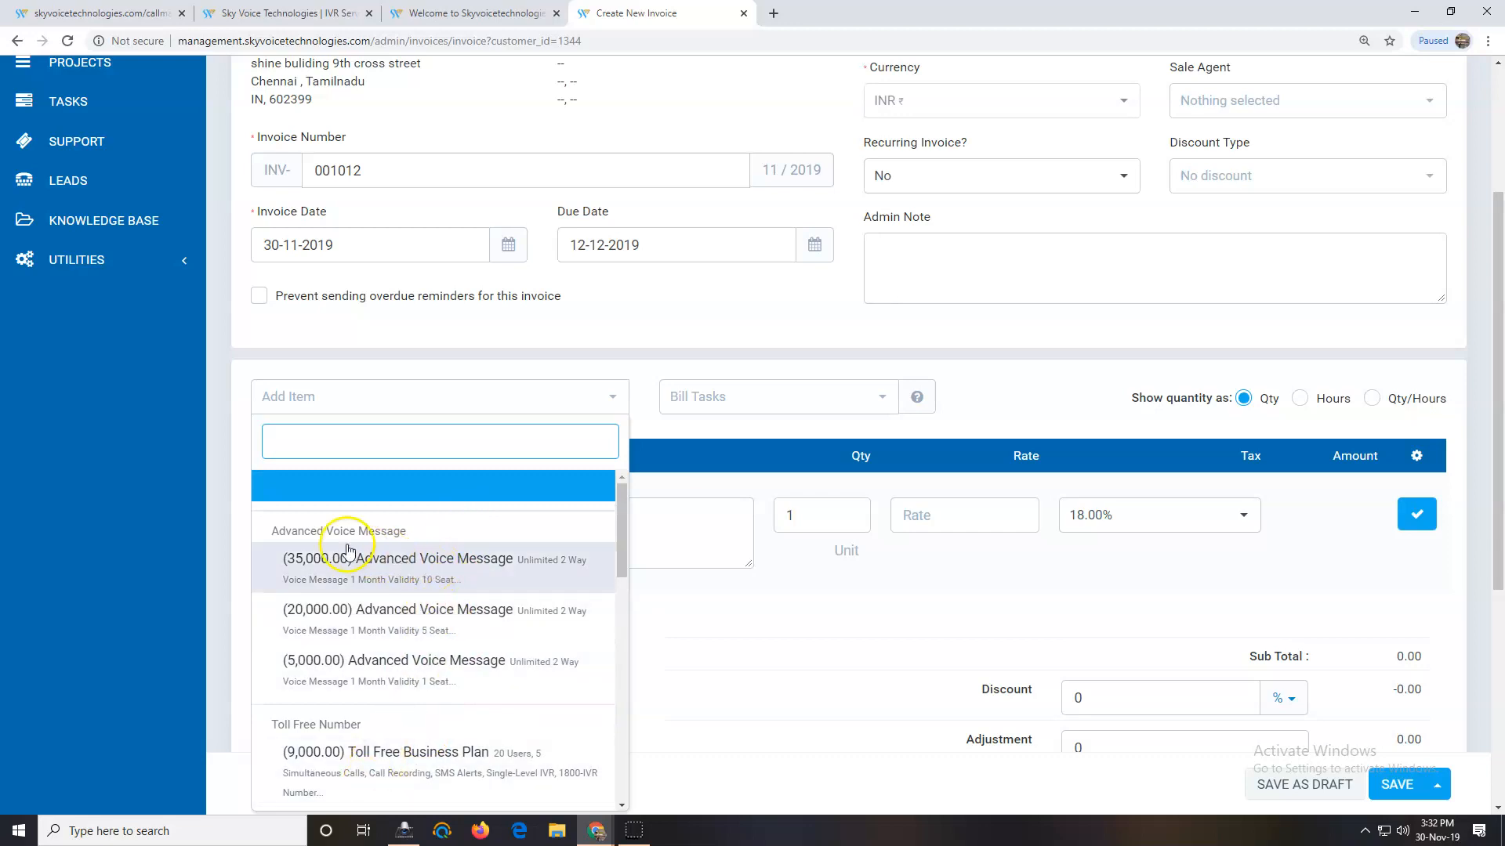
scroll(478, 580, down, 3)
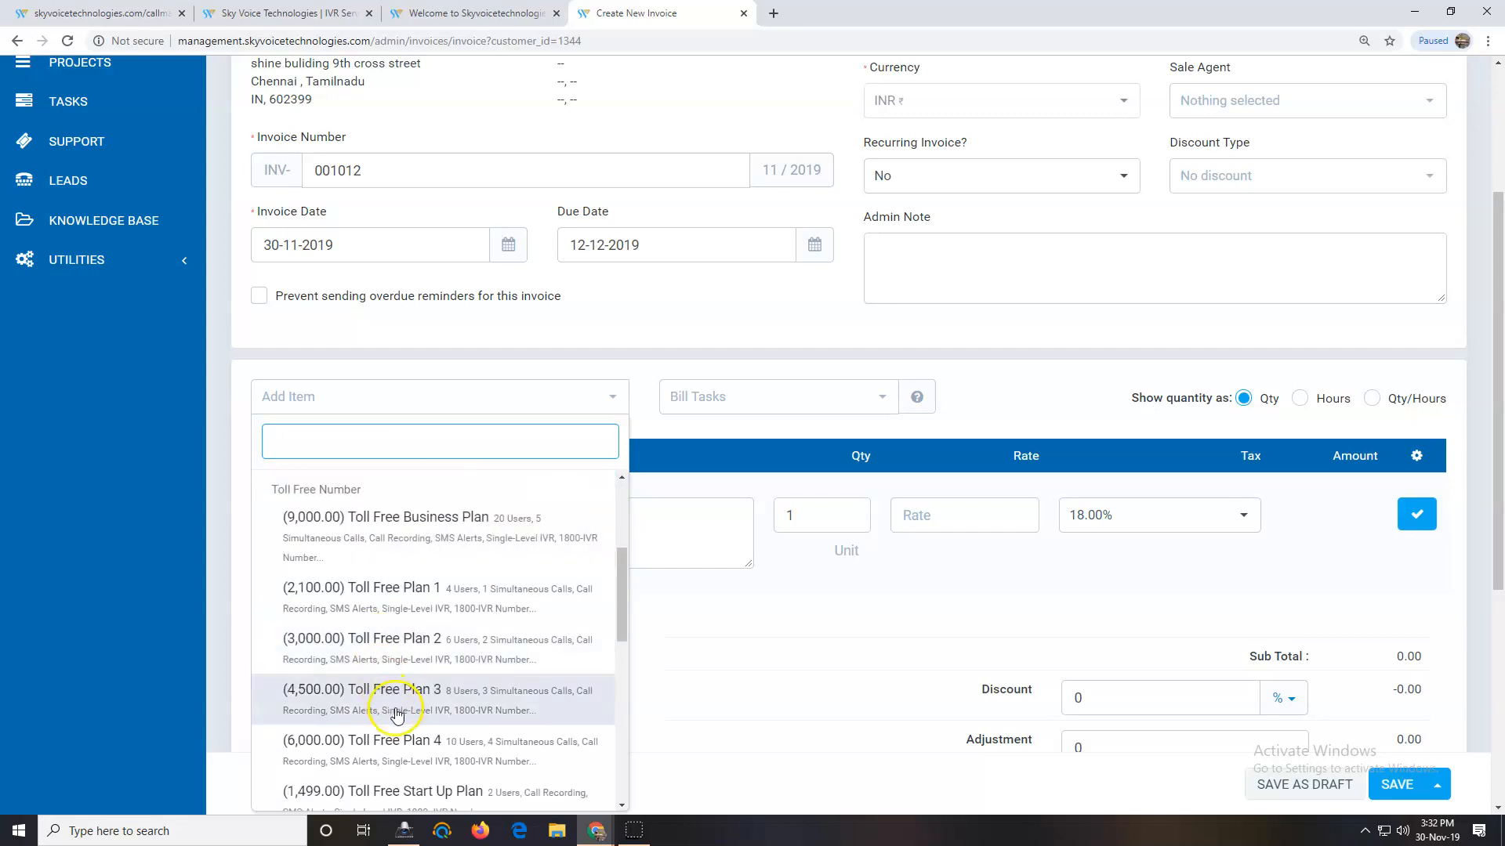
scroll(398, 709, down, 3)
scroll(456, 670, down, 5)
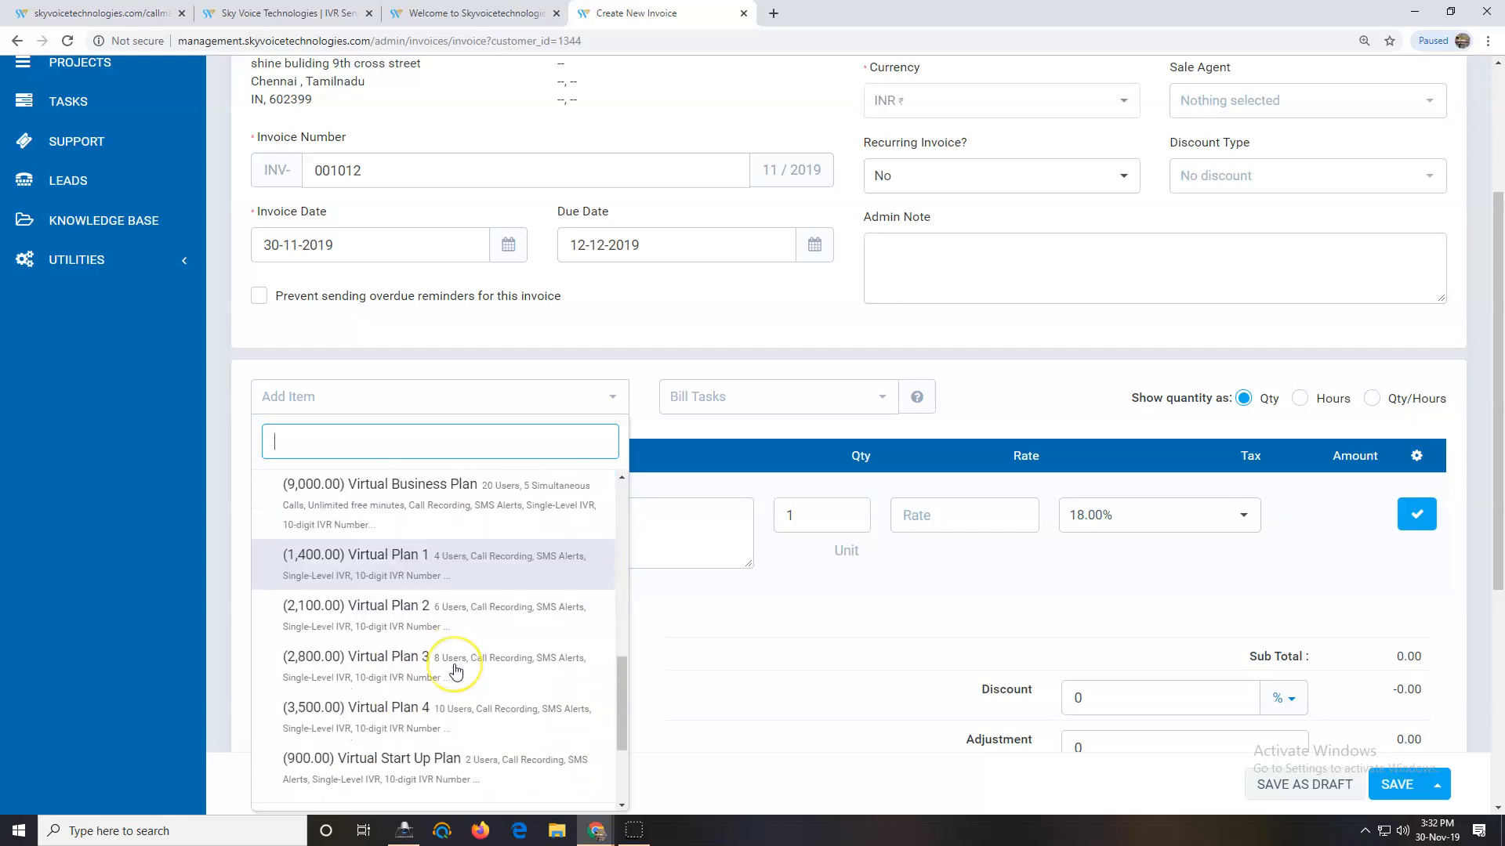
scroll(447, 687, up, 3)
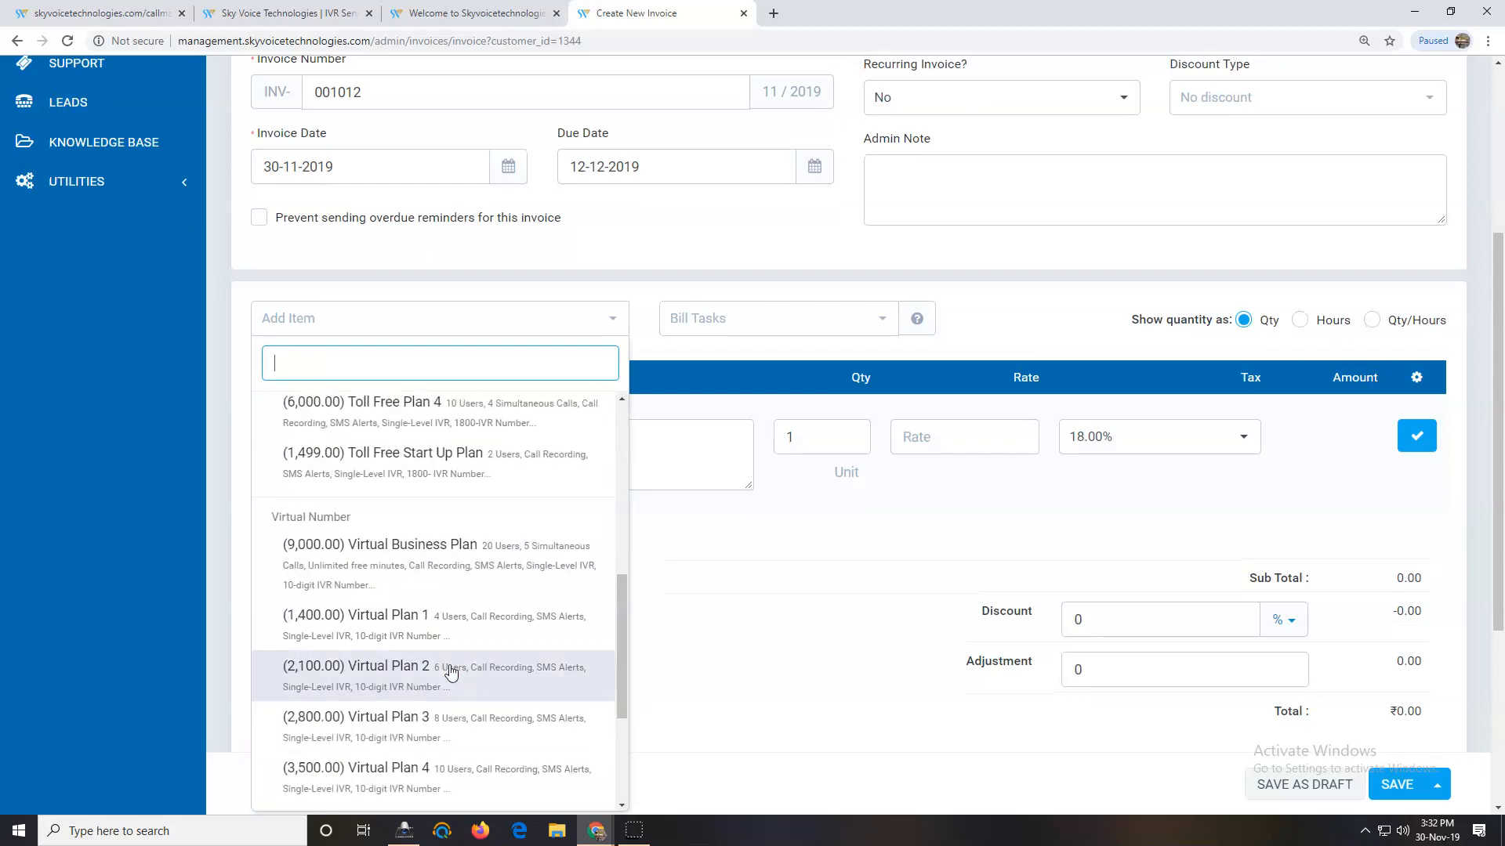
click(443, 590)
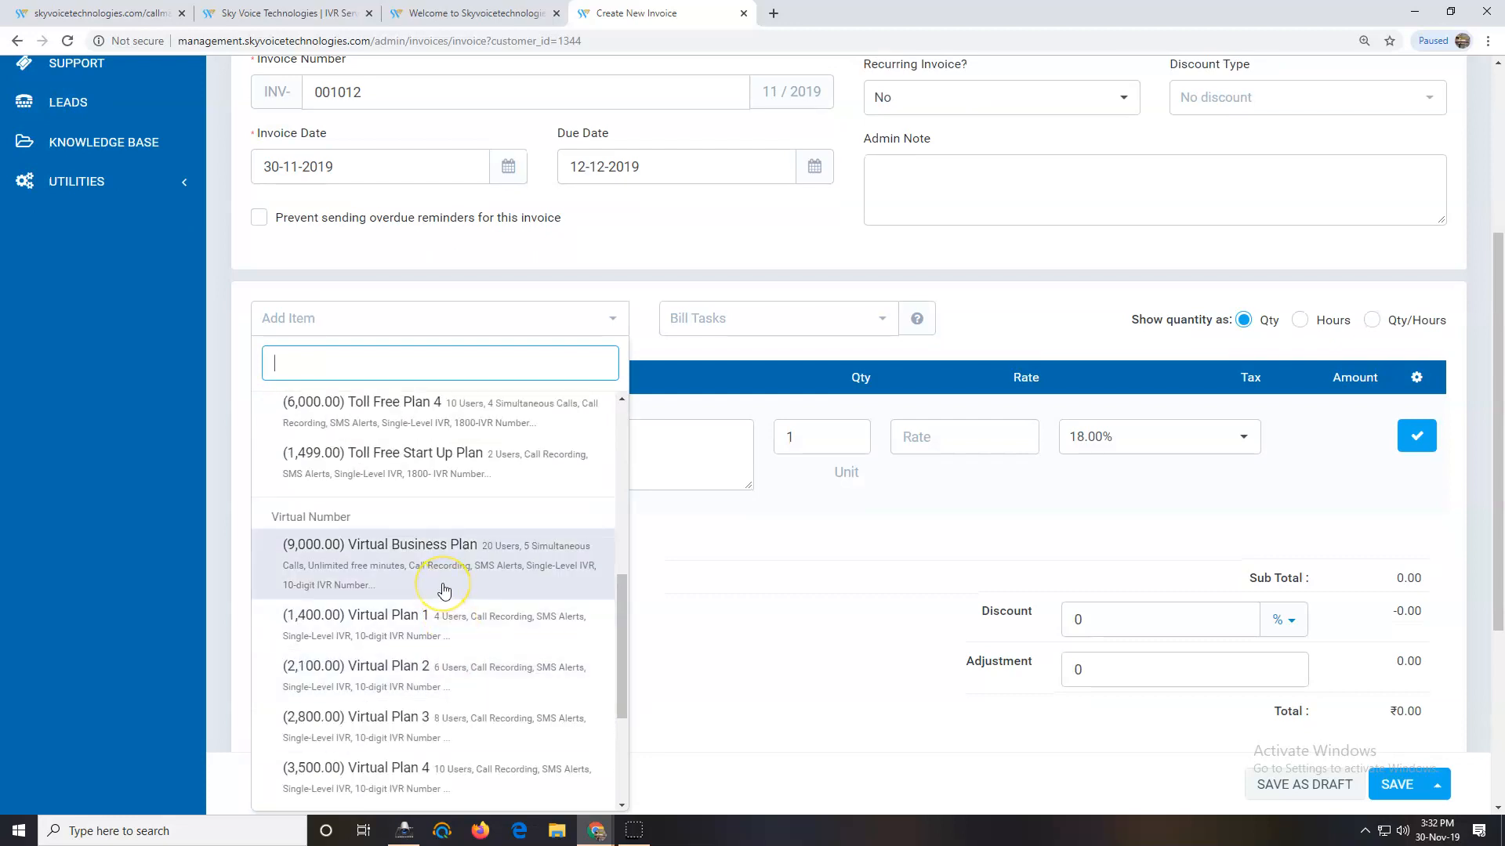
click(444, 589)
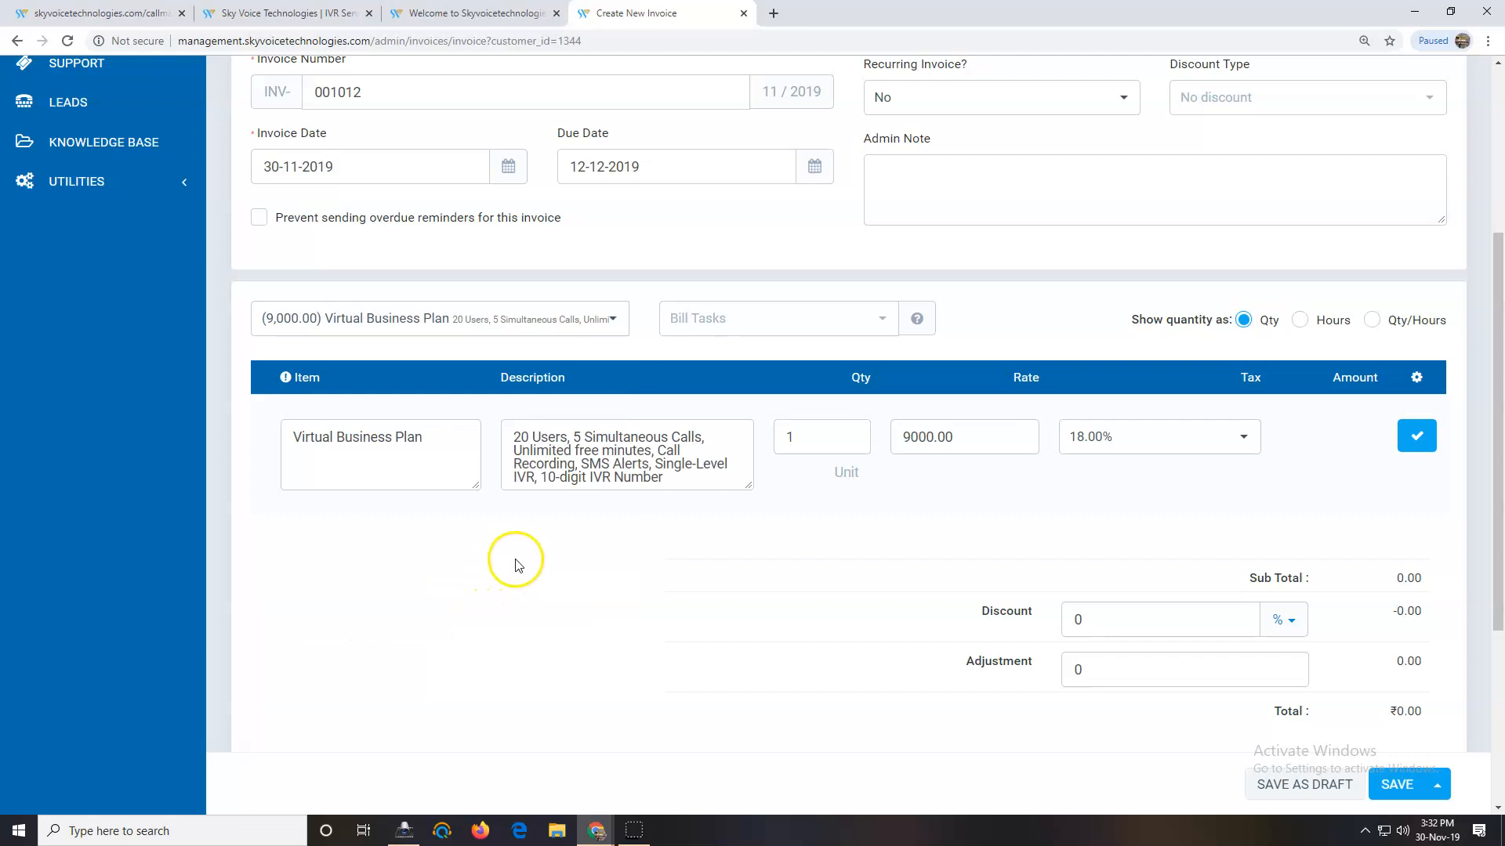
Step: Set the Virtual Business Plan quantity to 12 and add the item line to the invoice
scroll(517, 563, up, 1)
scroll(516, 564, up, 2)
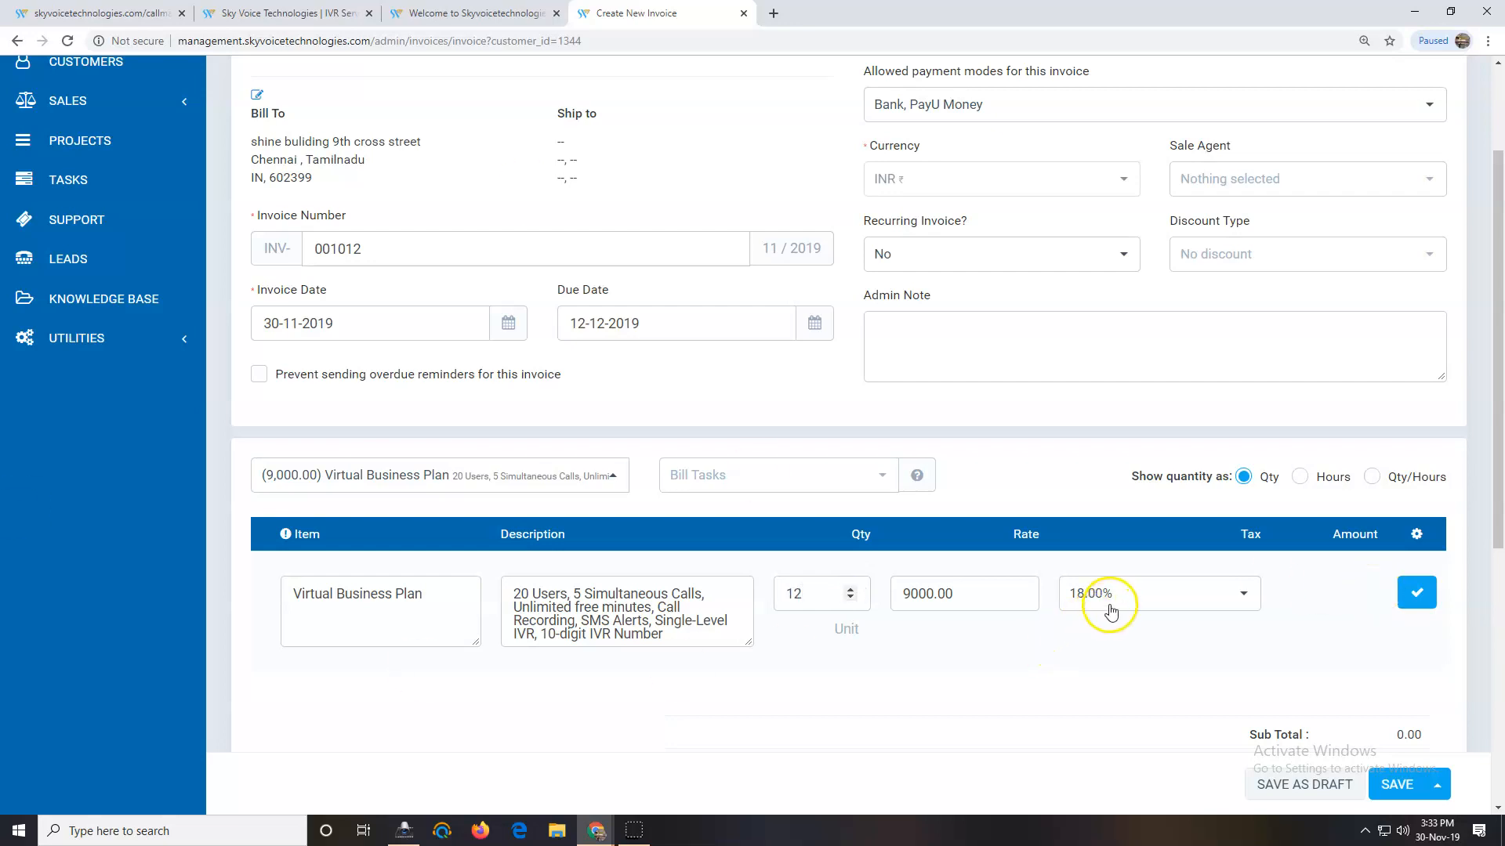
click(1416, 593)
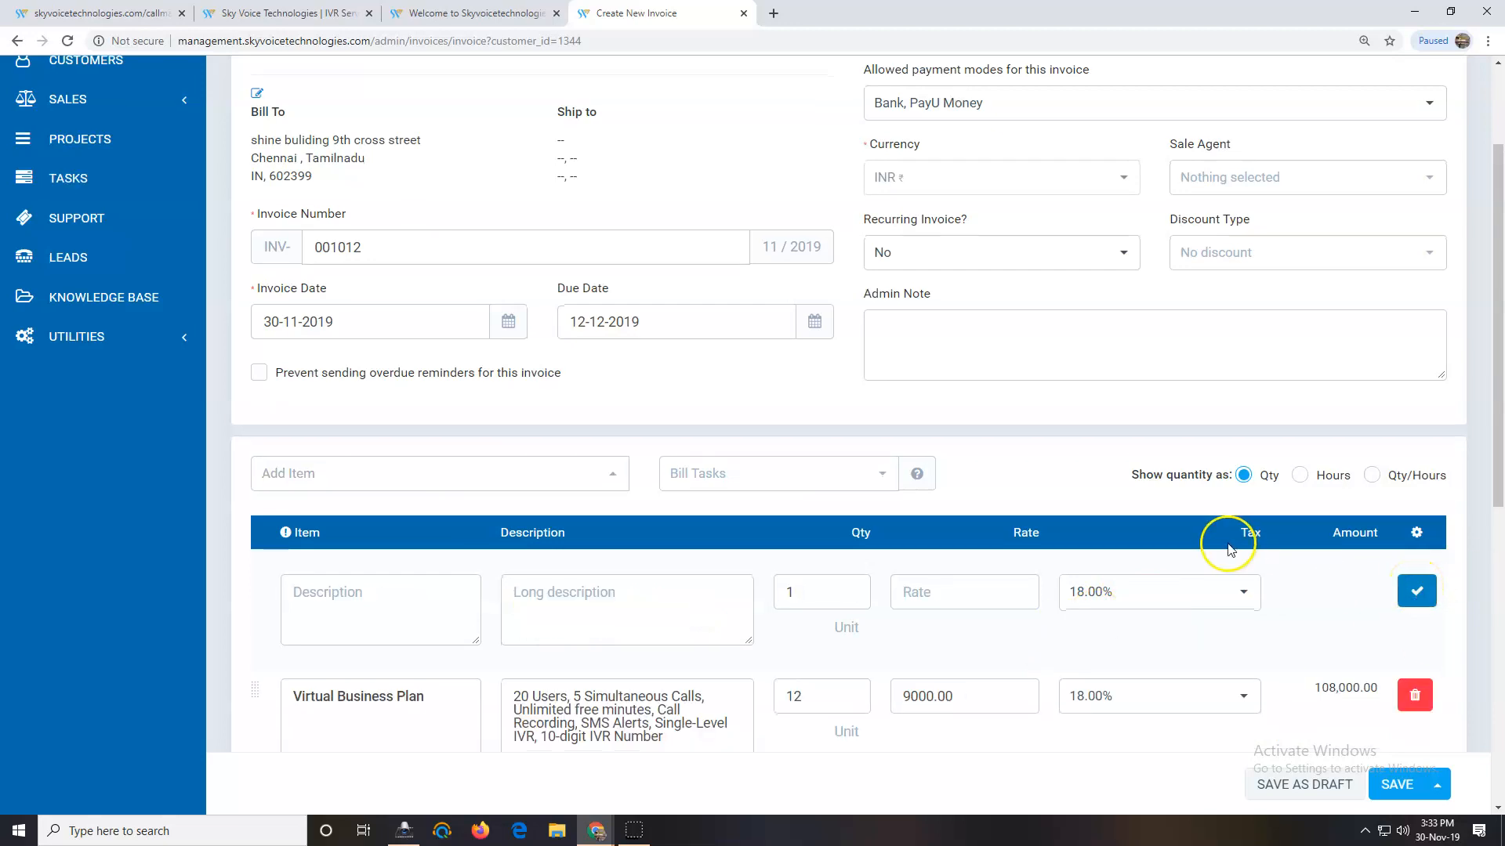
Step: Review the invoice's details, GST and totals, and save and send it to the customer
scroll(1243, 478, down, 2)
scroll(1256, 583, down, 2)
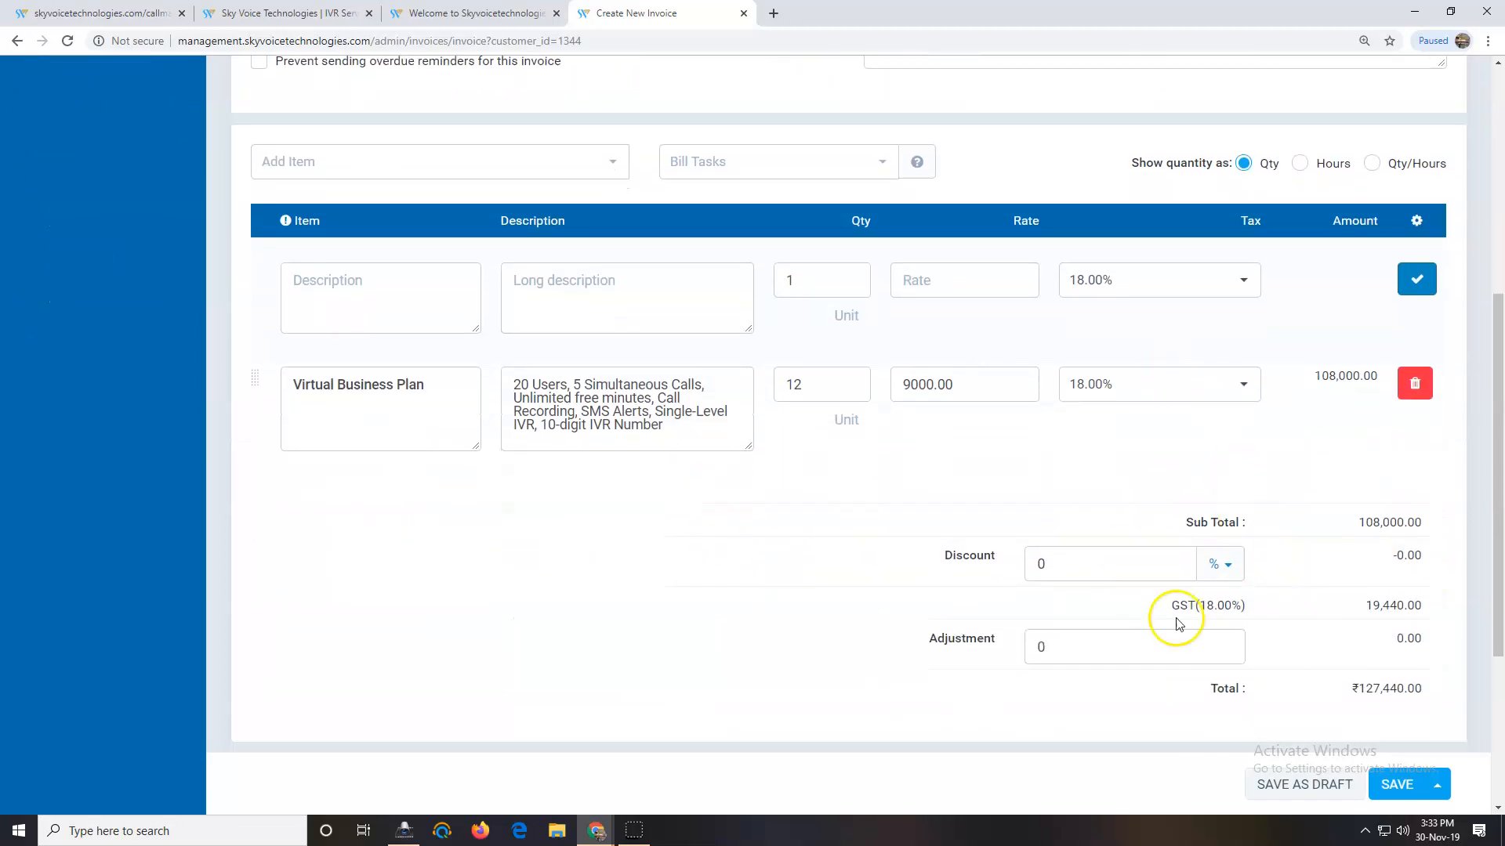
scroll(1175, 611, down, 1)
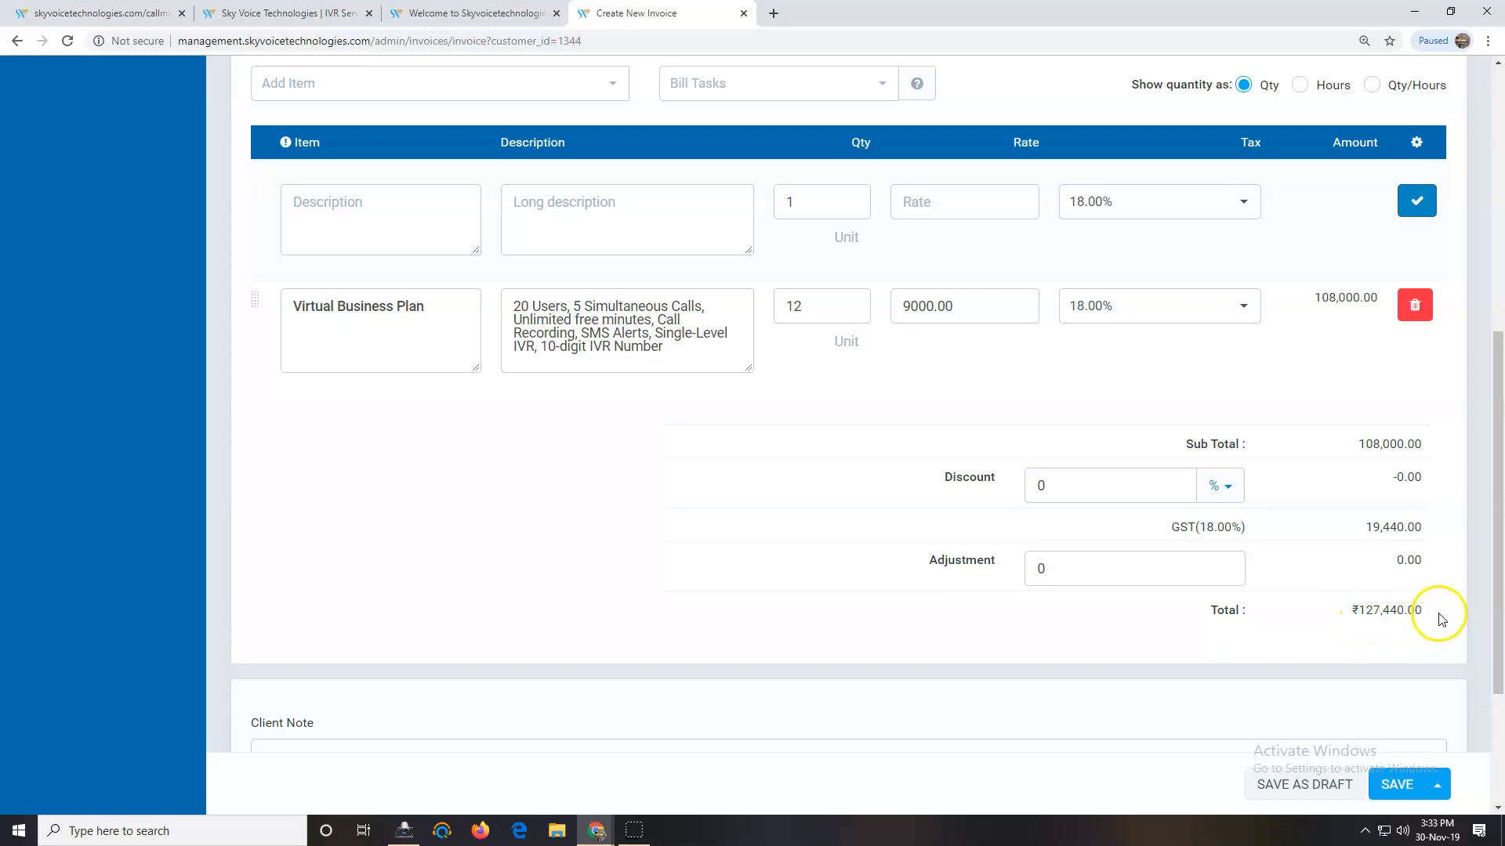
scroll(1115, 629, up, 7)
scroll(1111, 619, down, 6)
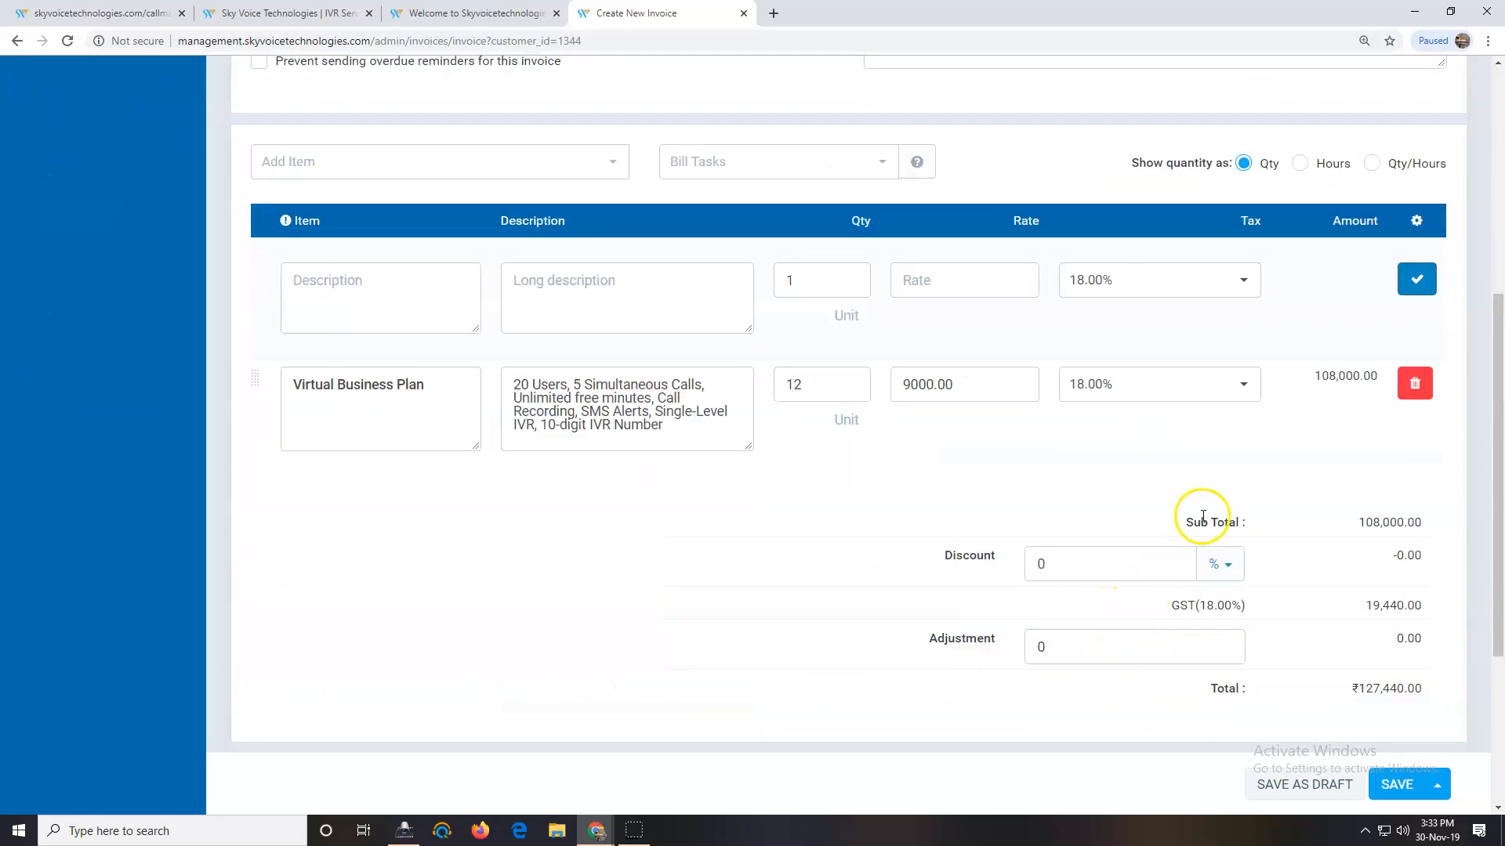
scroll(1183, 504, up, 6)
scroll(1313, 647, down, 8)
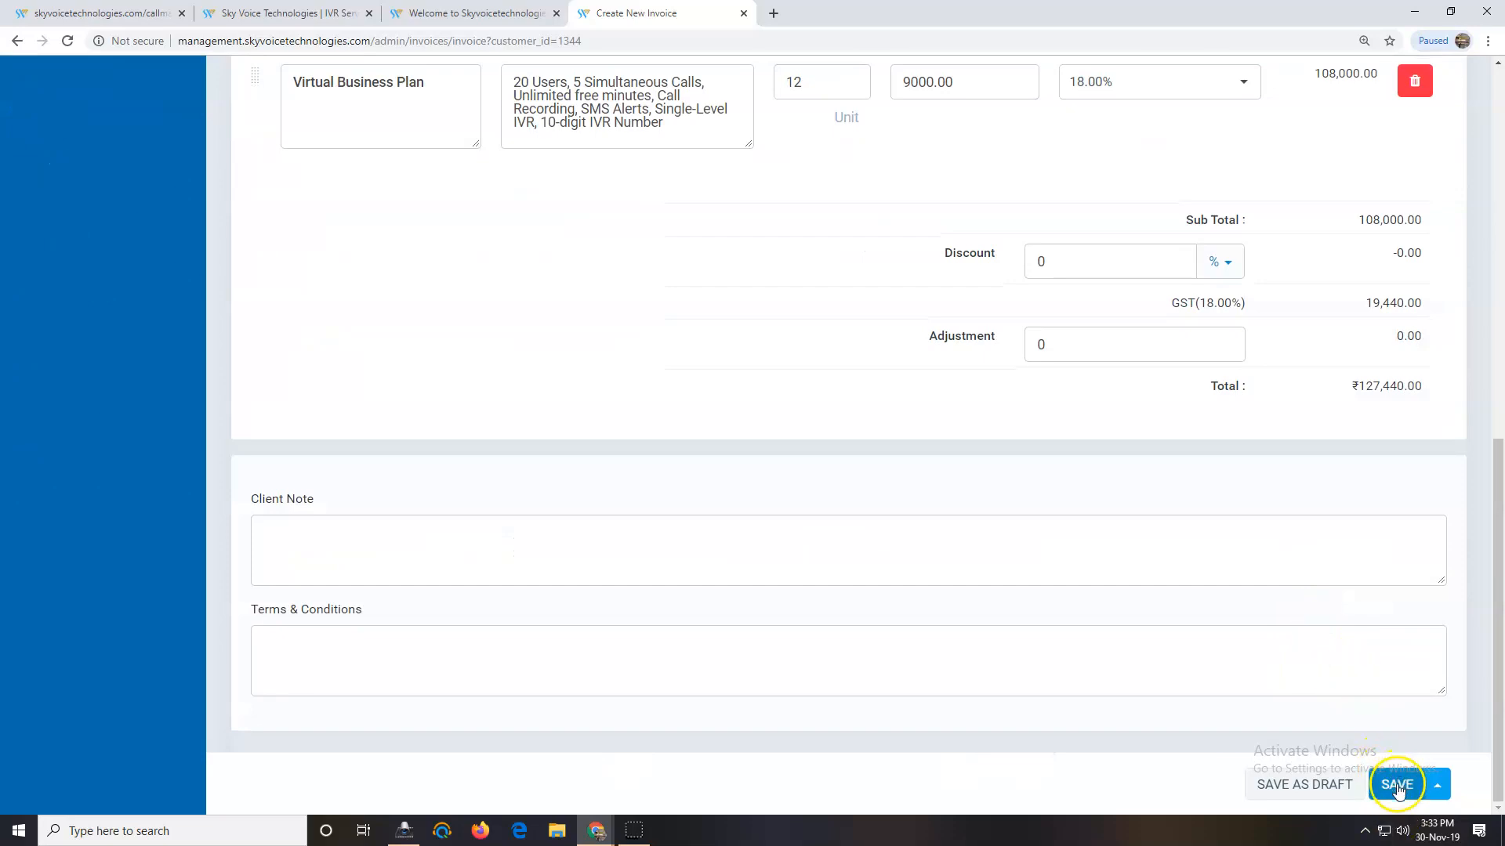
click(1440, 793)
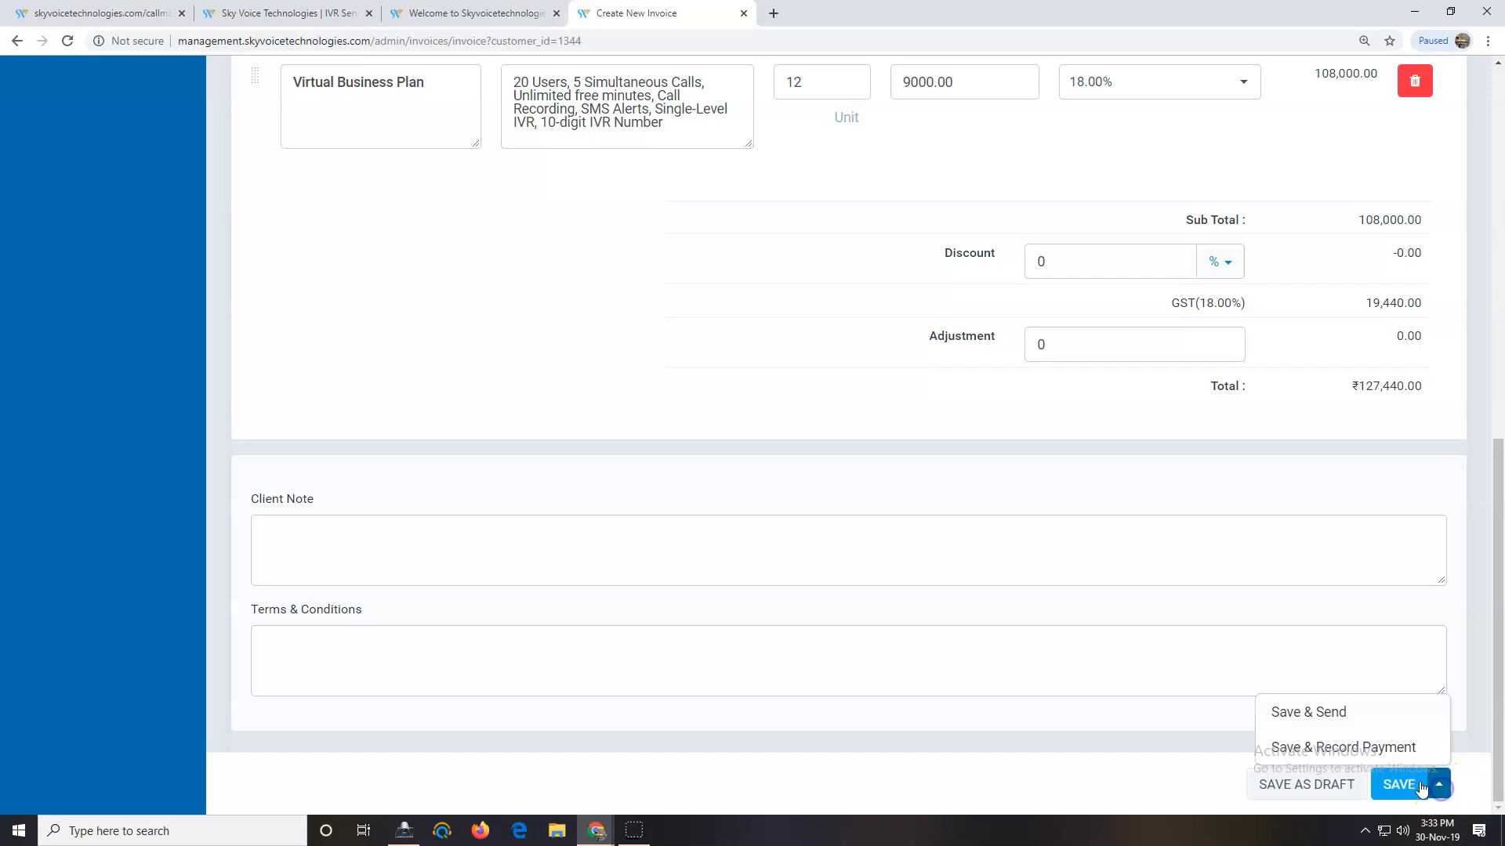
click(1335, 717)
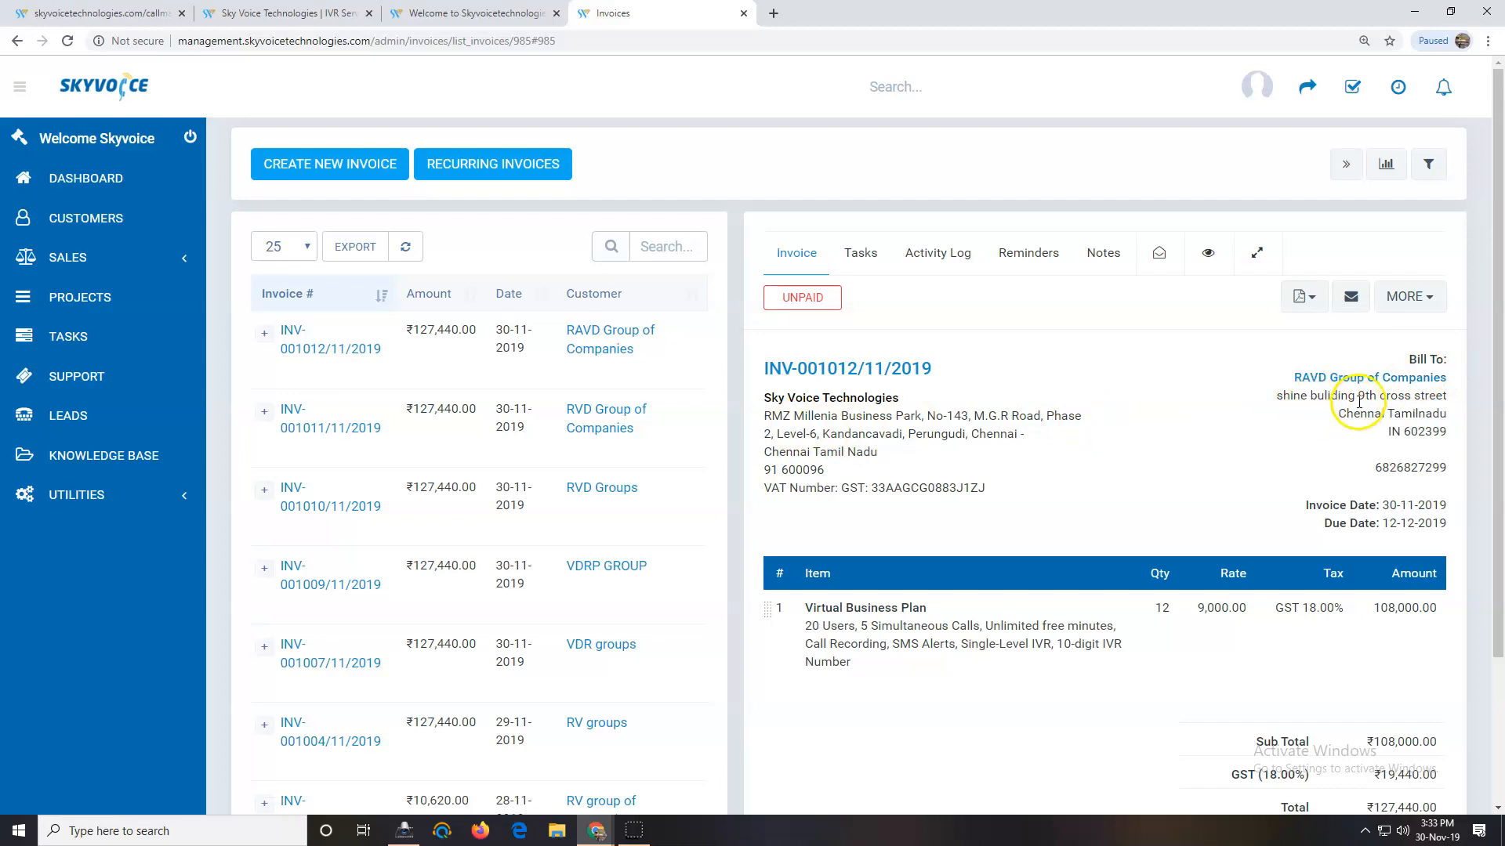
Step: View the RAVD Group of Companies invoice as the customer, start its online payment and submit the prefilled payer details to the PayU checkout
click(1433, 301)
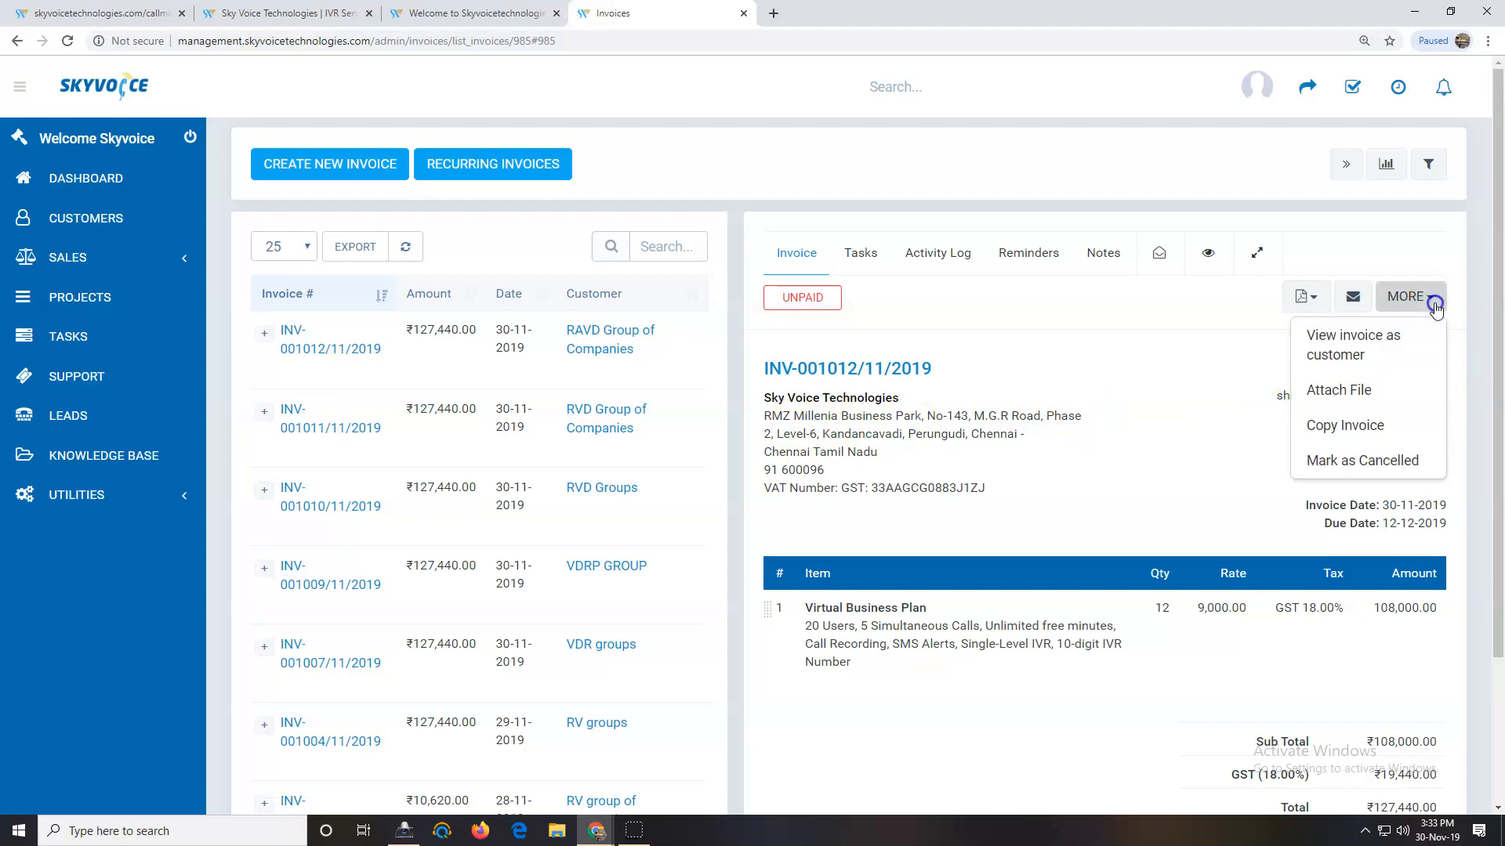
click(1396, 345)
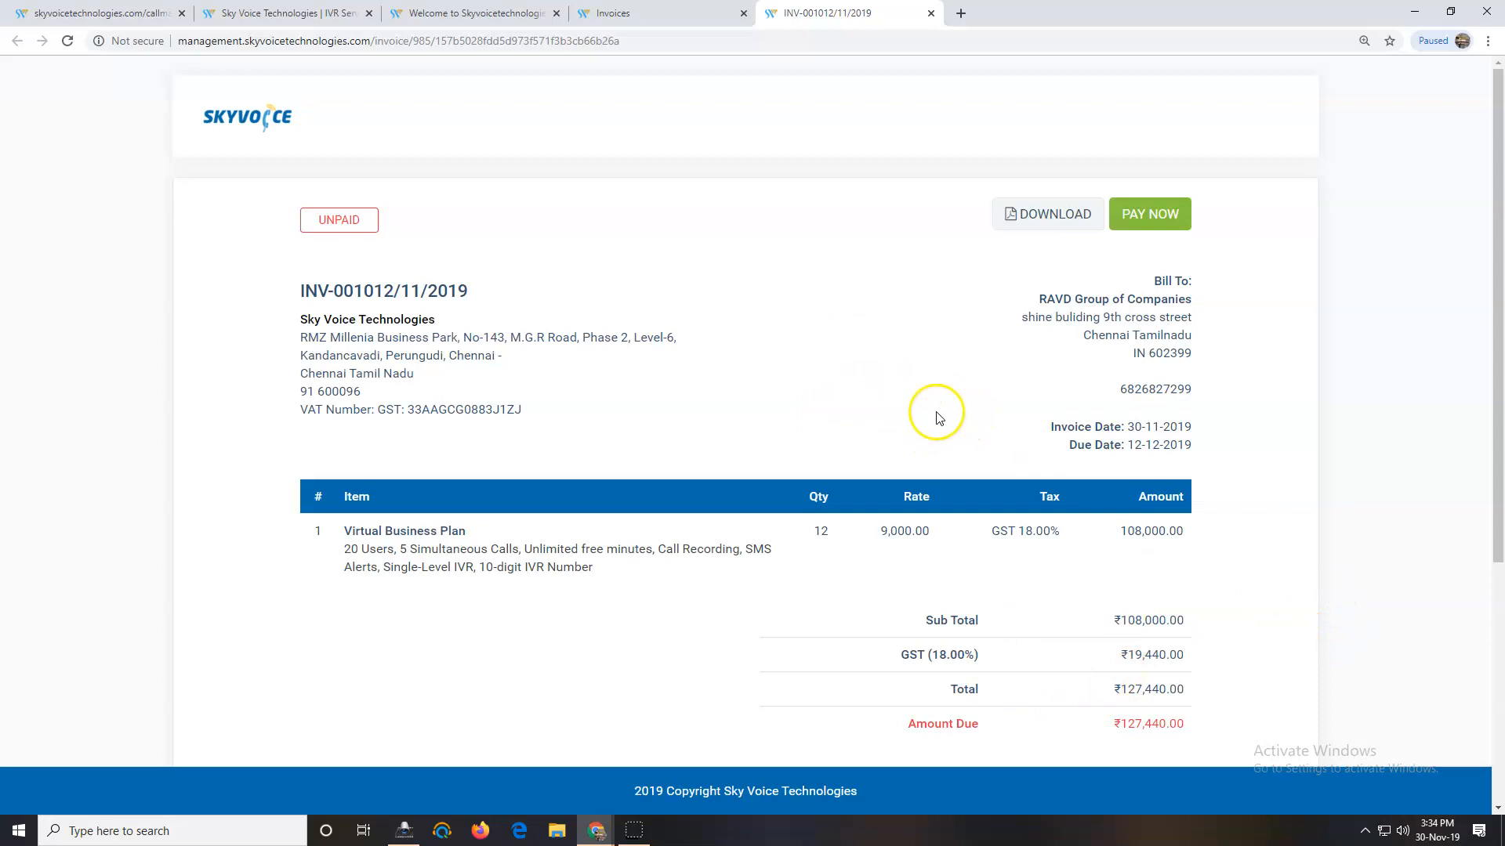
click(1134, 219)
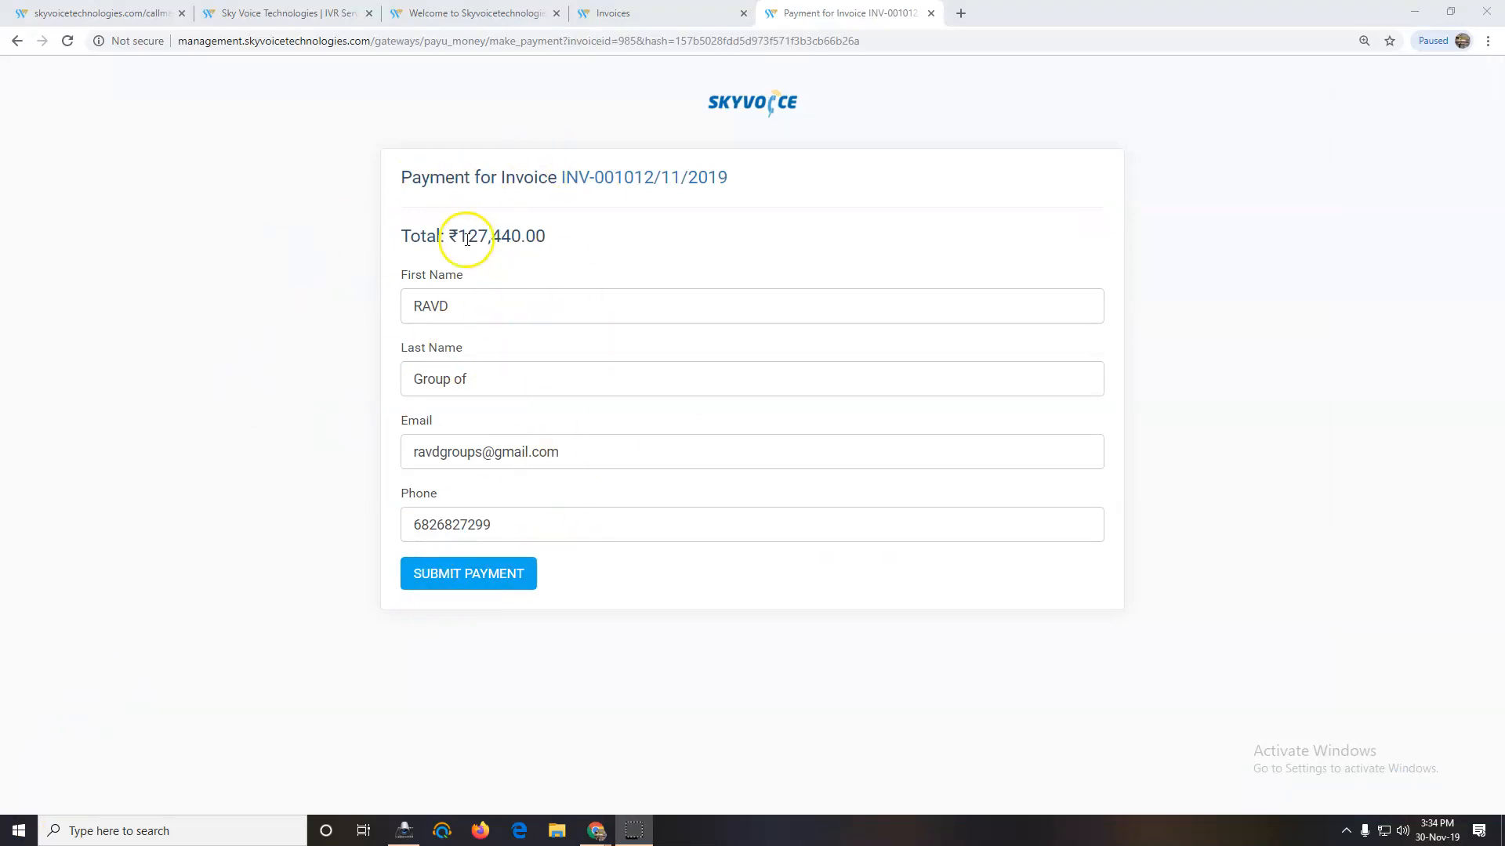
click(453, 586)
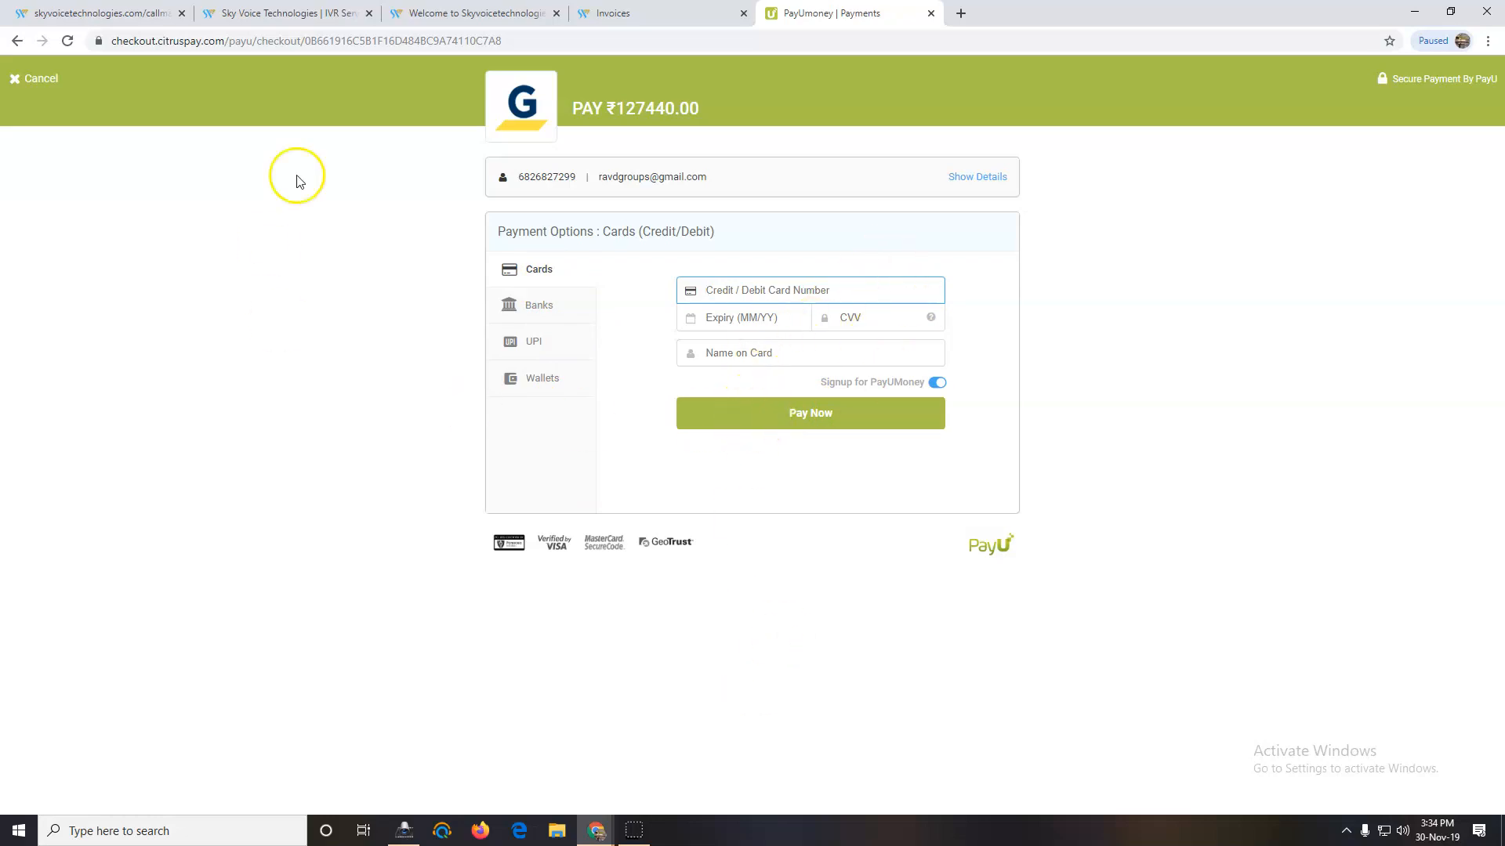
Step: Return to the CRM's invoice list and check the notifications
click(680, 11)
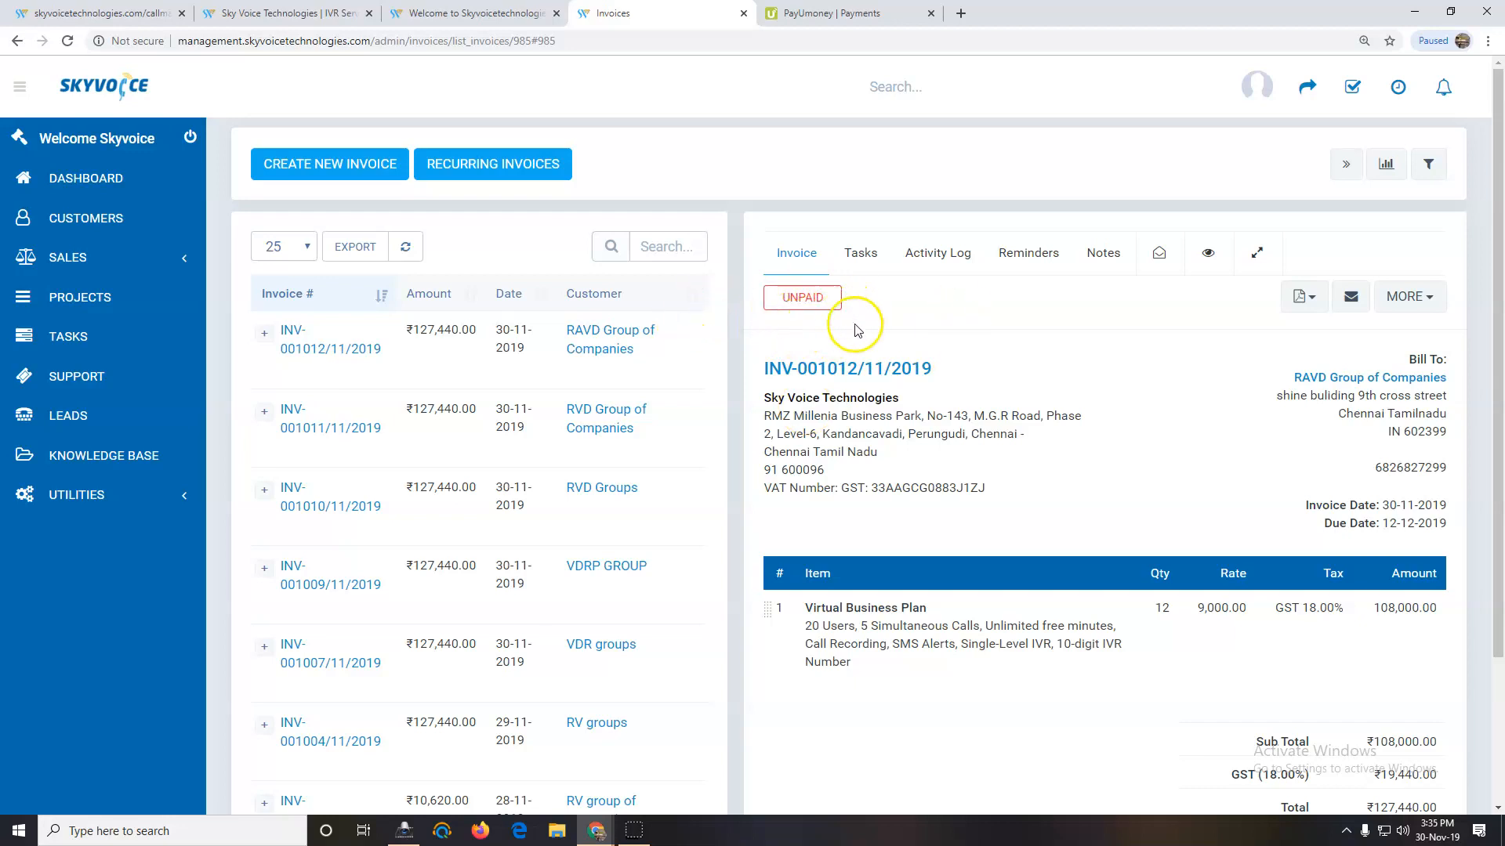
click(1444, 88)
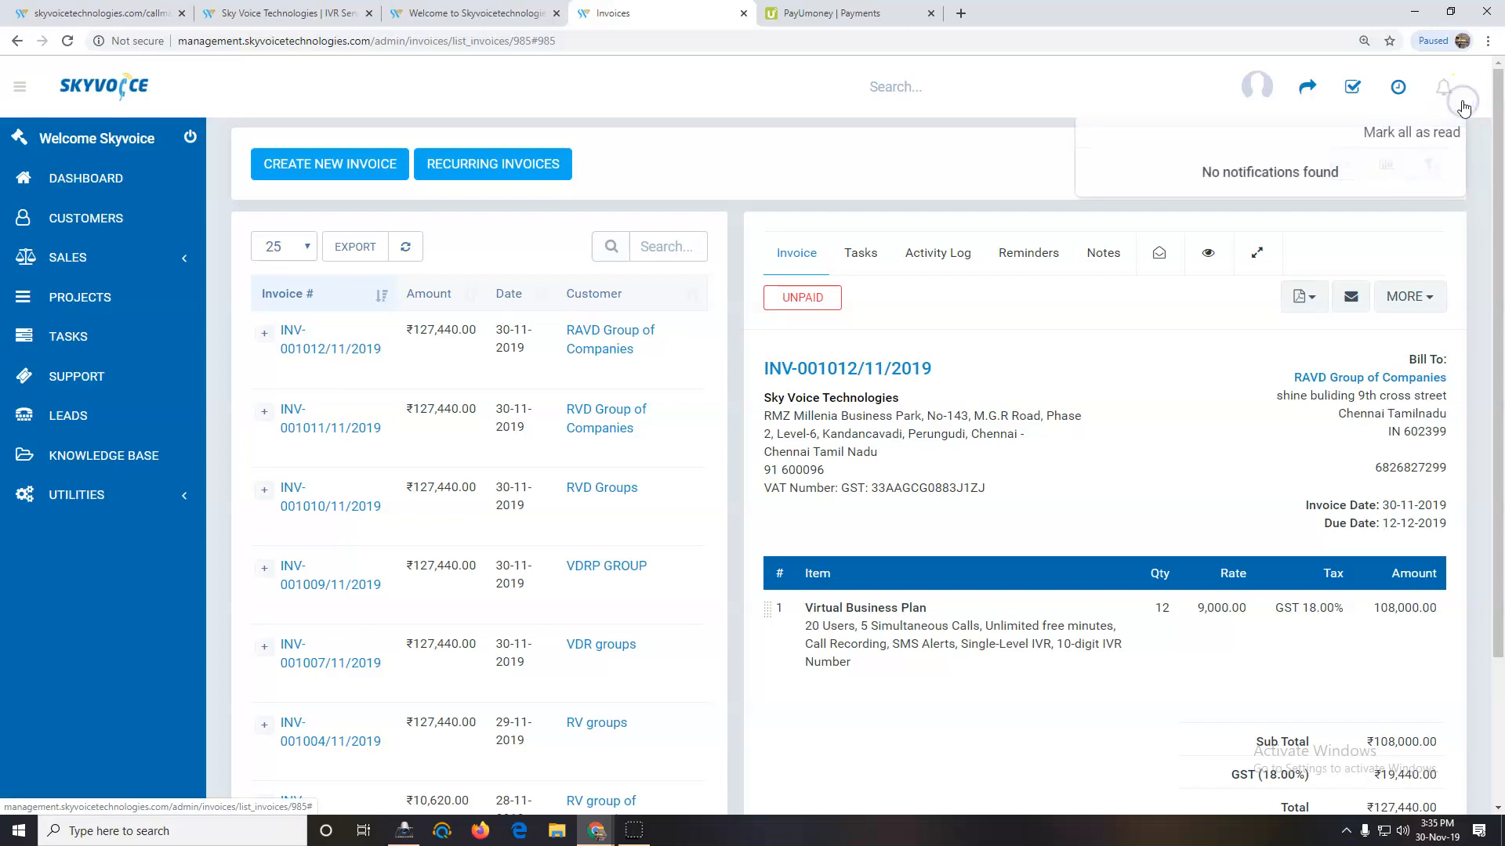
click(1111, 391)
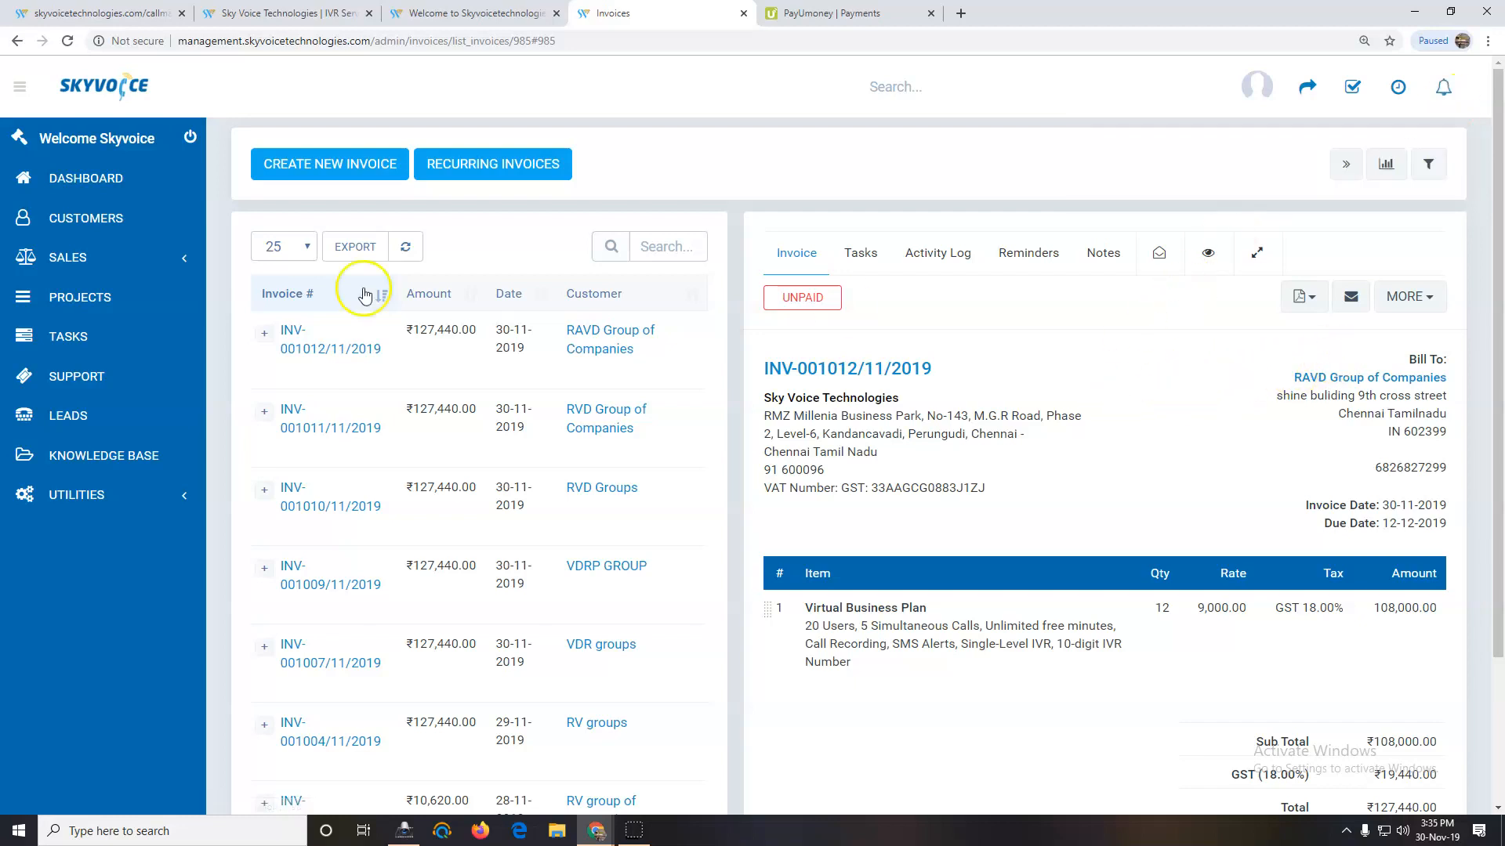
Step: Open the CRM dashboard and examine its invoice overview, leads overview, tasks and November 2019 calendar
click(99, 215)
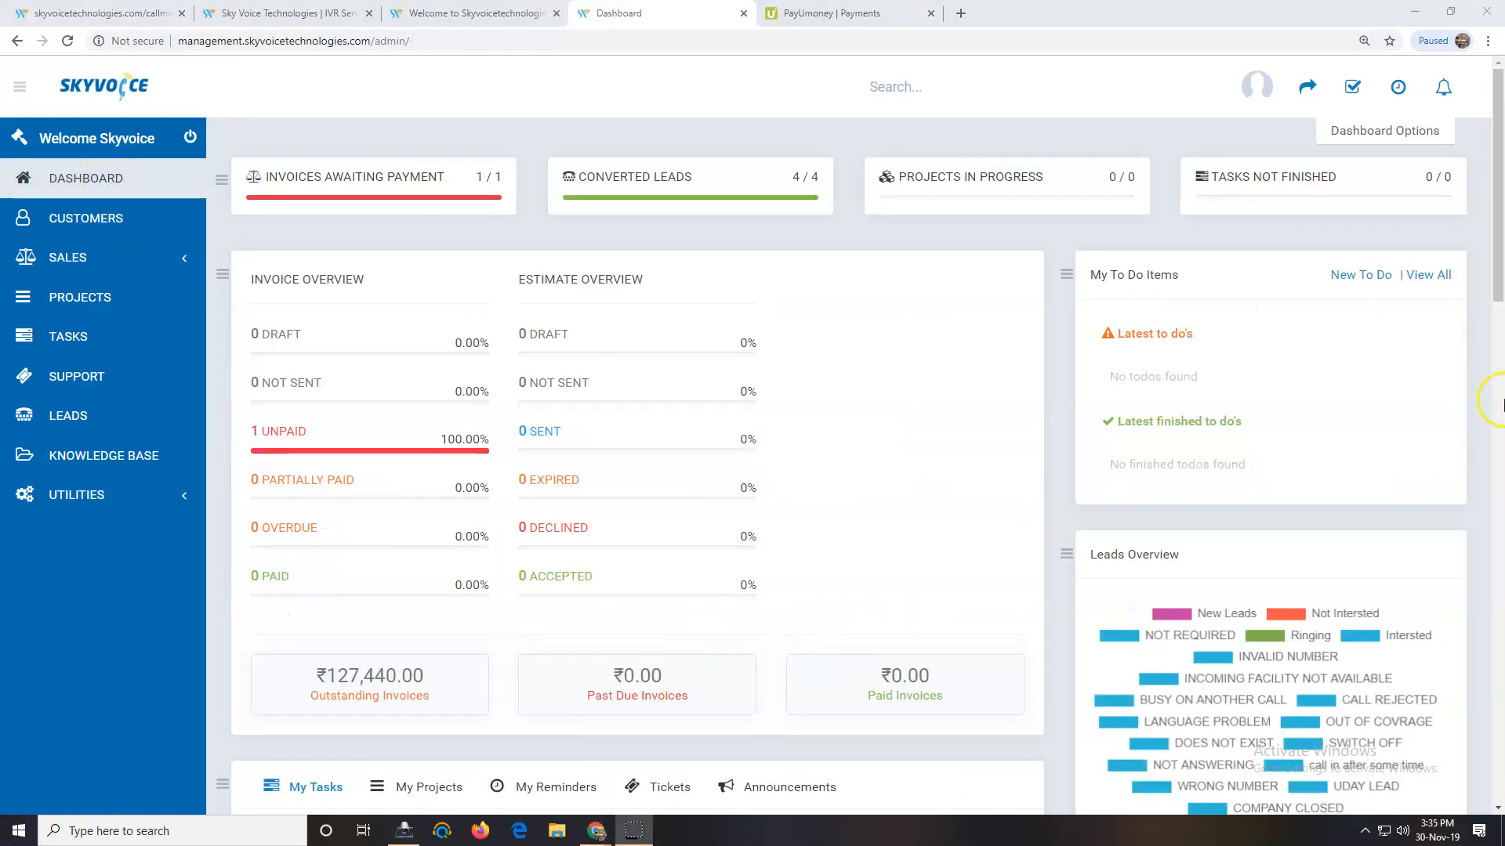
drag(1501, 250, 1444, 508)
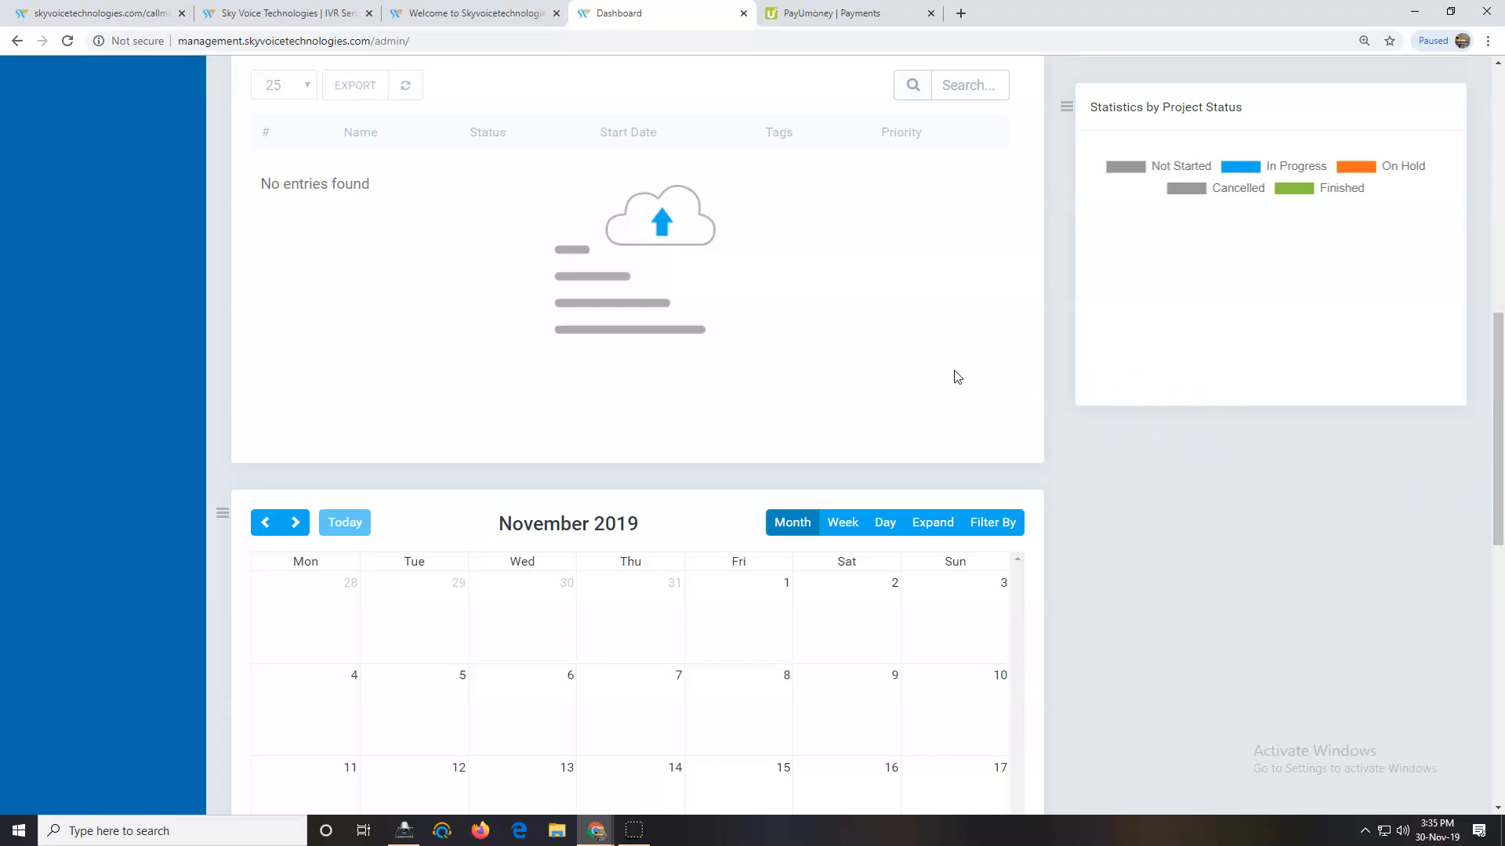
scroll(952, 375, up, 2)
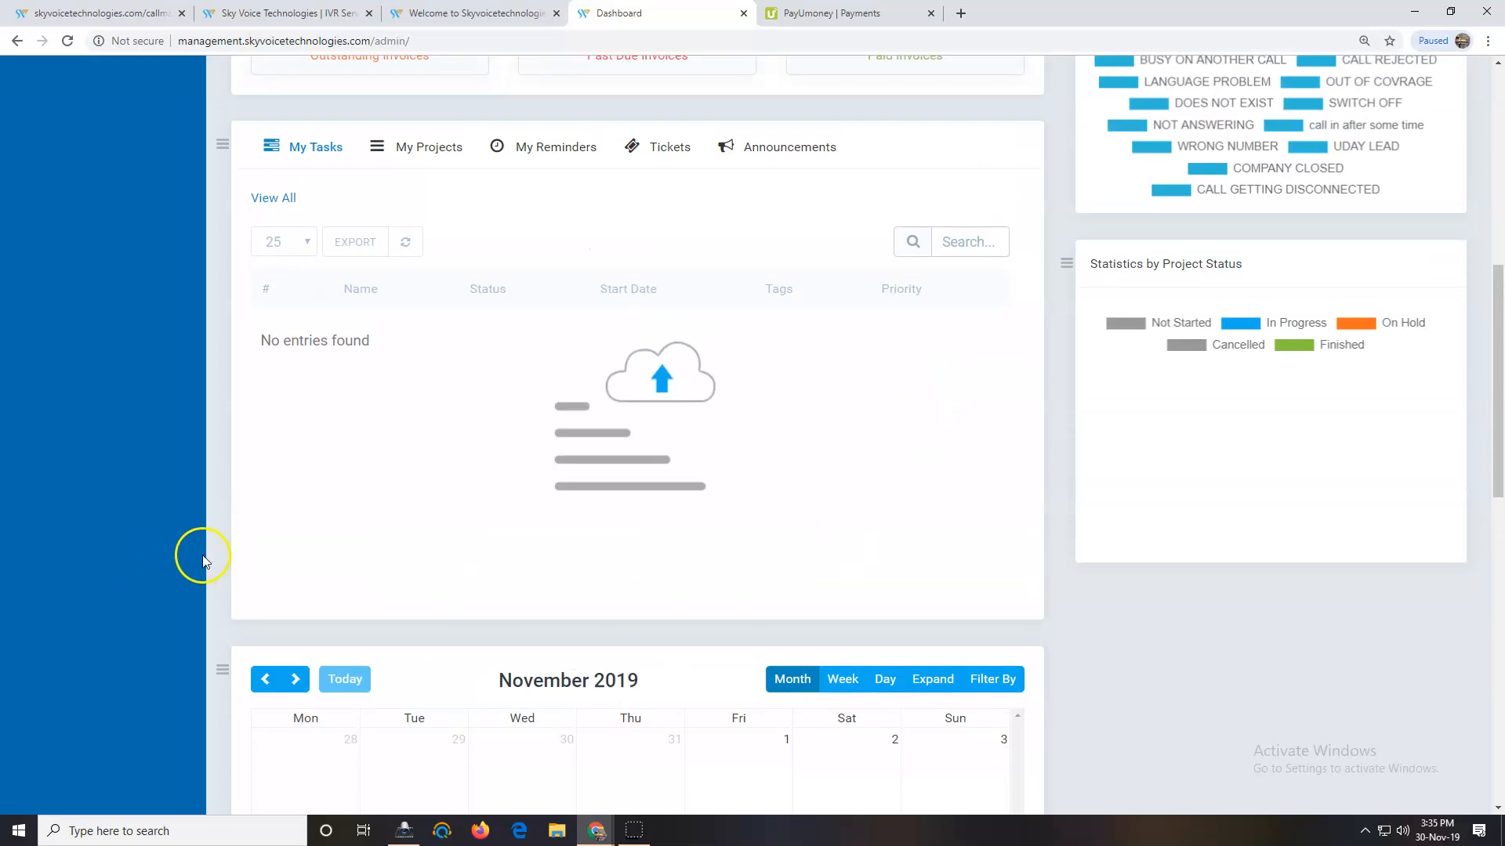
click(33, 803)
drag(1499, 325, 1497, 508)
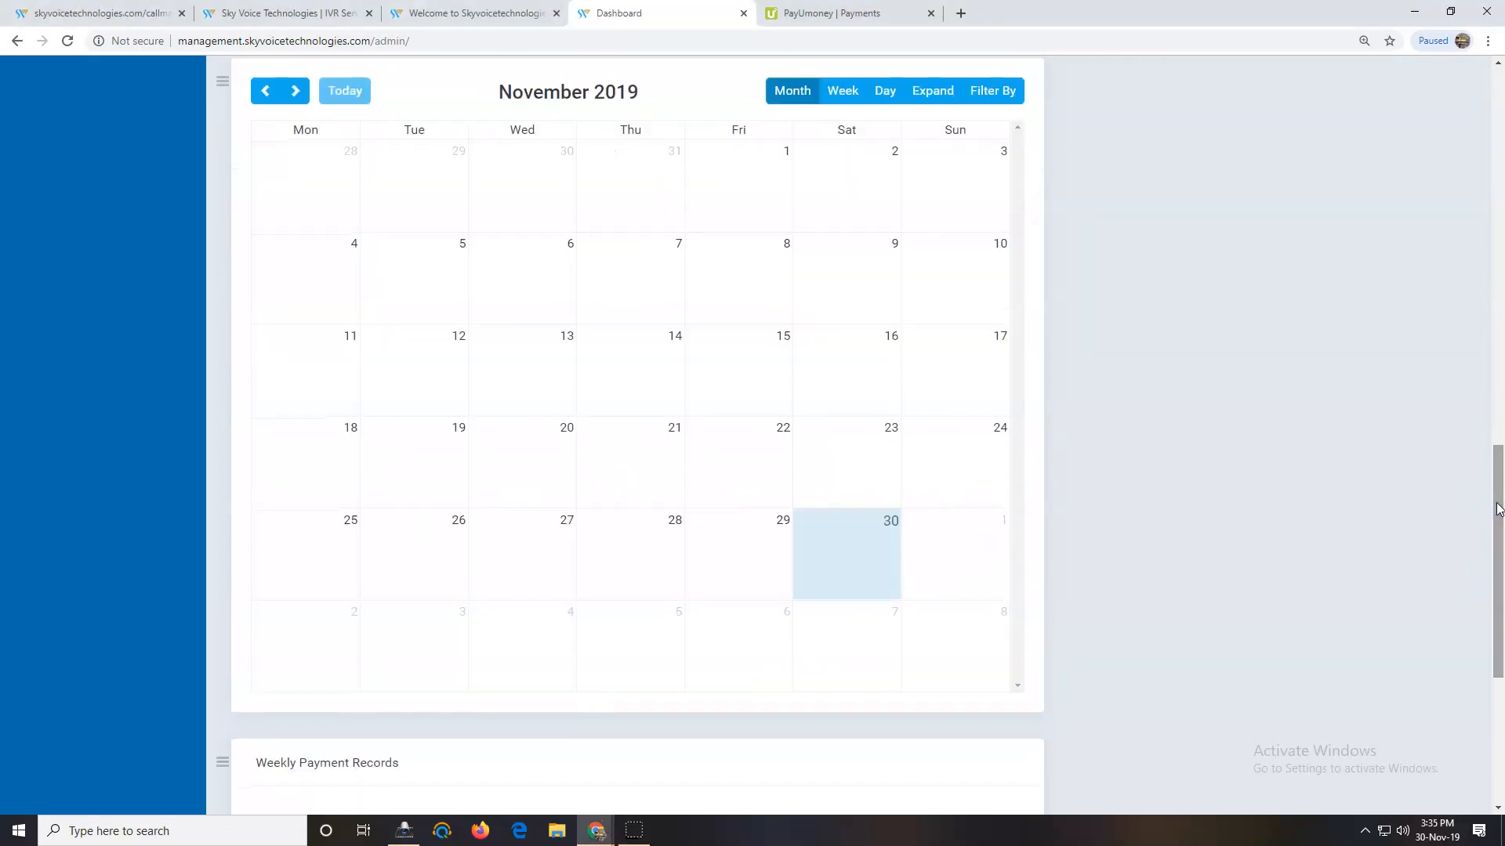
click(19, 808)
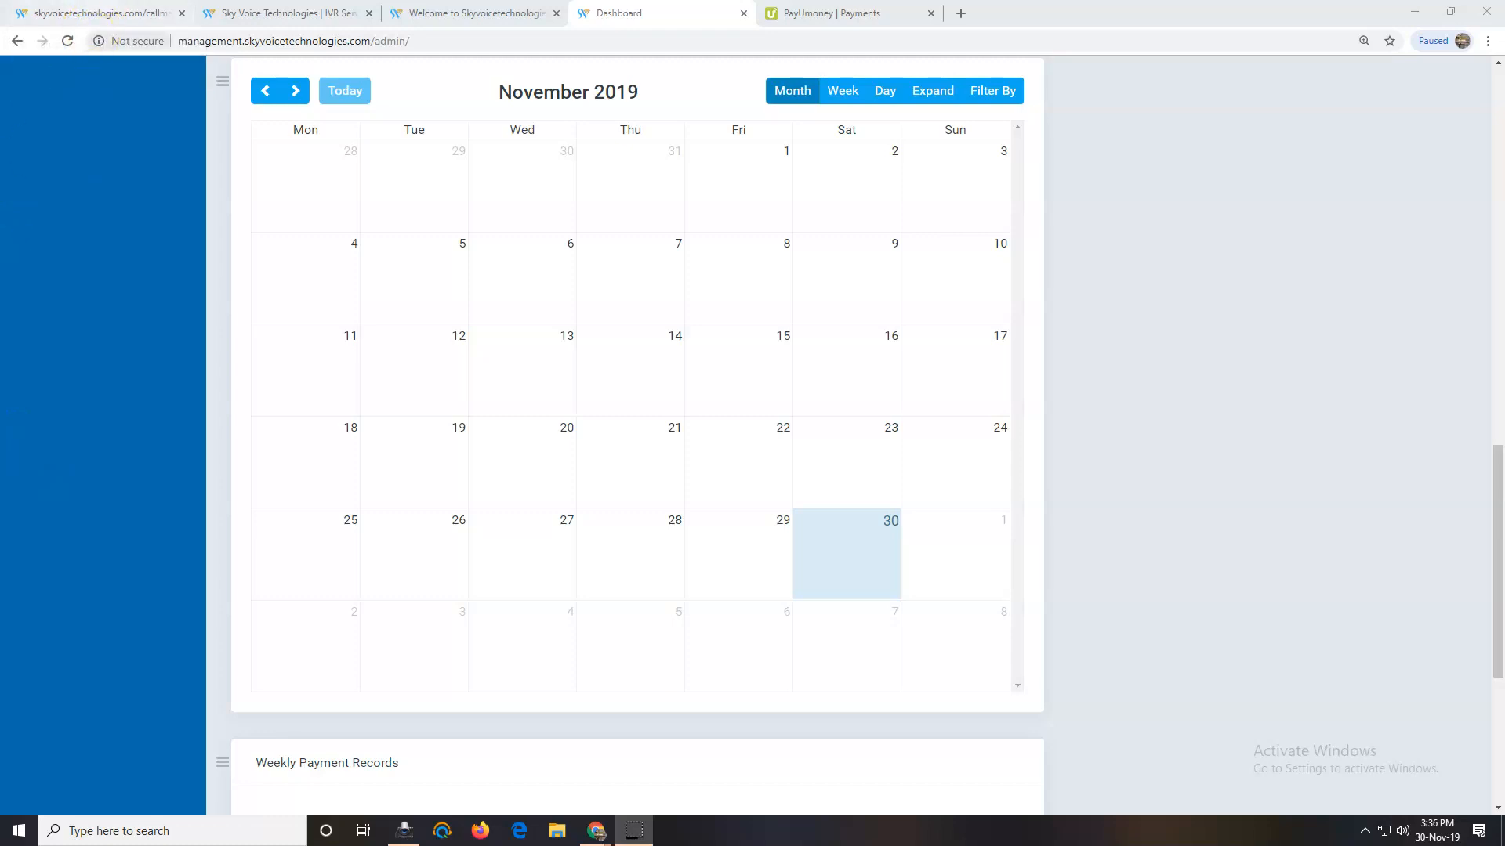
Step: Revisit the New Enquiries page and the toll-free plans and pricing page, and return to the CRM dashboard to review its overviews and calendar
click(102, 13)
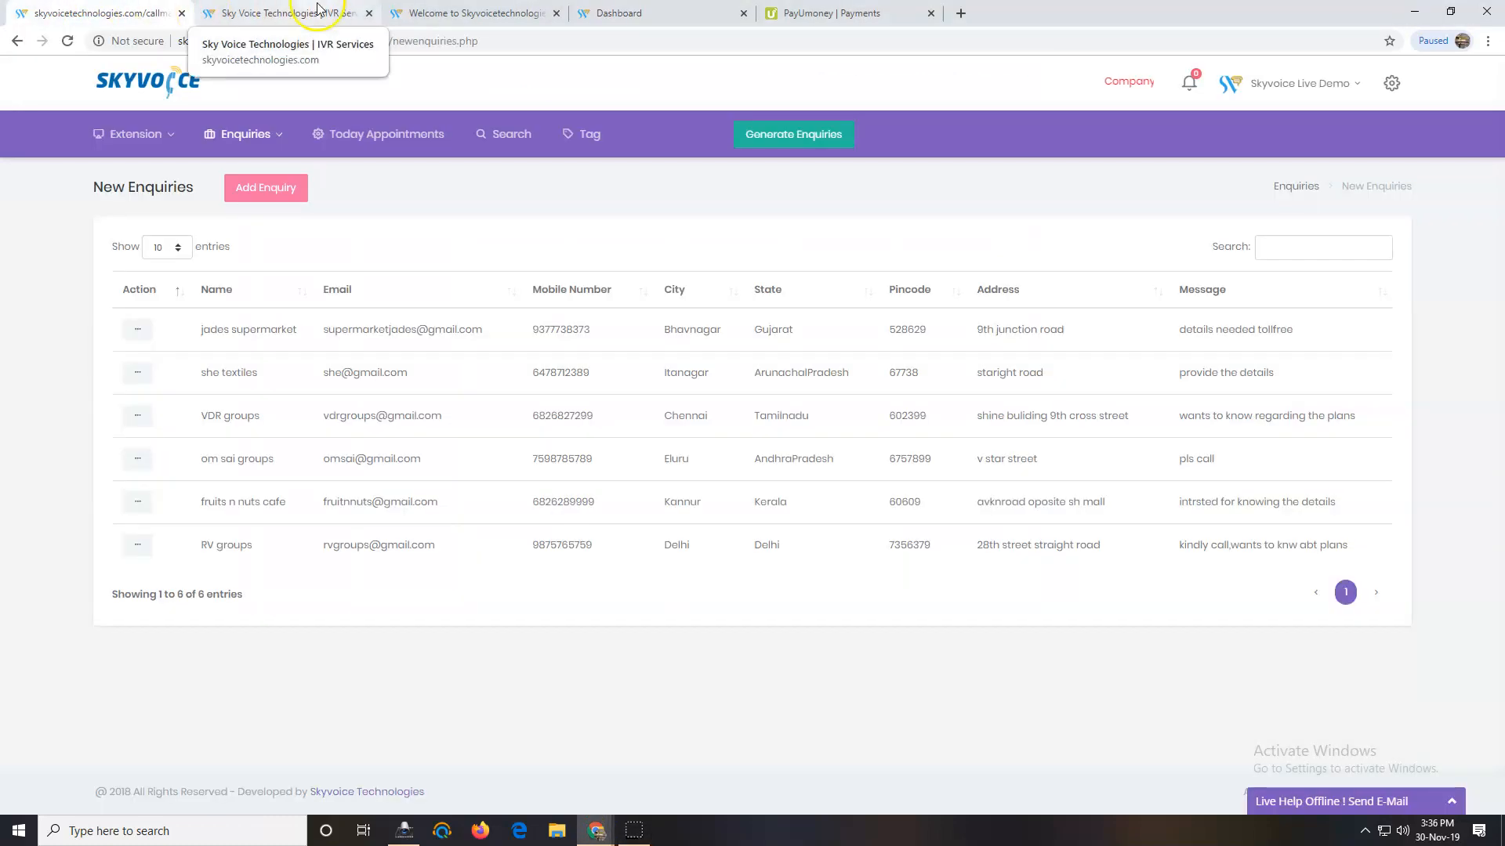
click(317, 11)
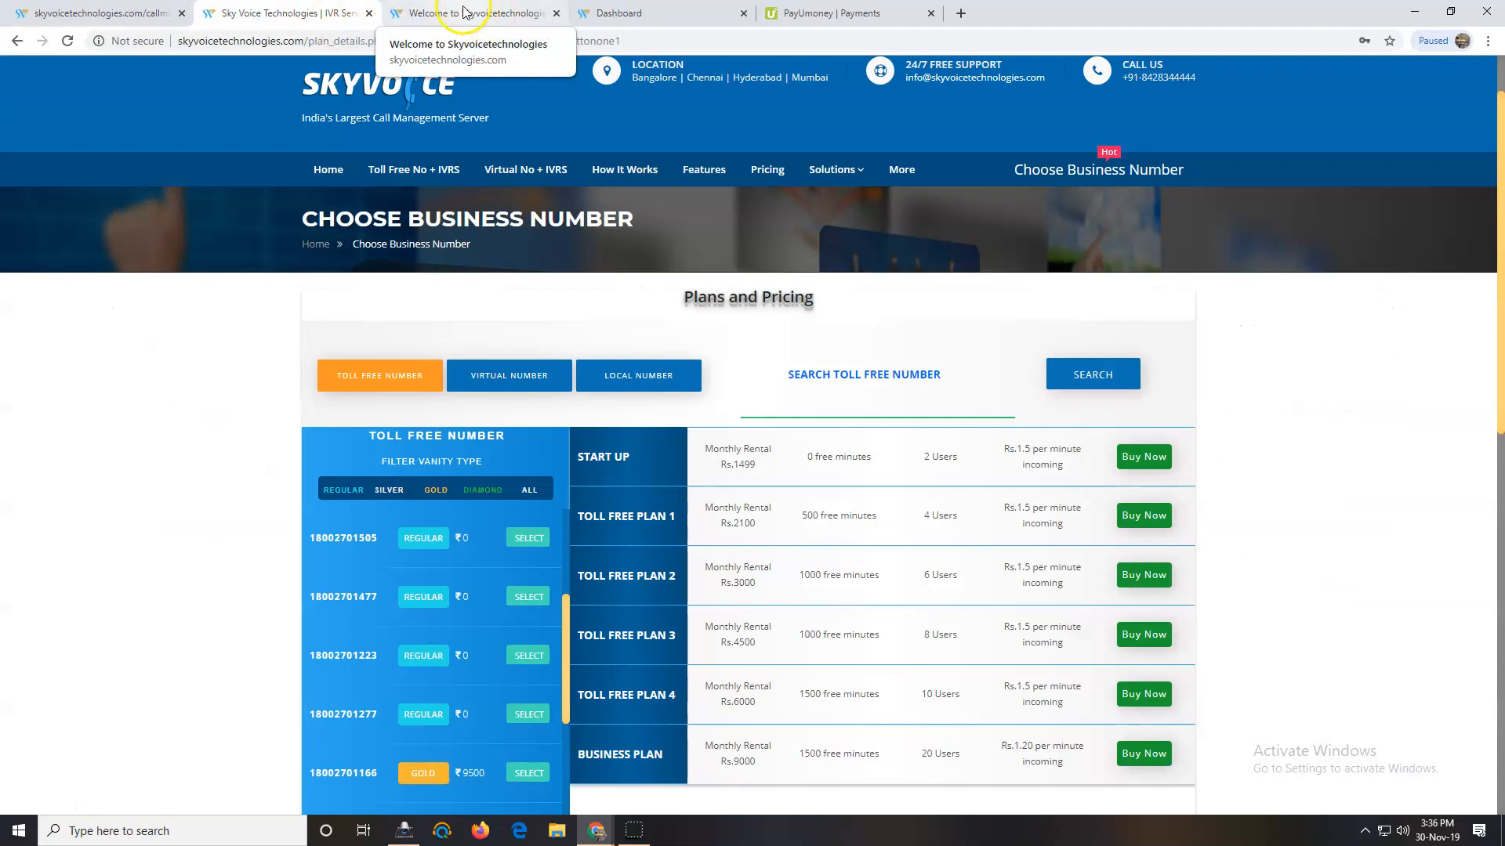
click(627, 13)
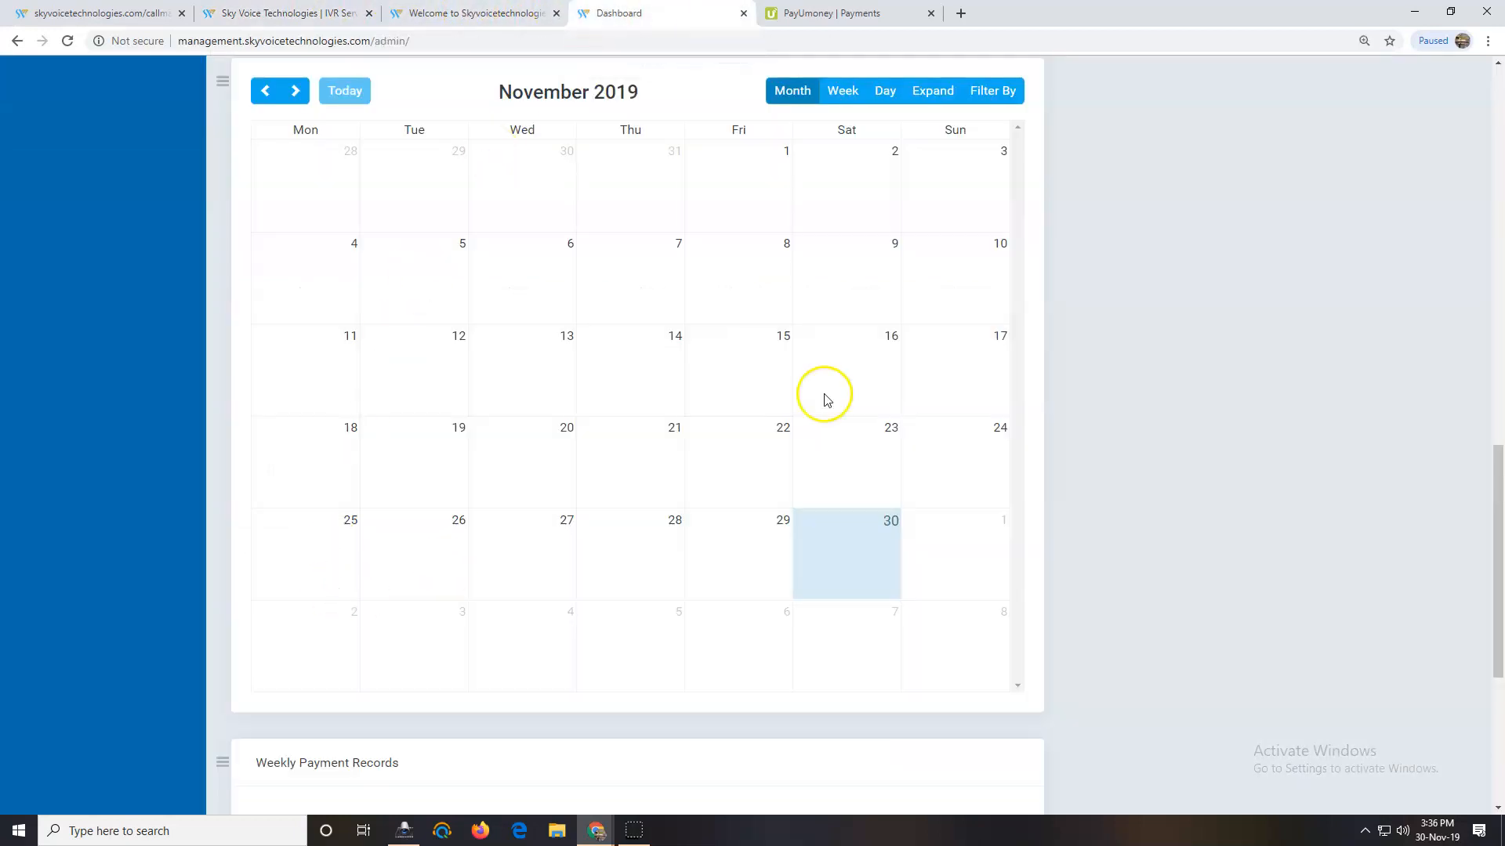
scroll(775, 549, up, 5)
scroll(784, 596, up, 10)
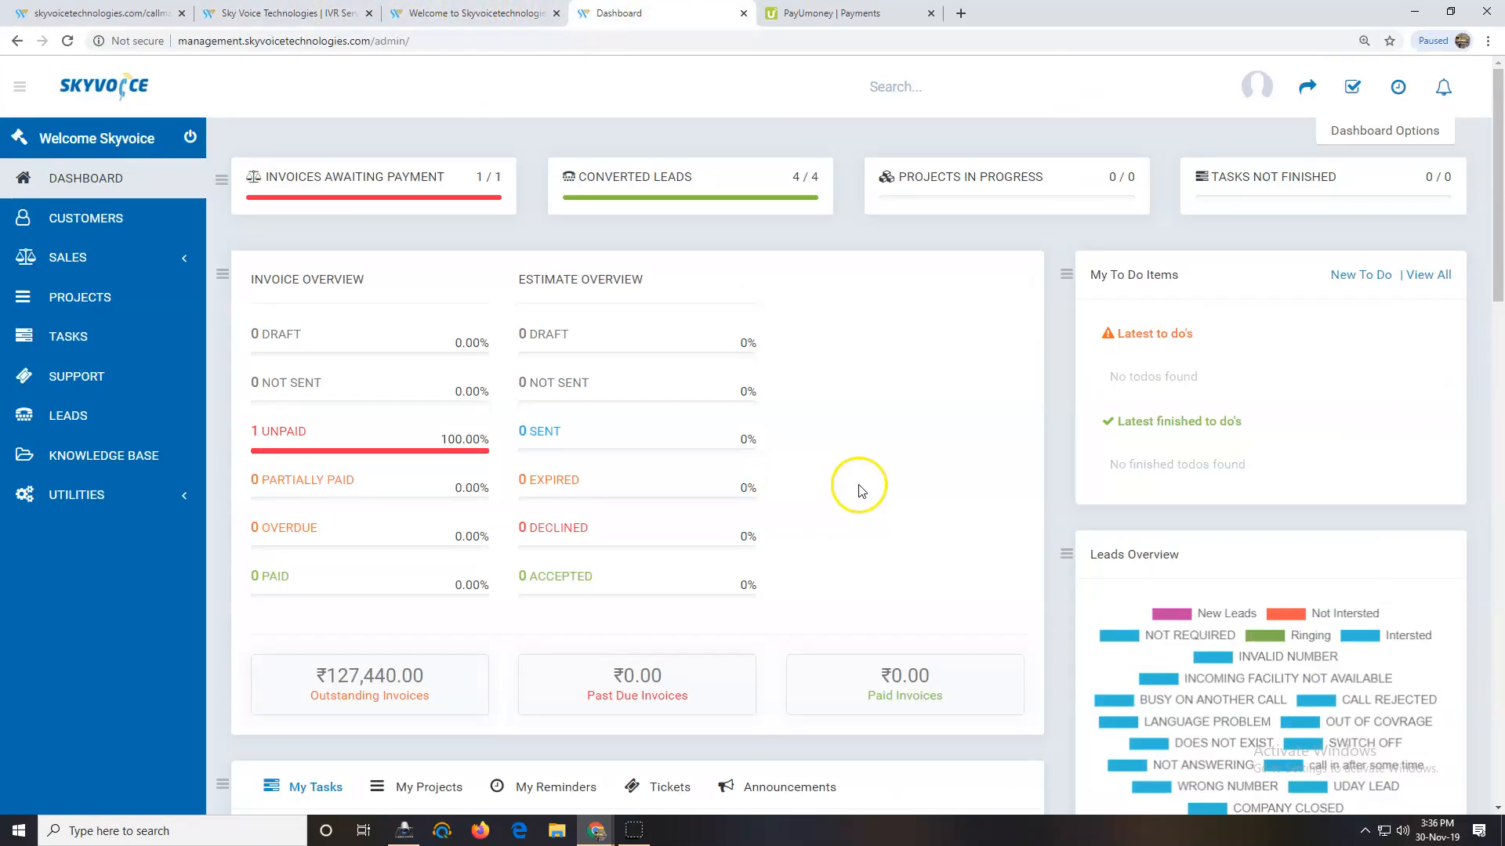
scroll(860, 490, down, 8)
scroll(861, 485, down, 5)
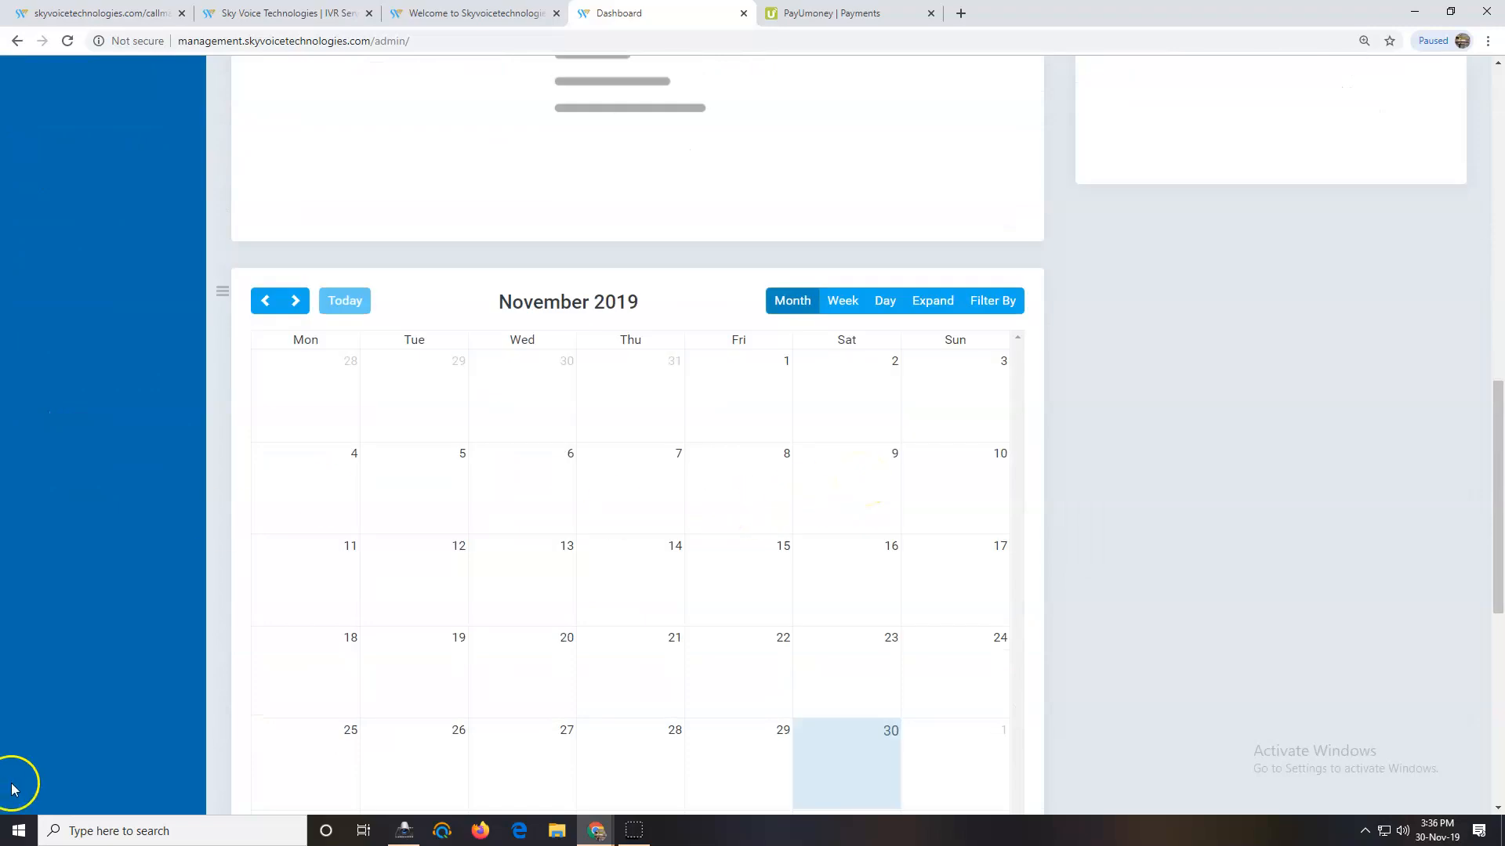